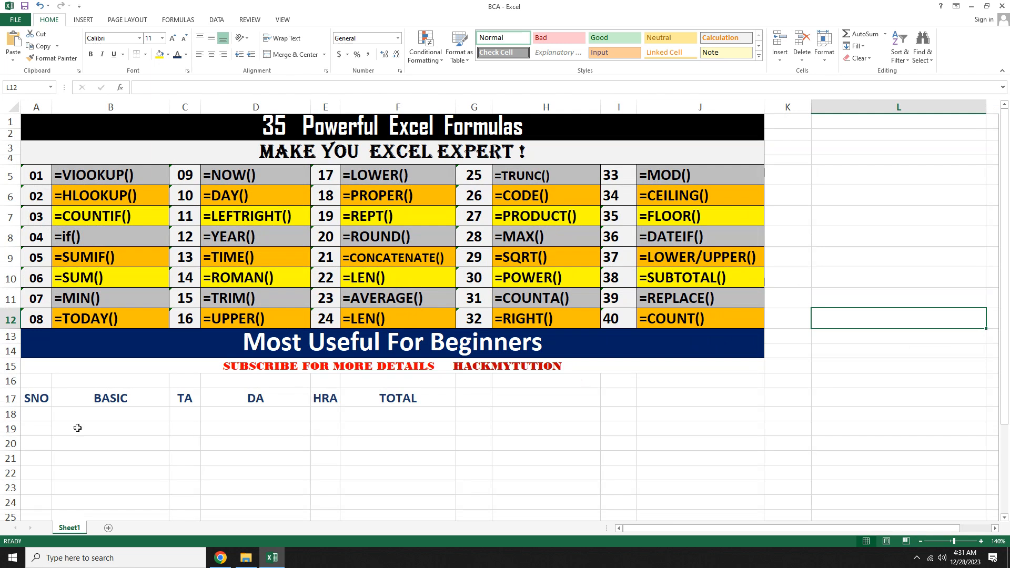
Step: Fill serial numbers 1 to 5 down the SNO column and make them bold and centered
{"action": "left_click", "coordinate": [30, 413]}
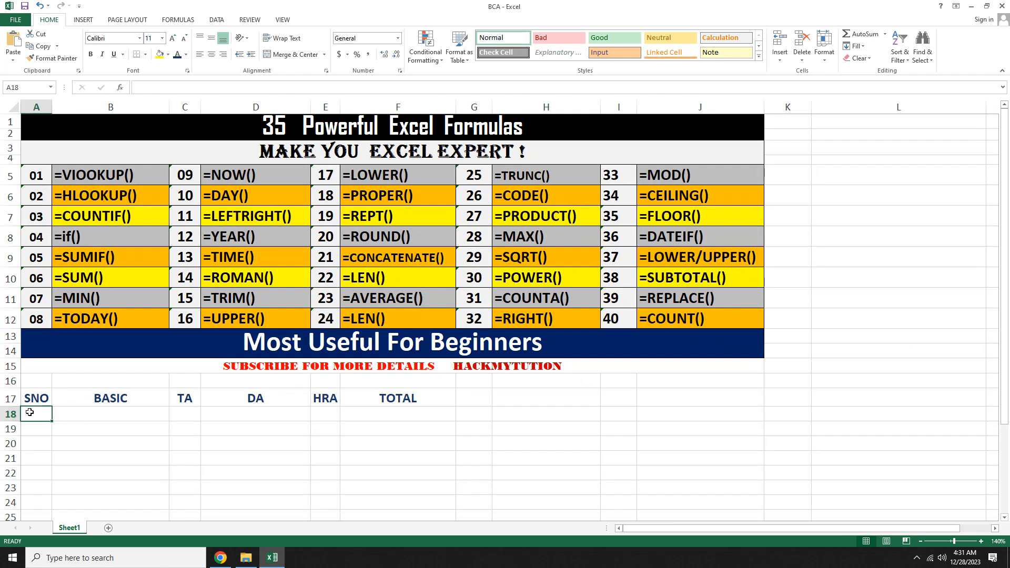
{"action": "type", "text": "1"}
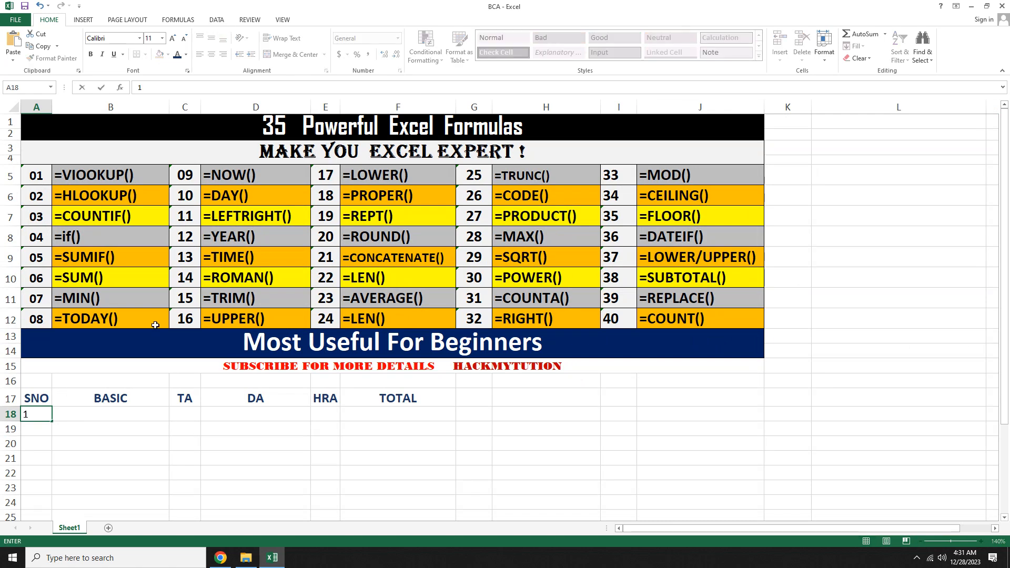
{"action": "left_click", "coordinate": [30, 432]}
{"action": "type", "text": "2"}
{"action": "left_click", "coordinate": [79, 434]}
{"action": "left_click_drag", "start_coordinate": [42, 414], "coordinate": [52, 482]}
{"action": "left_click", "coordinate": [210, 57]}
{"action": "left_click", "coordinate": [91, 54]}
Step: Enter row 1's values: BASIC 2000, TA 200, DA 200, HRA 2000
{"action": "left_click", "coordinate": [119, 414]}
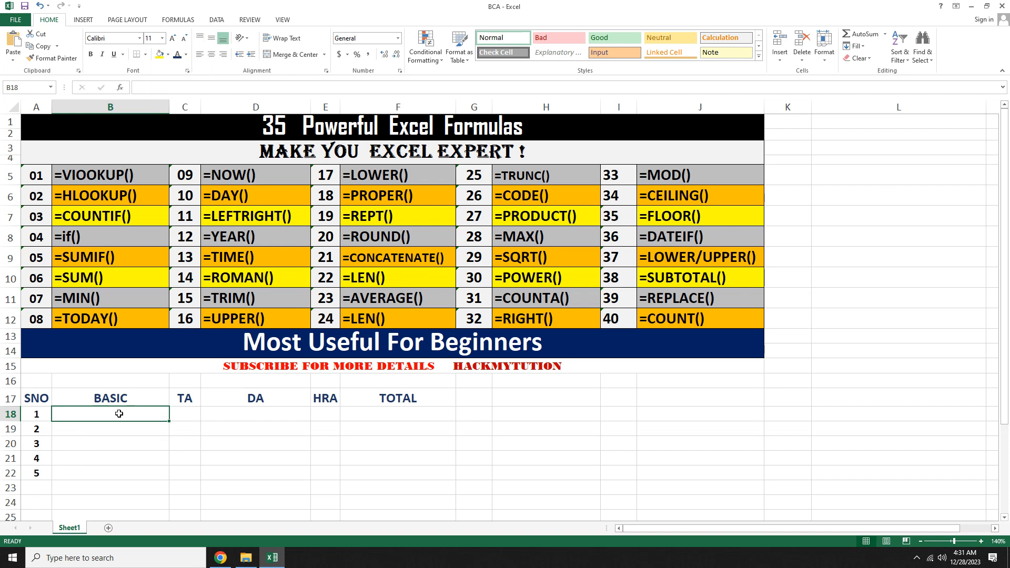
{"action": "type", "text": "2000"}
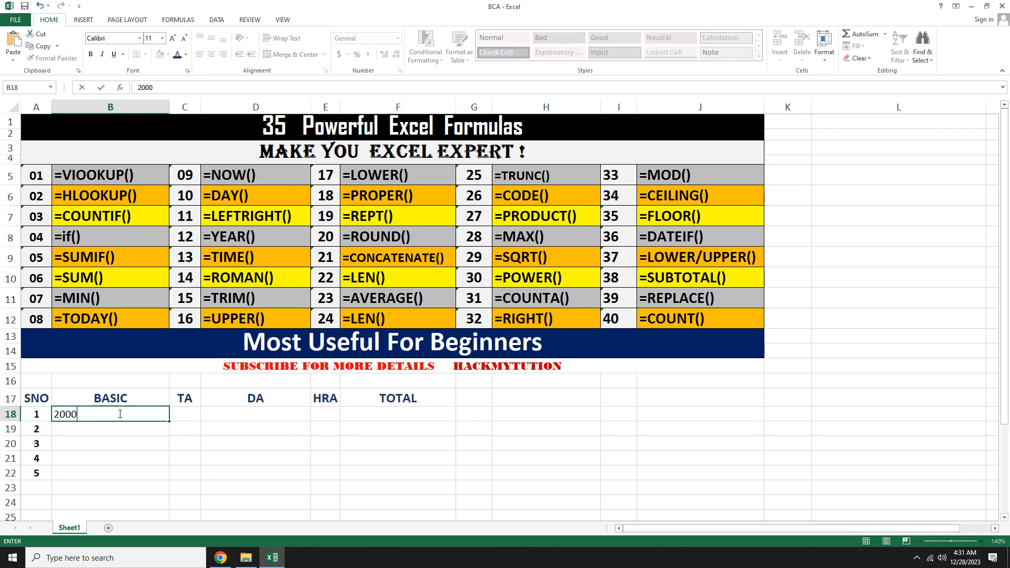
{"action": "key", "text": "Tab"}
{"action": "type", "text": "200"}
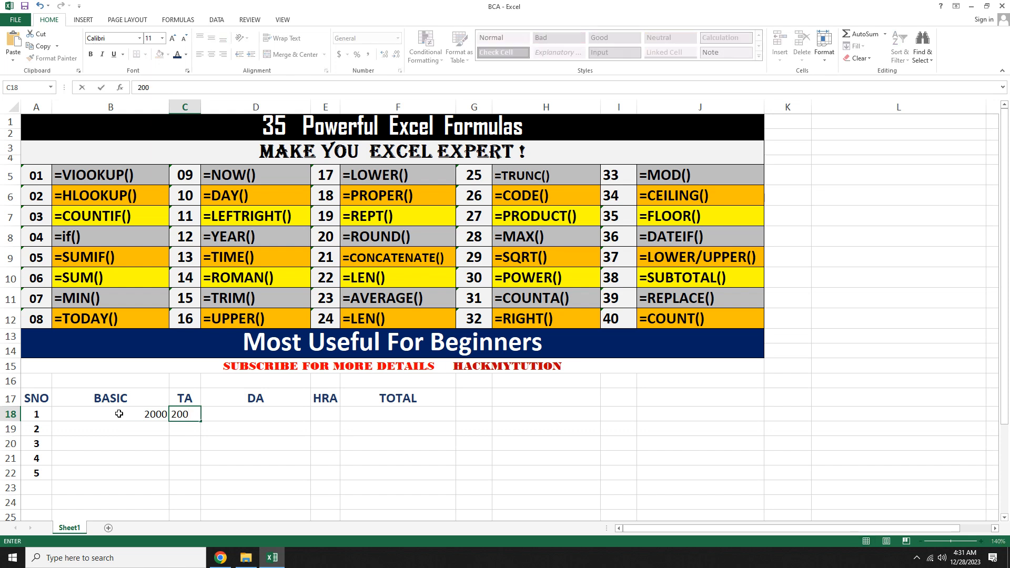
{"action": "key", "text": "Tab"}
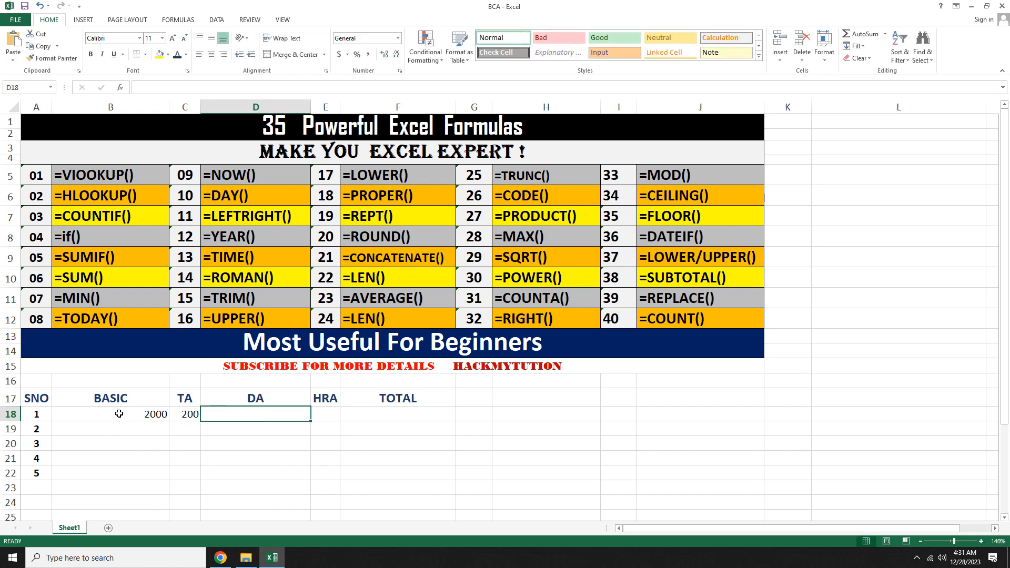
{"action": "type", "text": "200"}
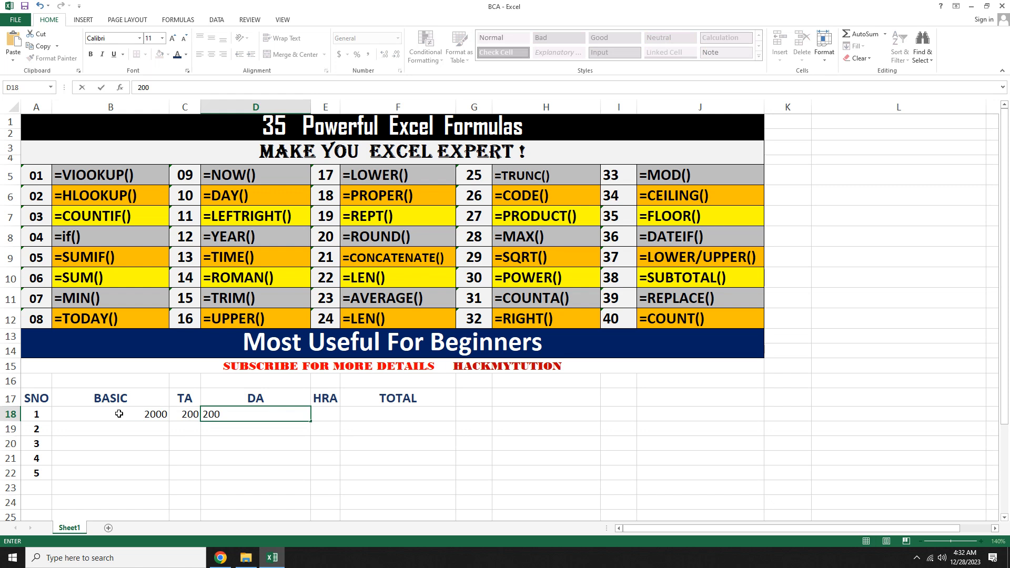
{"action": "key", "text": "Tab"}
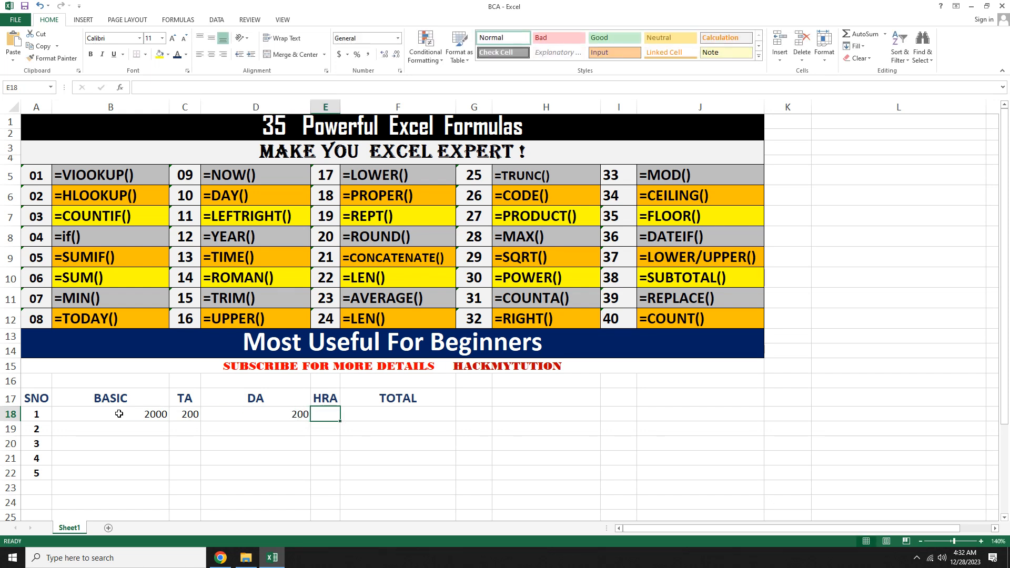
{"action": "type", "text": "2000"}
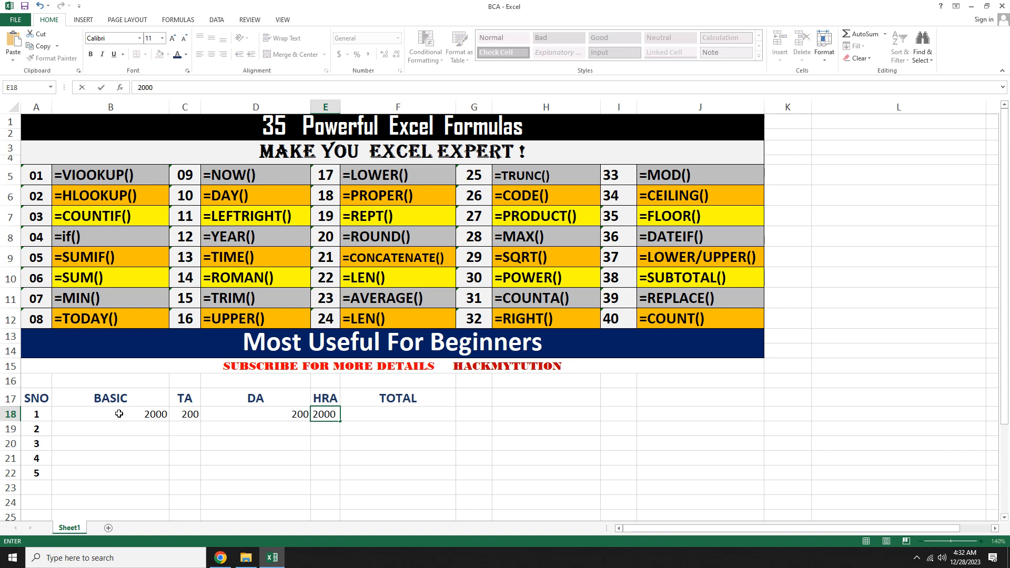
{"action": "key", "text": "Tab"}
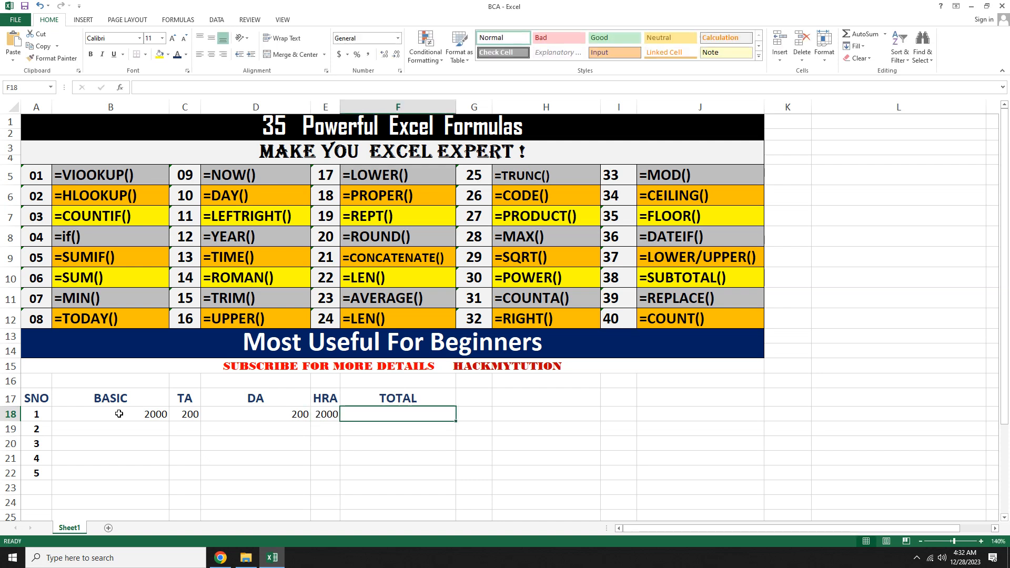
Step: Center-align the values across row 18 from BASIC to TOTAL
{"action": "left_click_drag", "start_coordinate": [119, 414], "coordinate": [399, 416]}
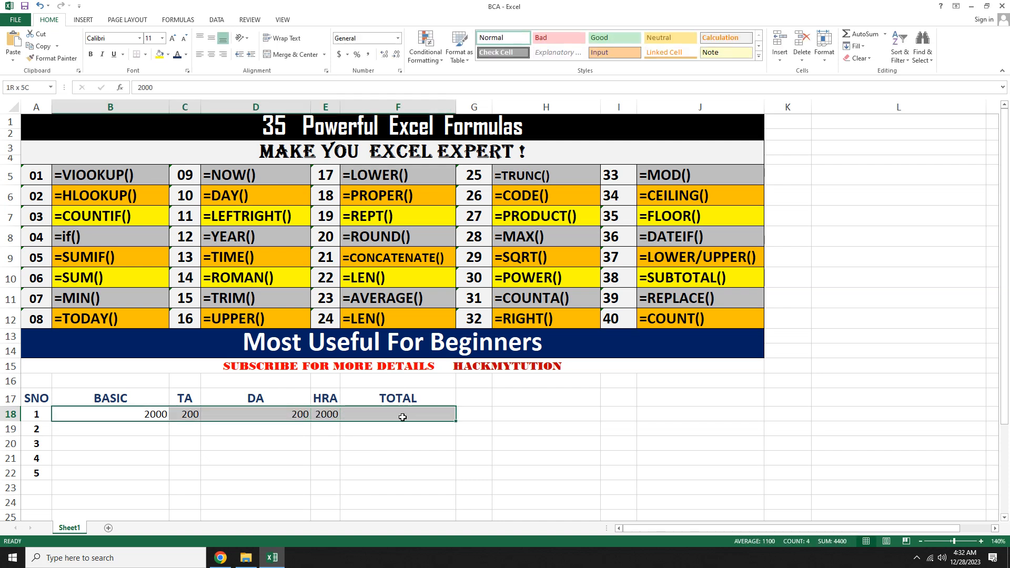
{"action": "left_click", "coordinate": [210, 55]}
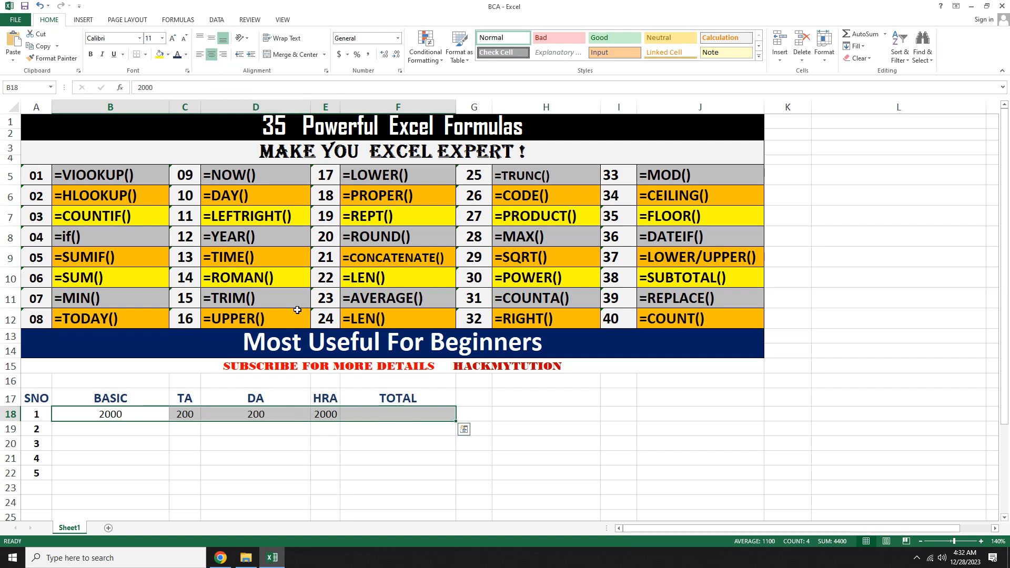
{"action": "left_click", "coordinate": [390, 411]}
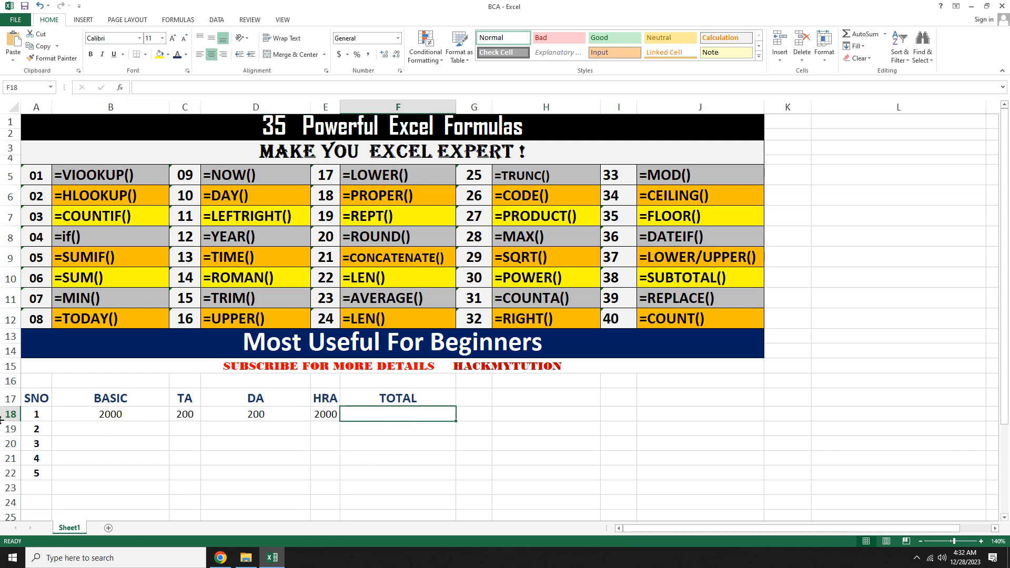
Step: Apply all borders to the table from the SNO header through row 22's TOTAL cell
{"action": "left_click_drag", "start_coordinate": [38, 395], "coordinate": [400, 466]}
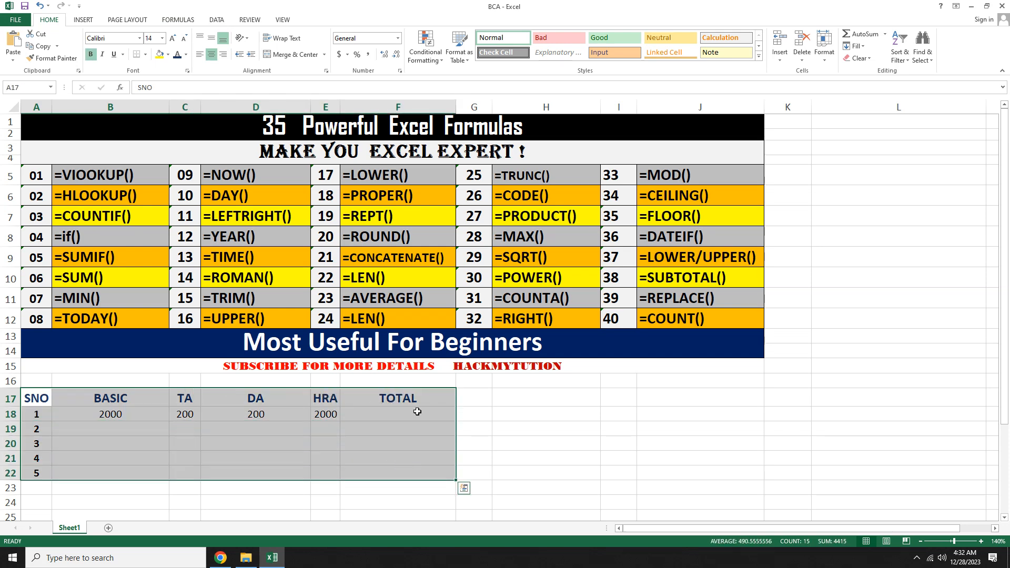
{"action": "left_click", "coordinate": [146, 58]}
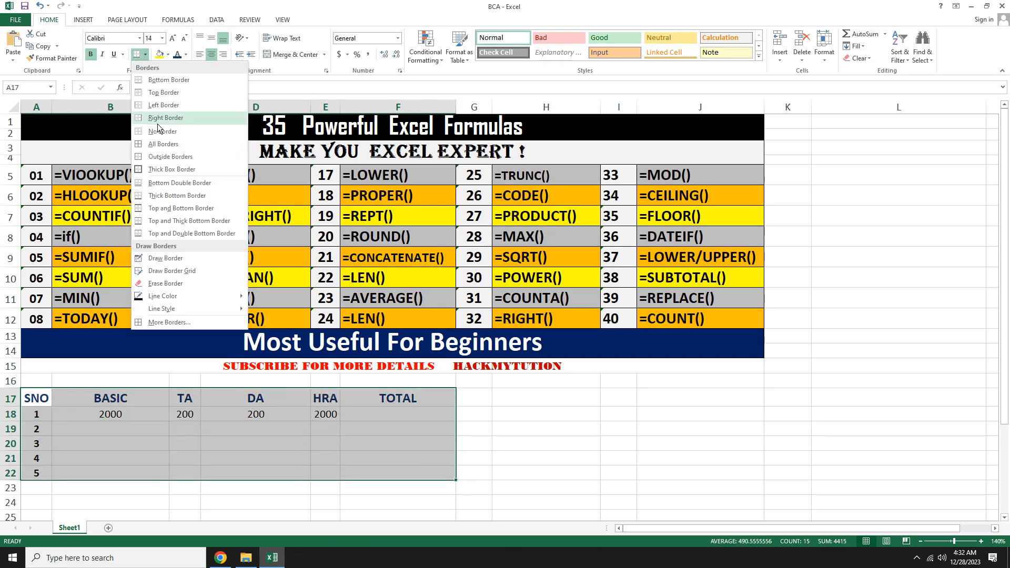
{"action": "left_click", "coordinate": [158, 150]}
{"action": "left_click", "coordinate": [372, 445]}
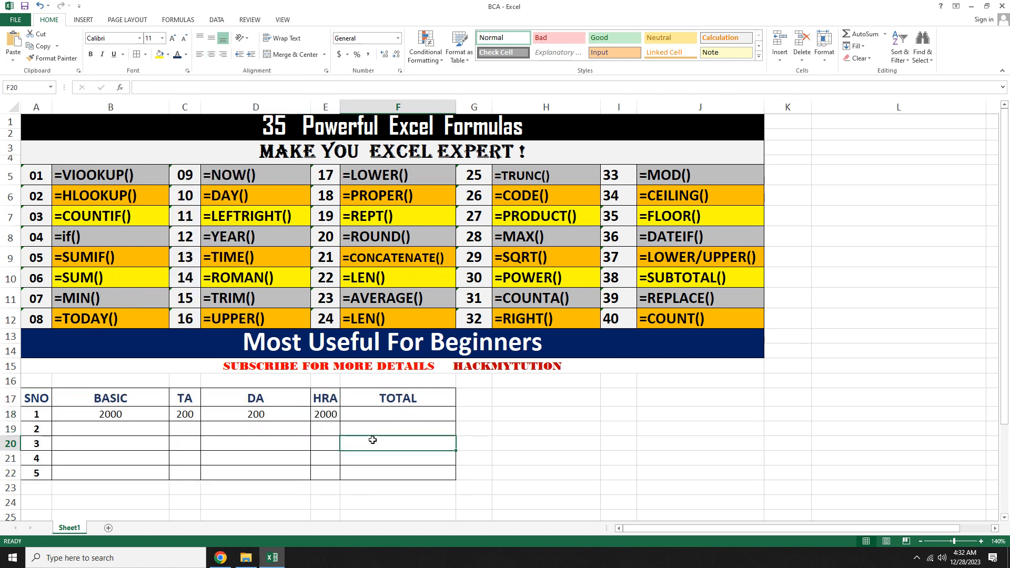
Step: Enter =SUM(B18:E18) in row 1's TOTAL cell to add BASIC through HRA
{"action": "left_click", "coordinate": [366, 413]}
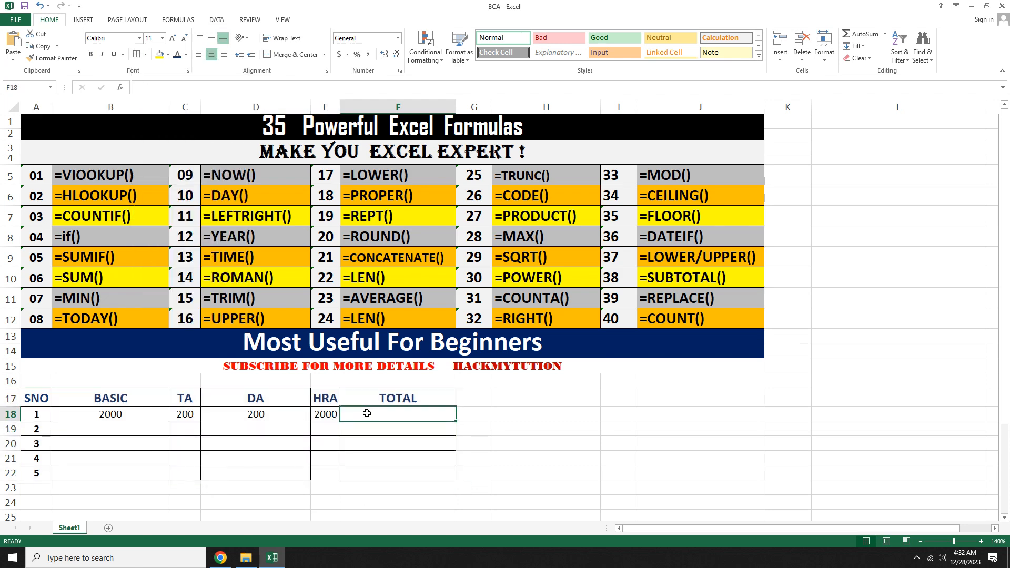
{"action": "type", "text": "="}
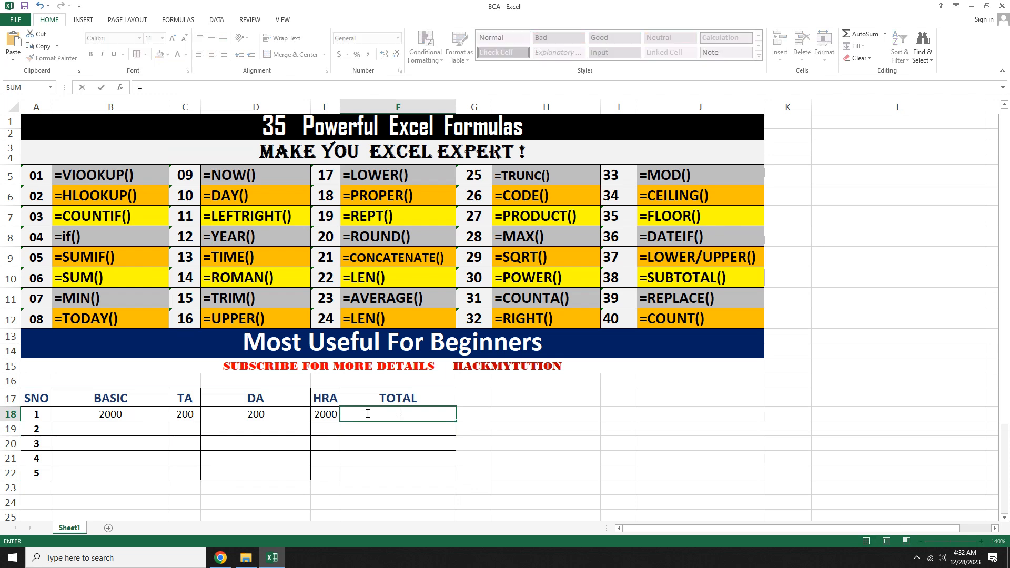
{"action": "type", "text": "SUM"}
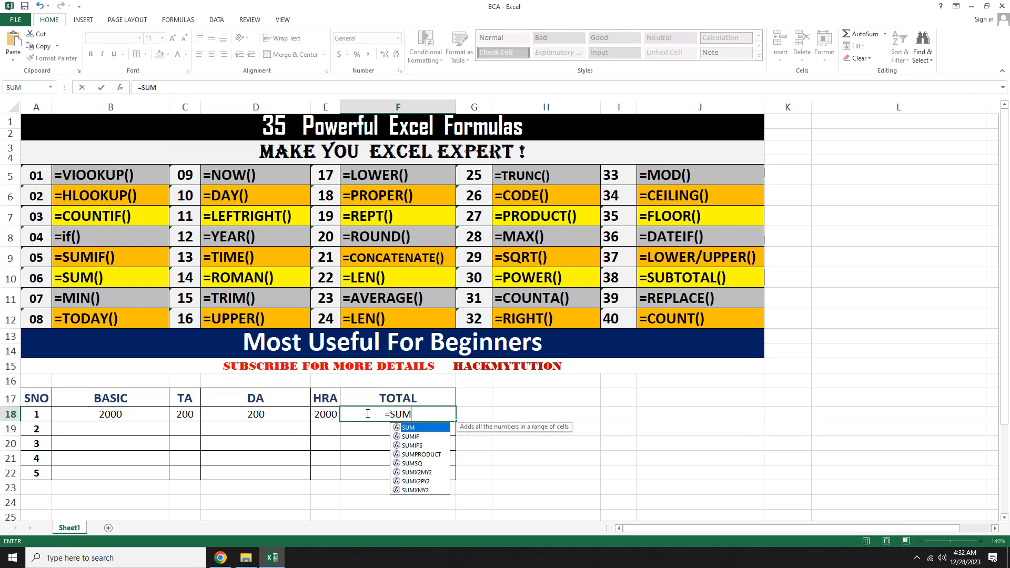
{"action": "type", "text": "("}
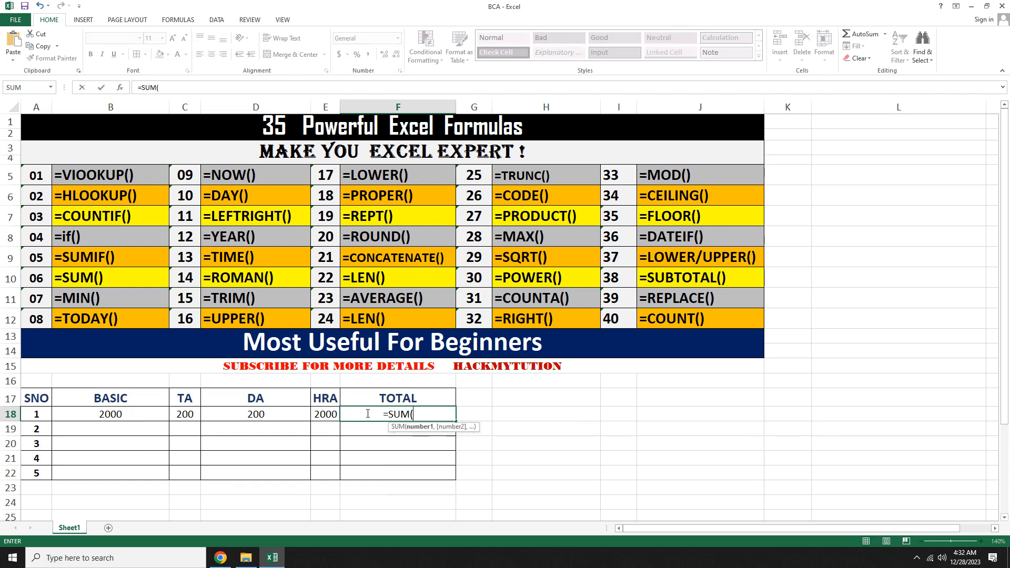
{"action": "key", "text": "Left"}
{"action": "key", "text": "Left"}
{"action": "key", "text": "Left"}
{"action": "key", "text": "Left"}
{"action": "key", "text": "Left"}
{"action": "key", "text": "Right"}
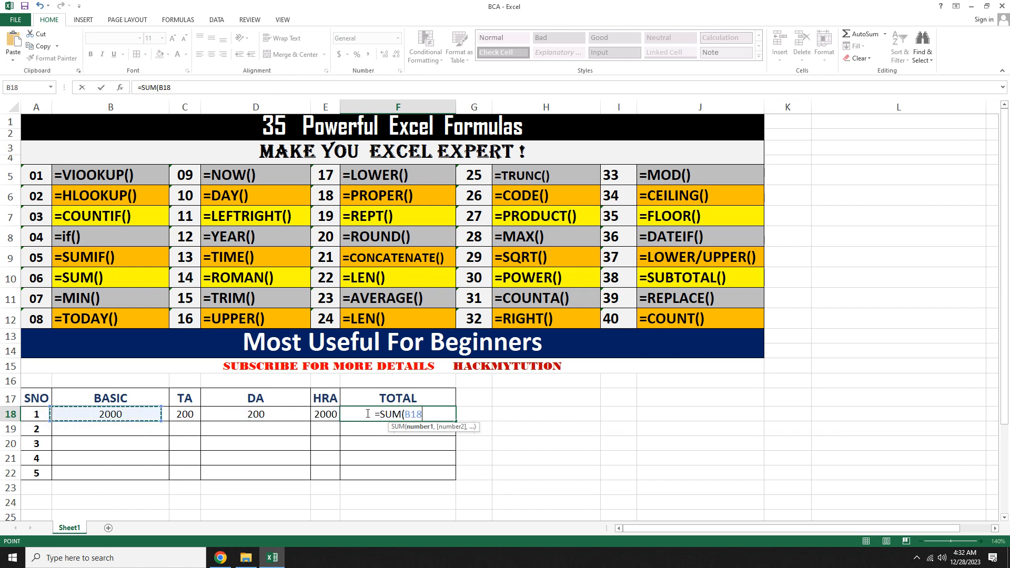
{"action": "key", "text": "shift+Right"}
{"action": "key", "text": "shift+Right"}
{"action": "key", "text": "shift+Right"}
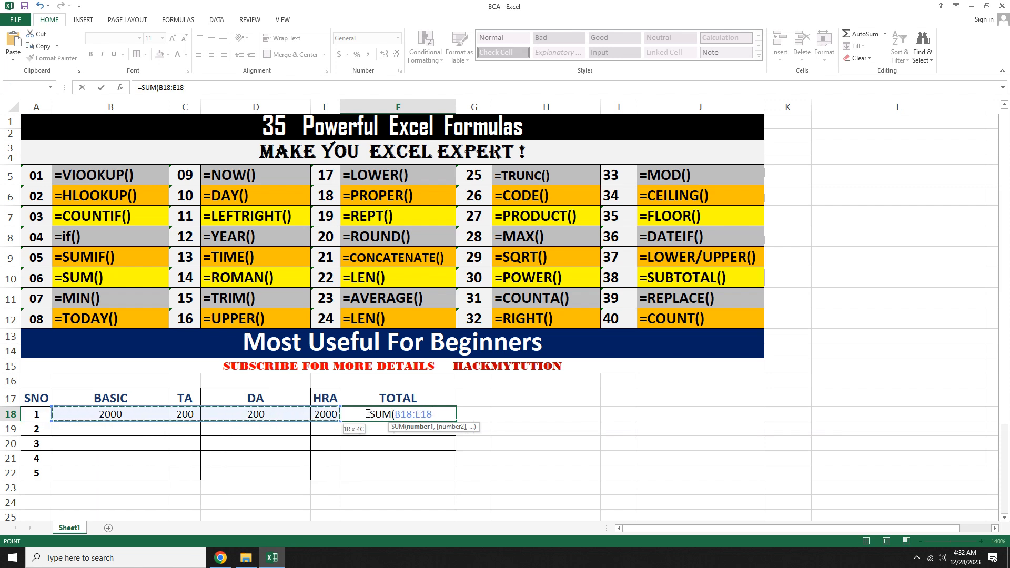
{"action": "type", "text": ")"}
{"action": "key", "text": "Return"}
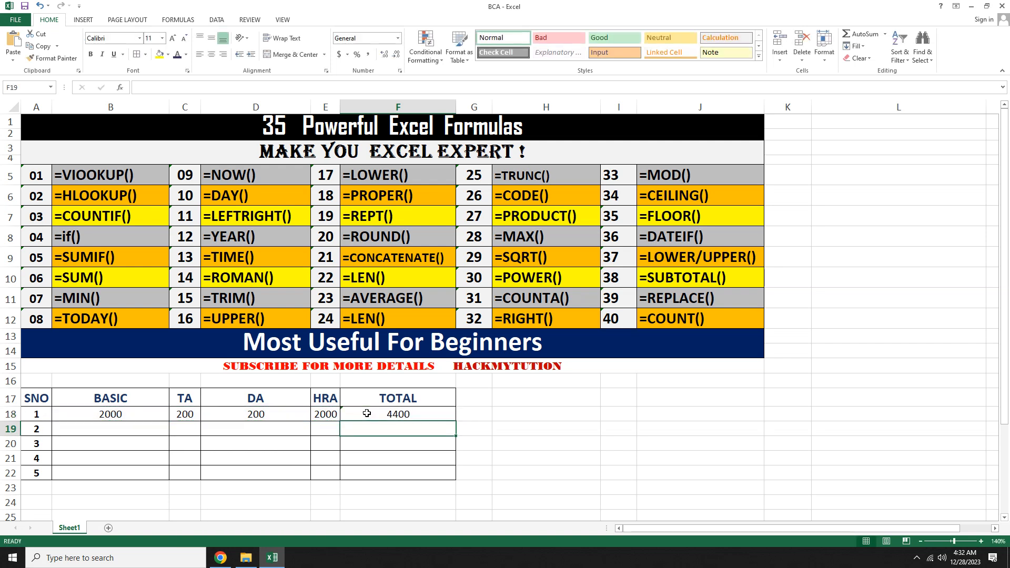
Step: Open the TOTAL cell's formula for editing to inspect it, then close it
{"action": "left_click", "coordinate": [367, 413]}
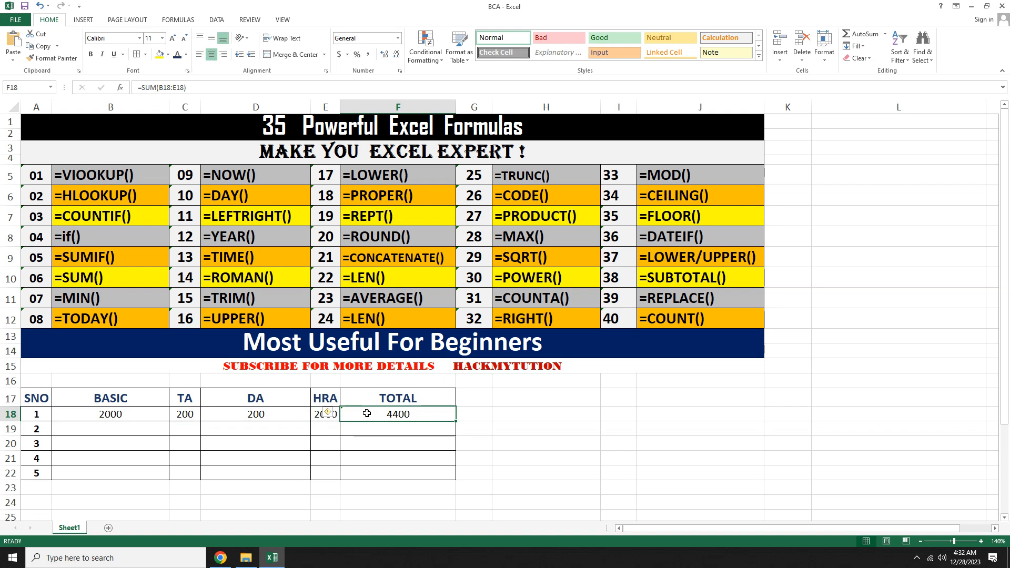
{"action": "double_click", "coordinate": [366, 414]}
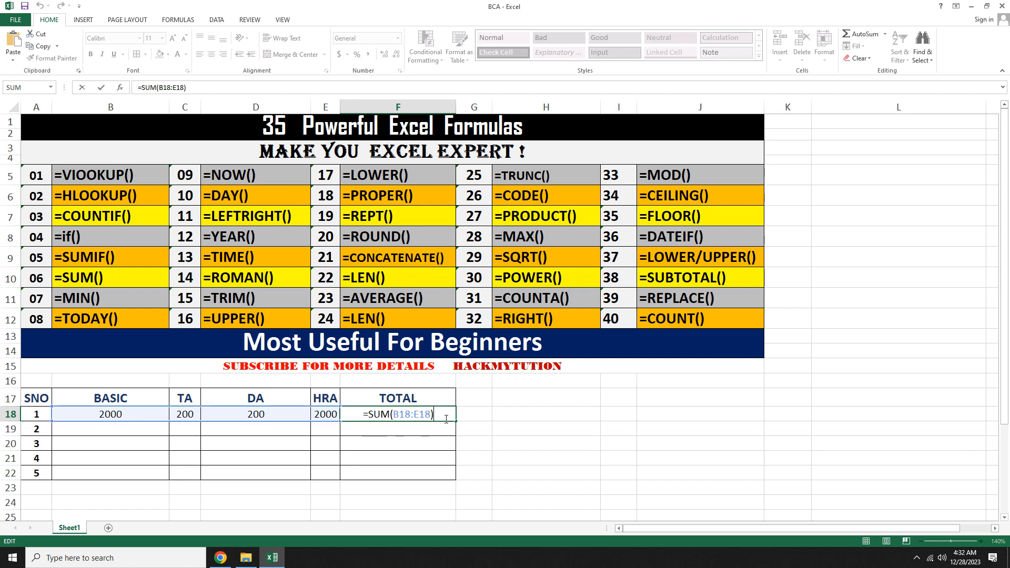
{"action": "key", "text": "Return"}
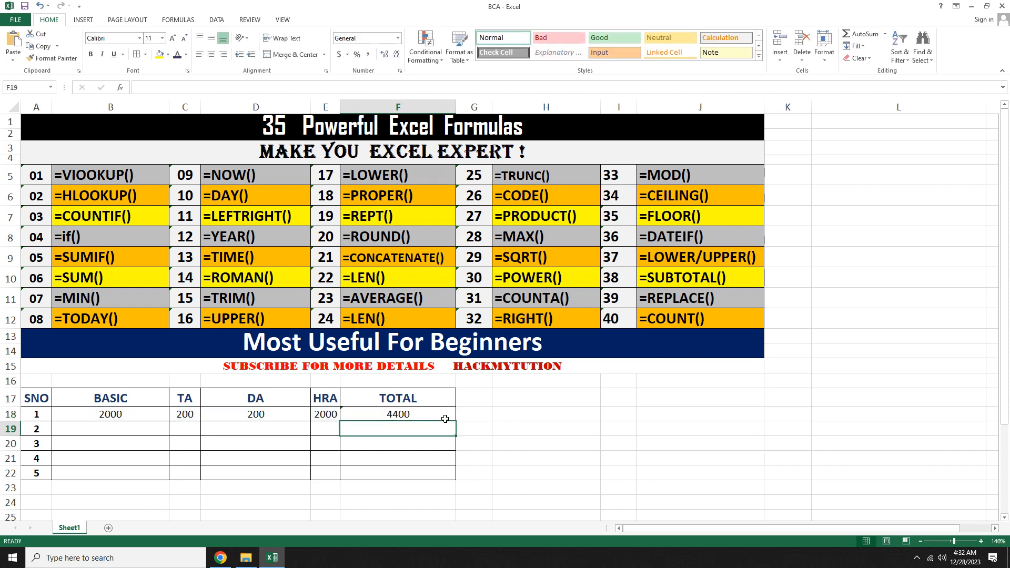
Step: Enter =SUM(2,3,4) in cell H18 to sum constant numbers
{"action": "left_click", "coordinate": [553, 412]}
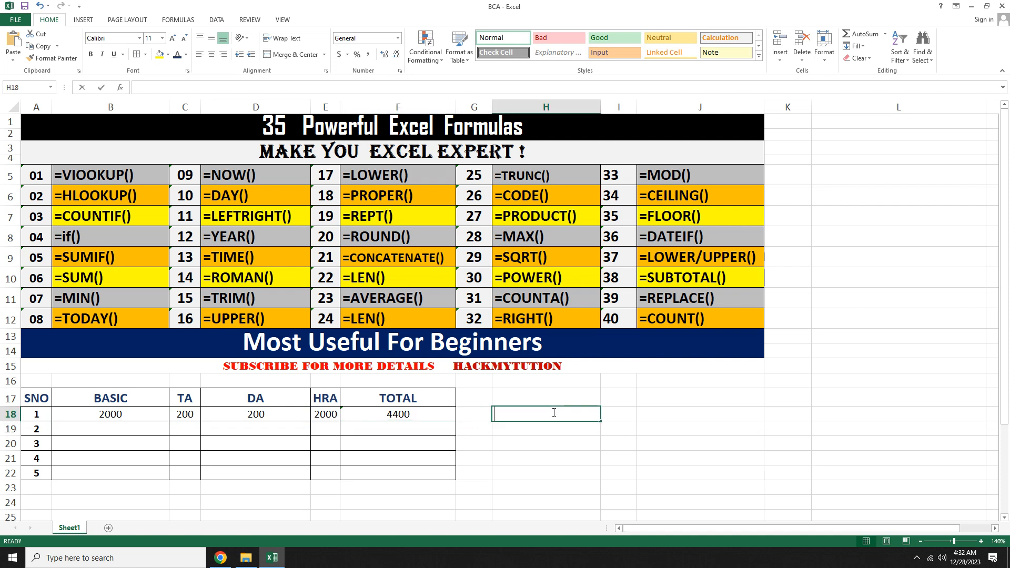
{"action": "type", "text": "=SUM"}
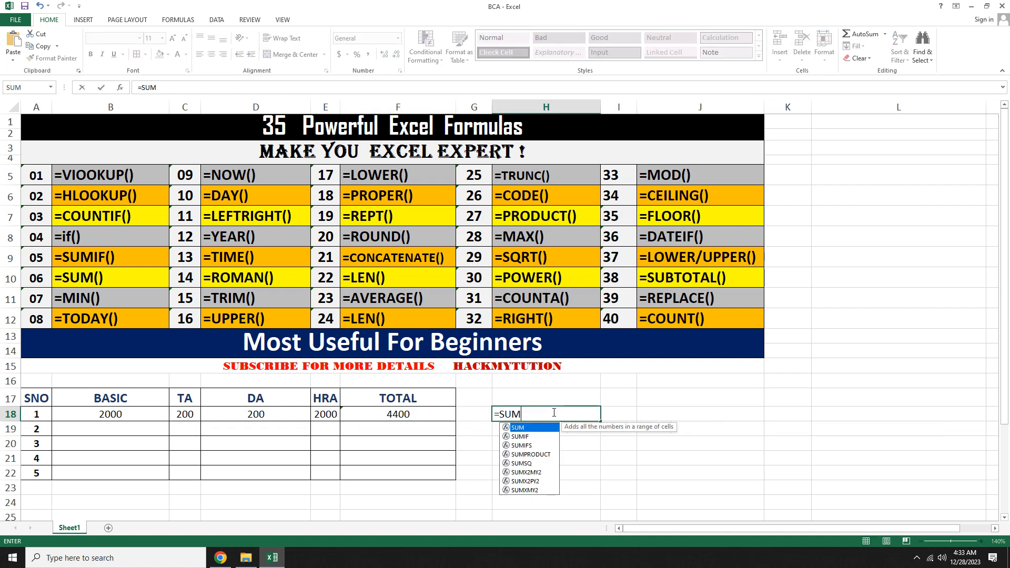
{"action": "type", "text": "(2,"}
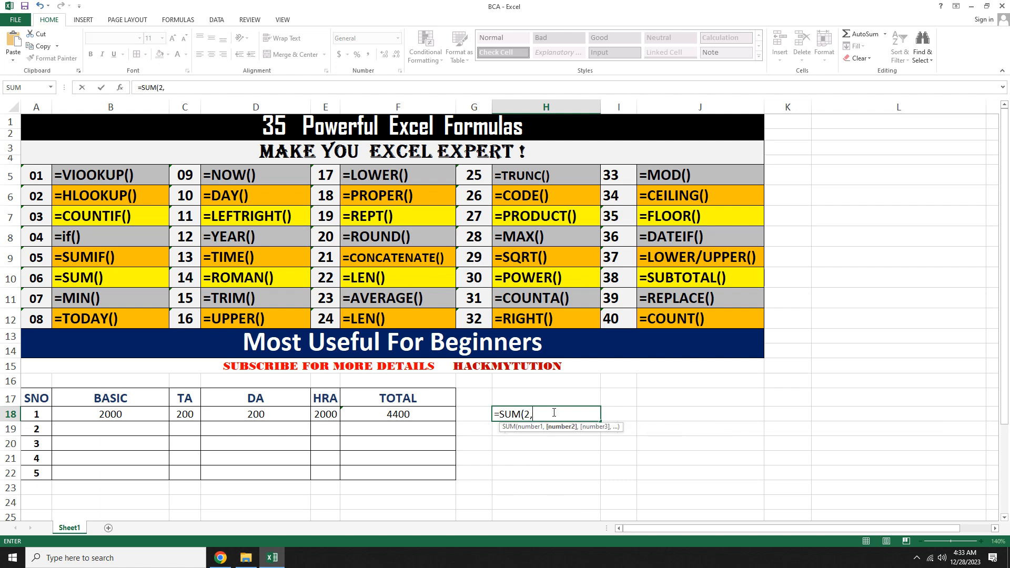
{"action": "type", "text": "3,4)"}
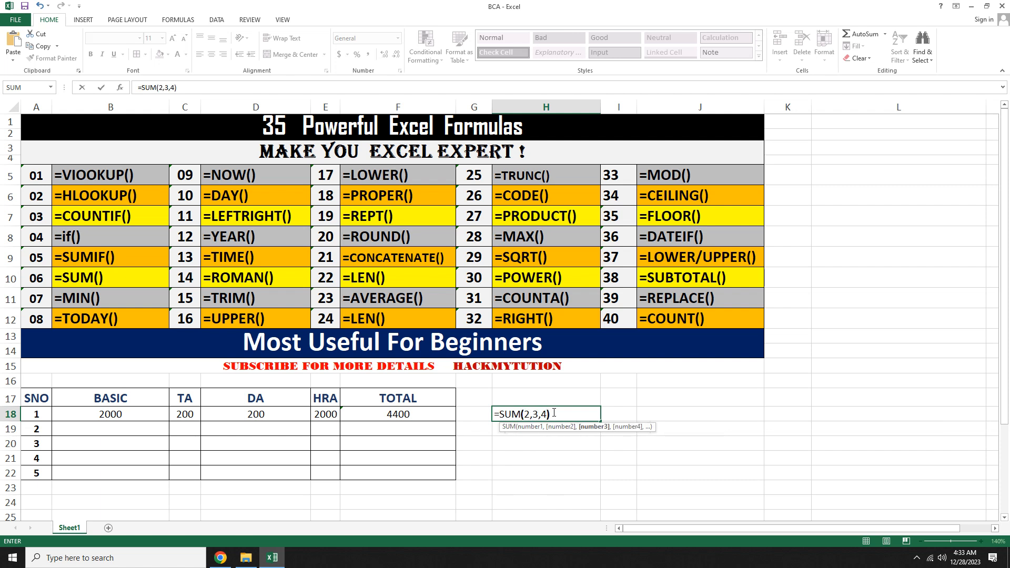
{"action": "key", "text": "Return"}
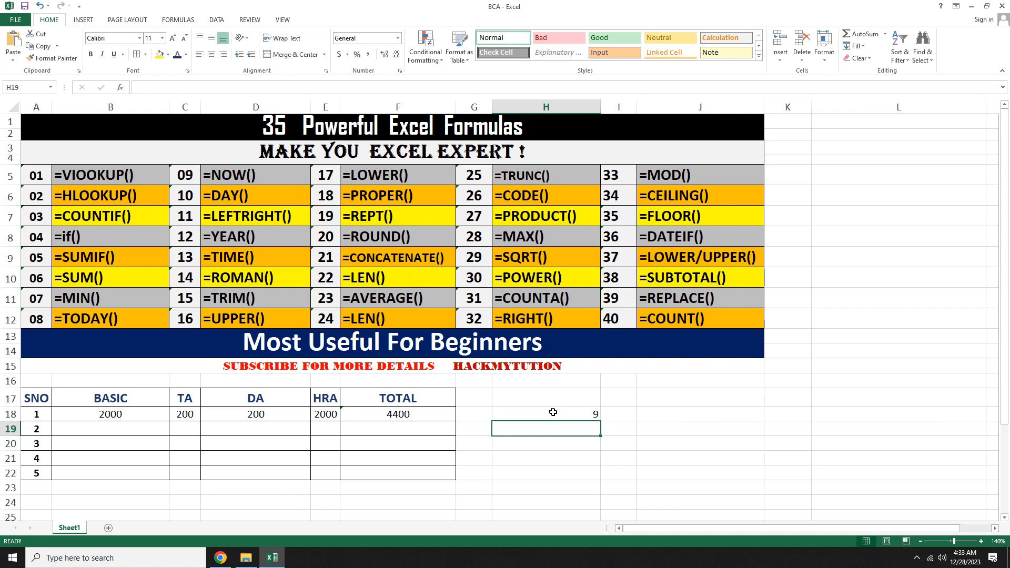
Step: Enter =SUM(B18:E18,10) in cell H19 to add a range plus a constant
{"action": "type", "text": "="}
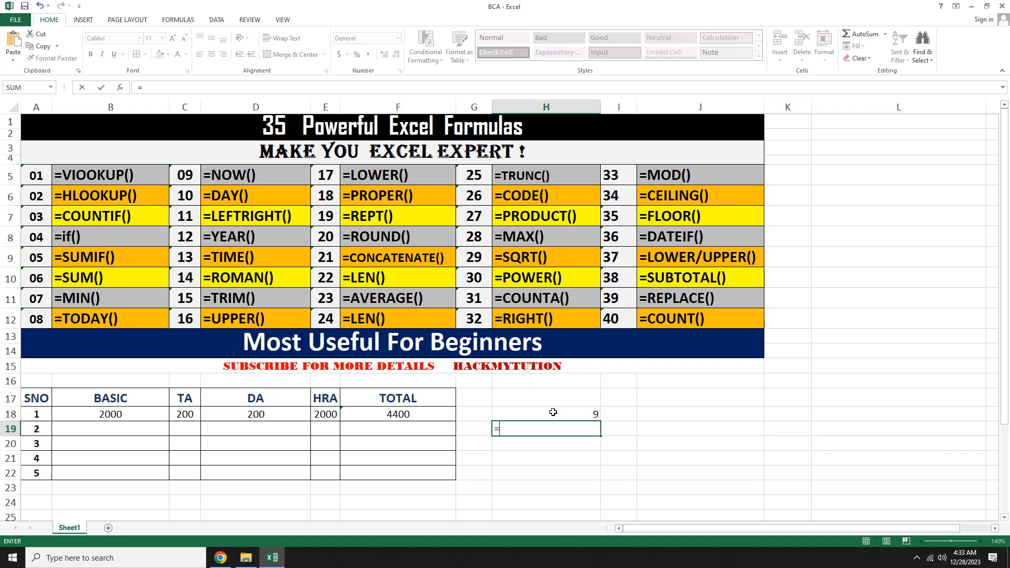
{"action": "type", "text": "SUM("}
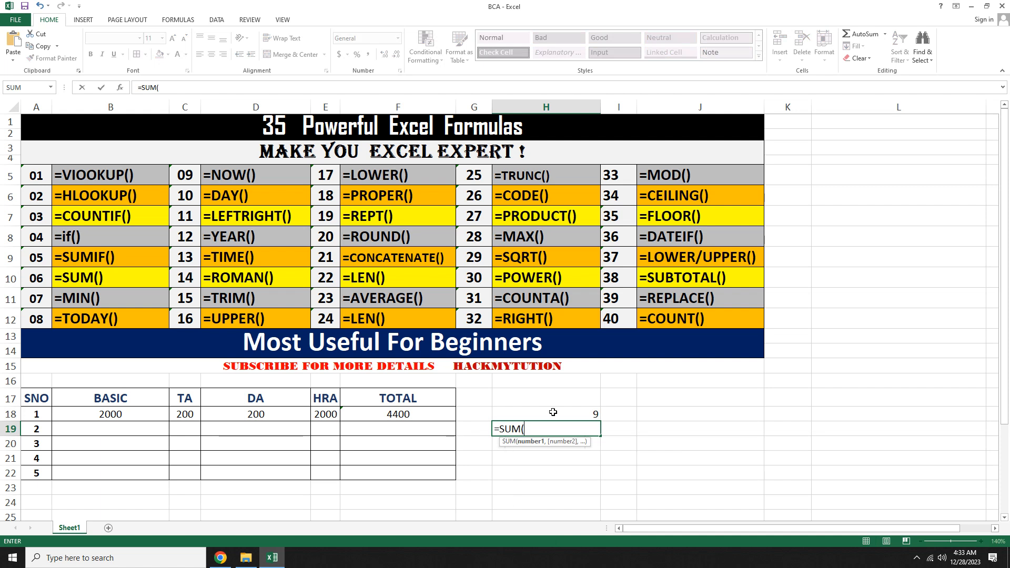
{"action": "left_click_drag", "start_coordinate": [122, 414], "coordinate": [312, 417]}
{"action": "type", "text": ","}
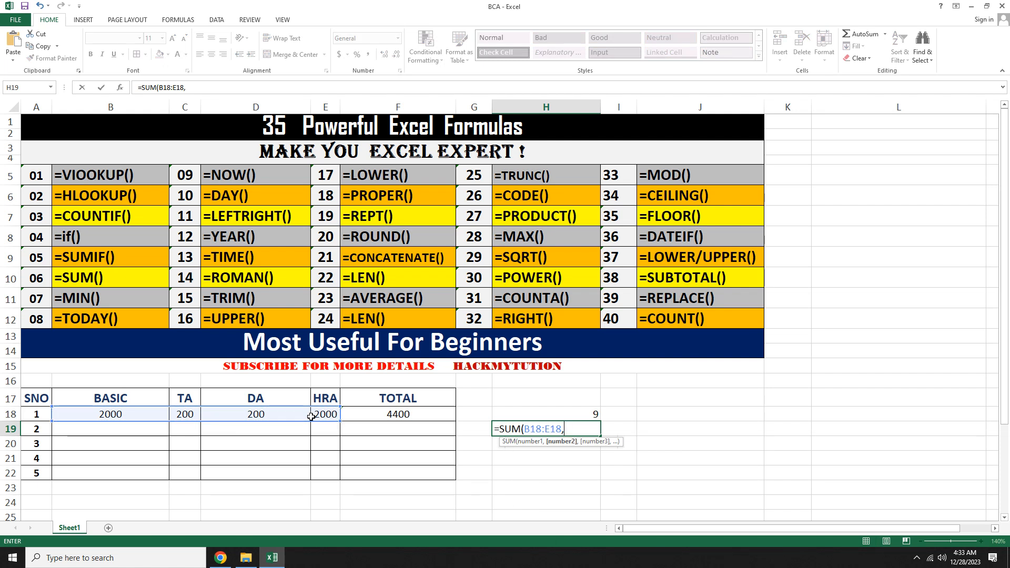
{"action": "type", "text": "10)"}
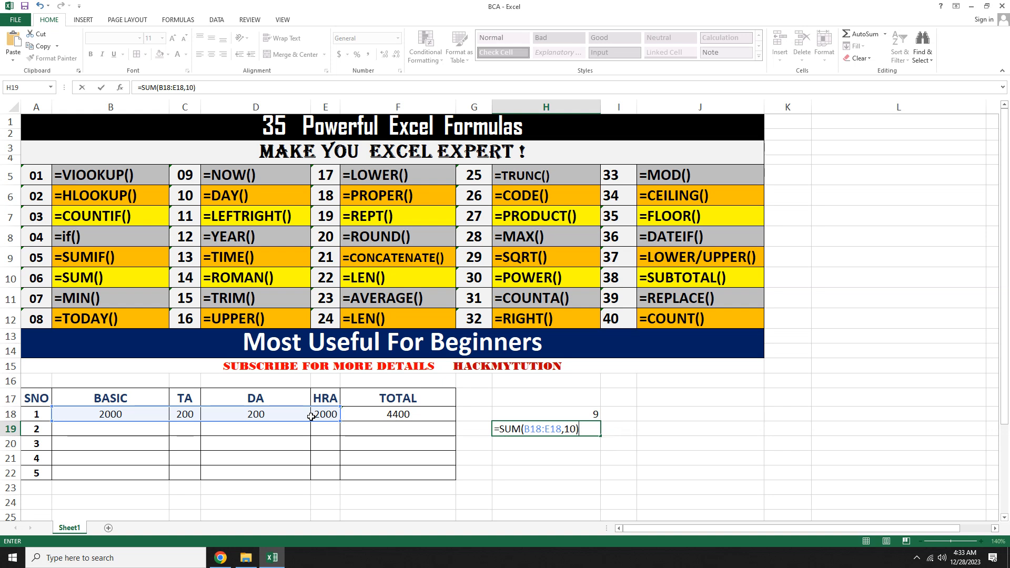
{"action": "key", "text": "Return"}
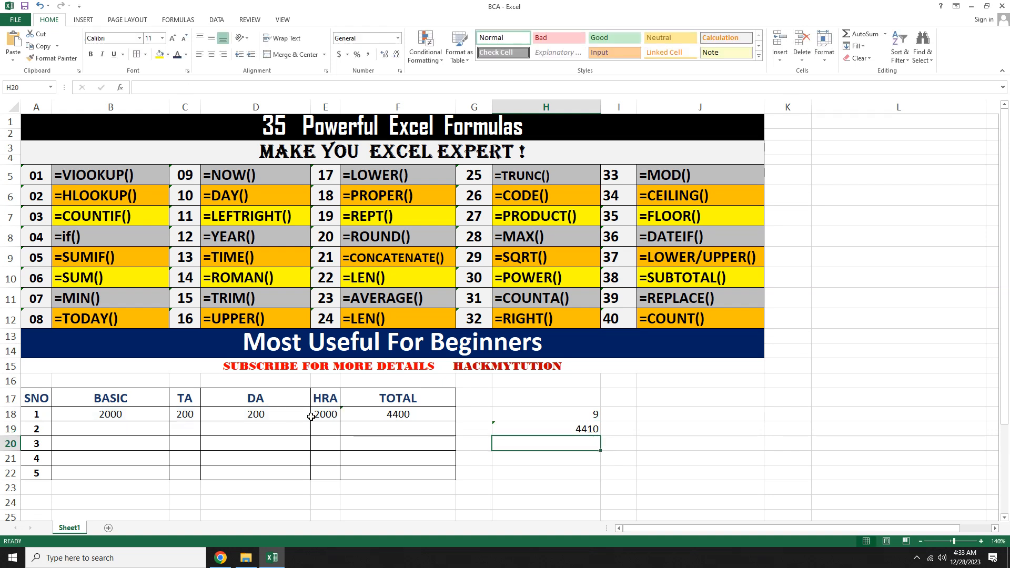
Step: Enter =SUM(TRUE,TRUE) in cell H20 to sum logical values
{"action": "type", "text": "="}
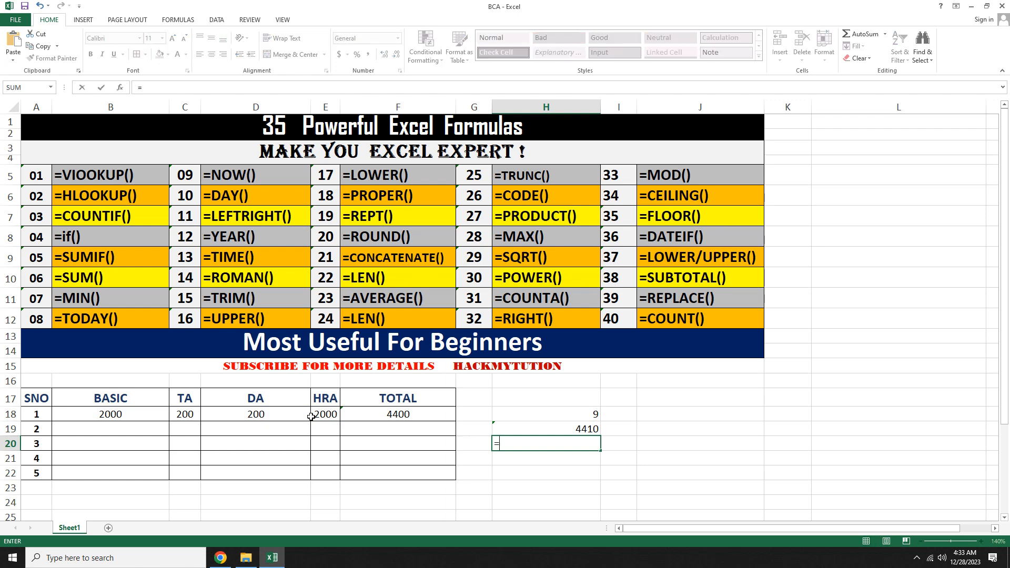
{"action": "type", "text": "SUM"}
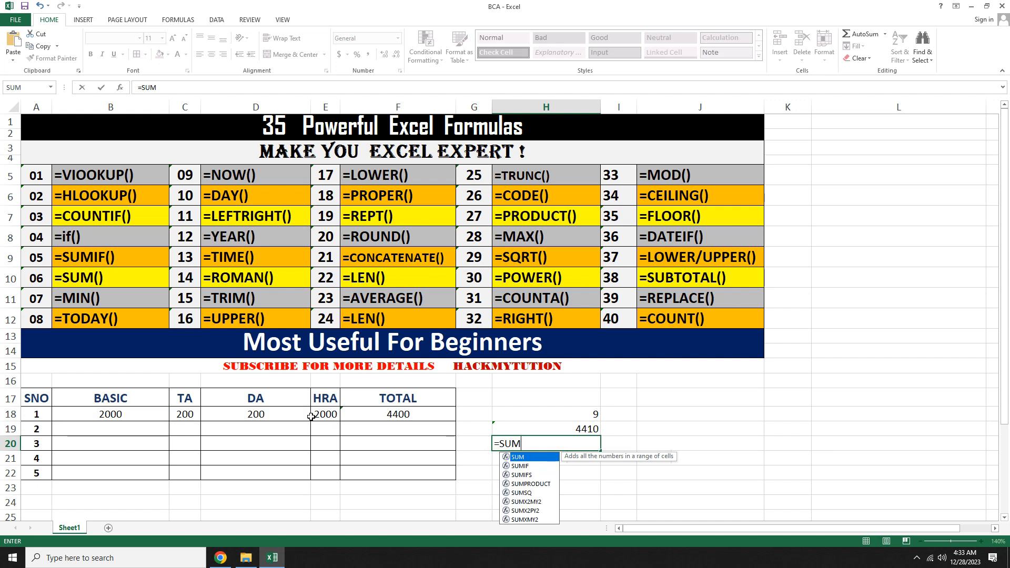
{"action": "type", "text": "(TRUE"}
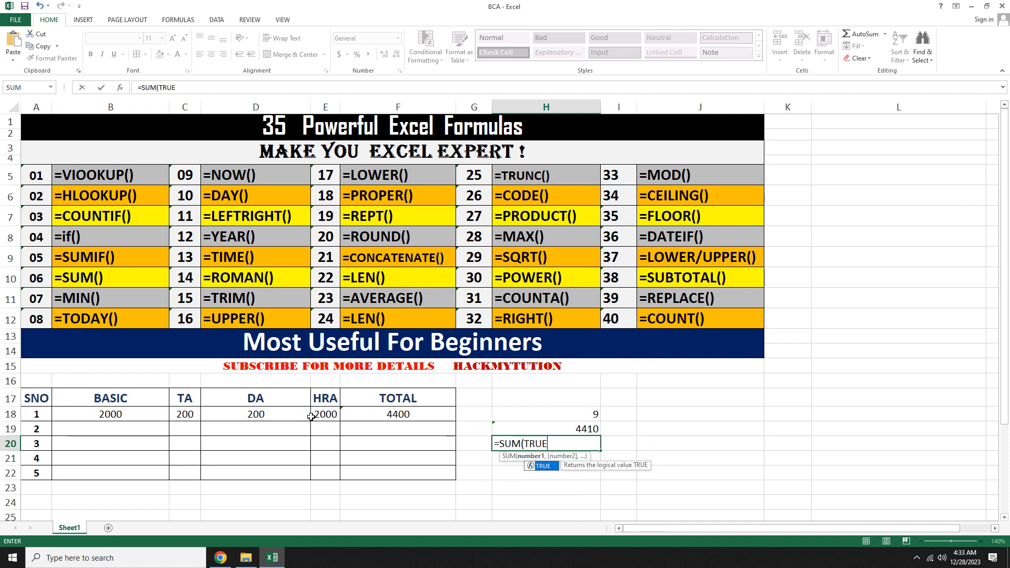
{"action": "type", "text": ",TRUE"}
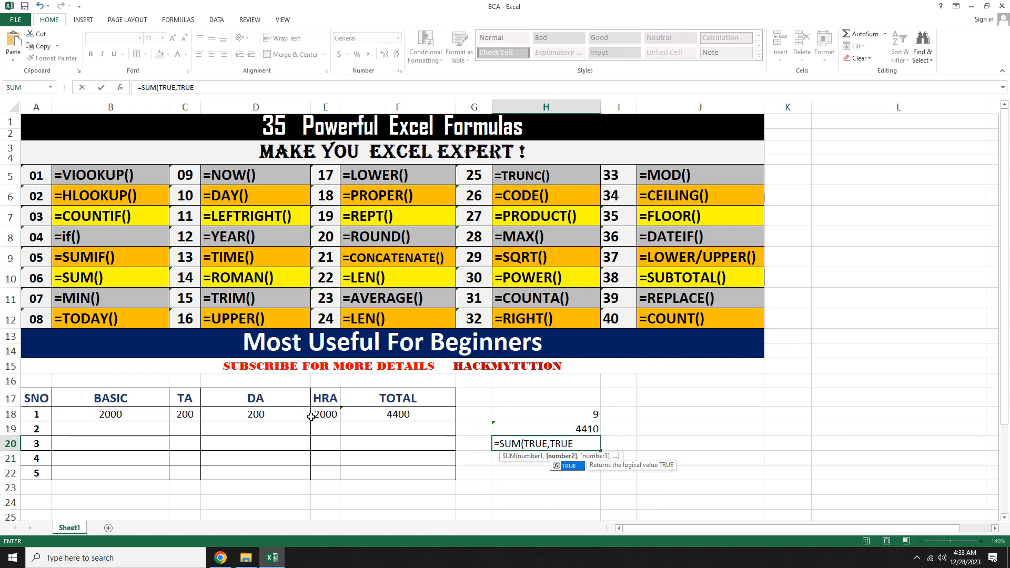
{"action": "type", "text": ")"}
{"action": "key", "text": "Return"}
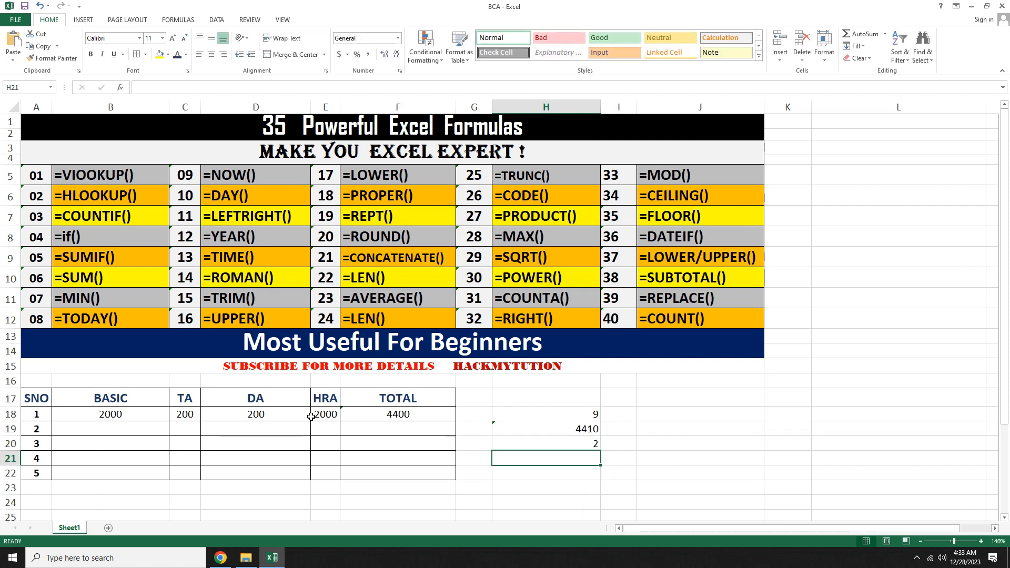
Step: Clear the demo results in cells H18 through H21
{"action": "key", "text": "Up"}
{"action": "key", "text": "Up"}
{"action": "key", "text": "Up"}
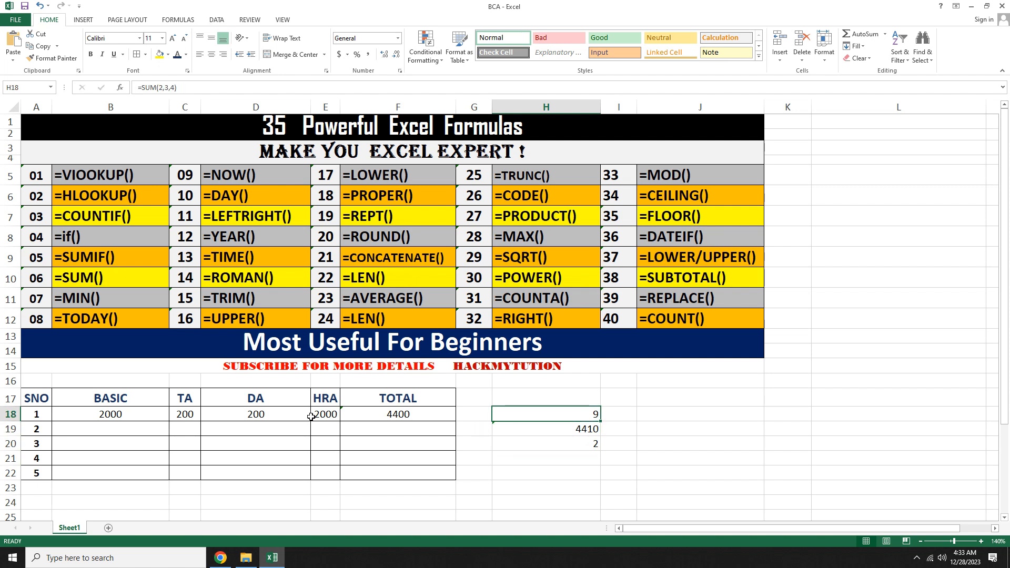
{"action": "key", "text": "shift+Down"}
{"action": "key", "text": "shift+Down"}
{"action": "key", "text": "shift+Down"}
{"action": "key", "text": "Delete"}
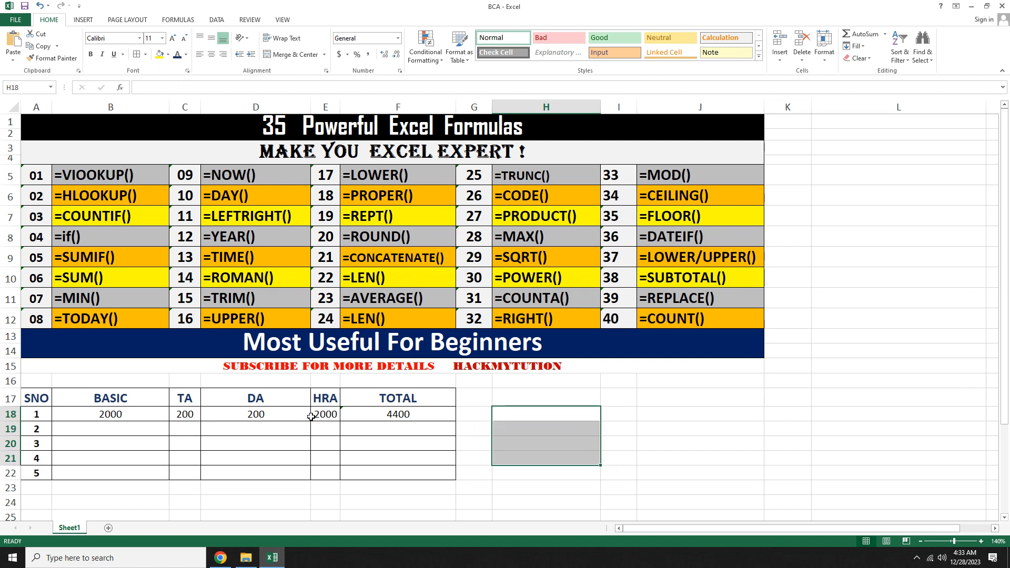
{"action": "left_click", "coordinate": [300, 458]}
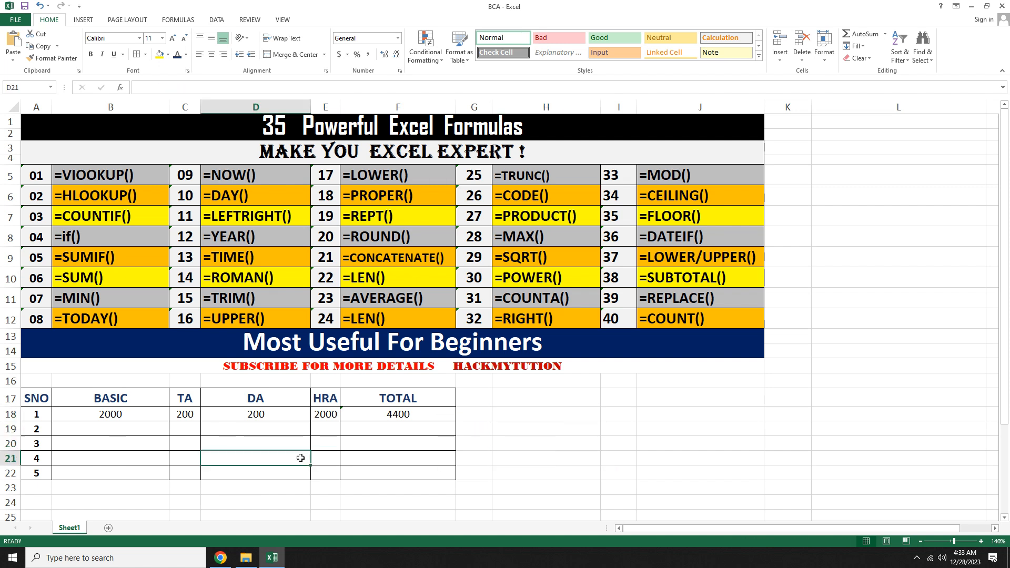
{"action": "left_click", "coordinate": [88, 175]}
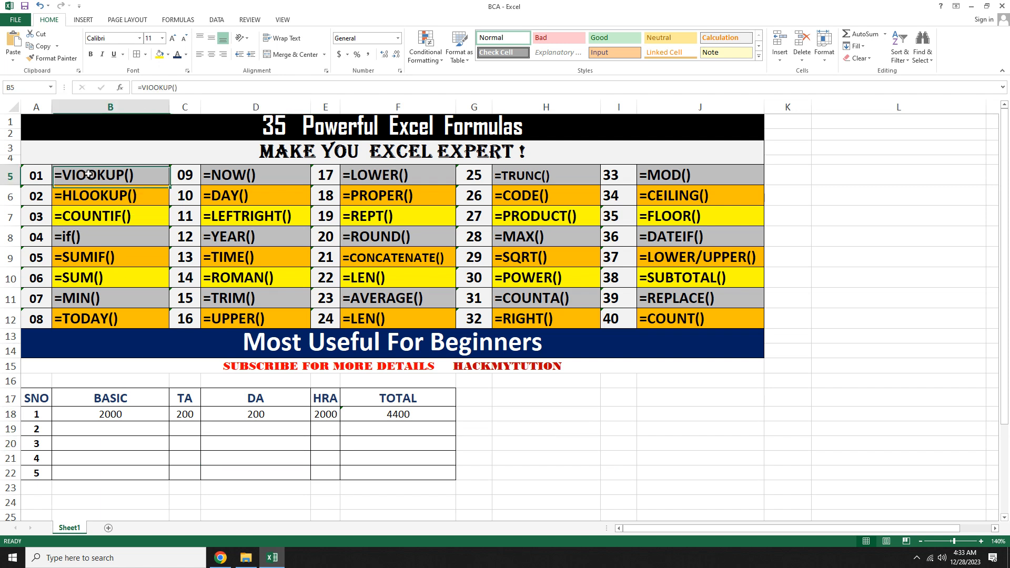
Step: Start a VLOOKUP formula in cell H18
{"action": "left_click", "coordinate": [532, 414]}
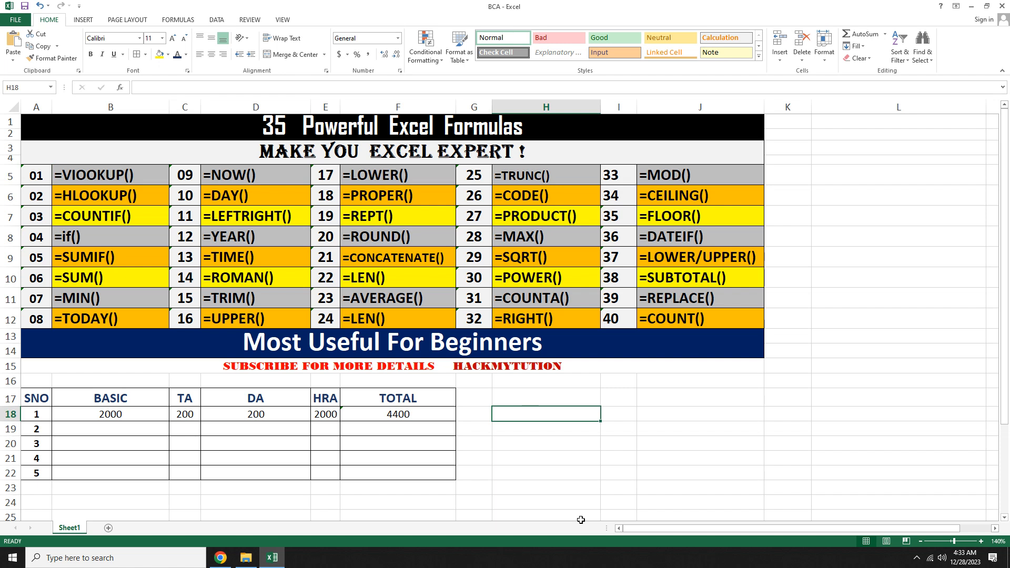
{"action": "type", "text": "="}
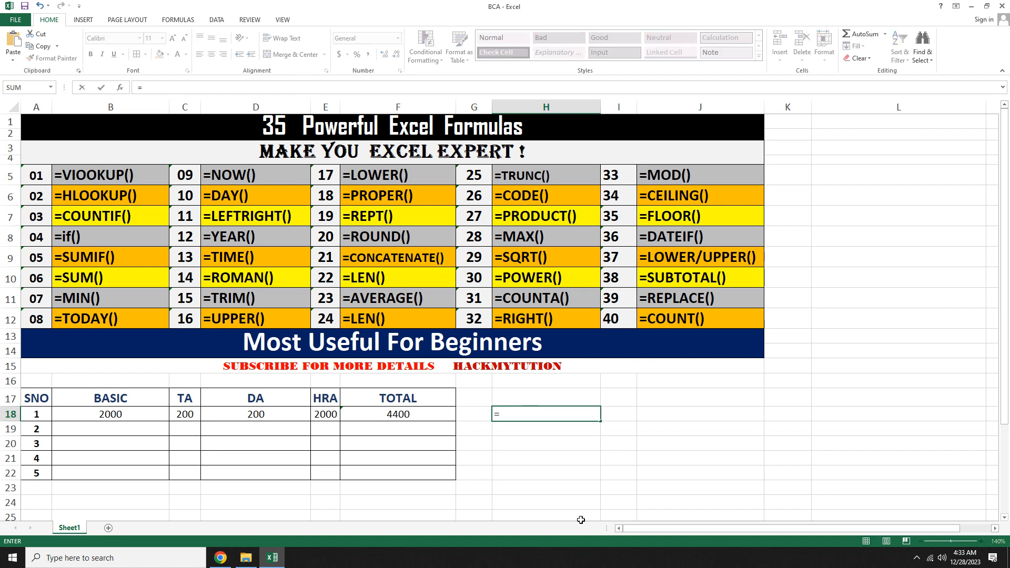
{"action": "type", "text": "VLOOKU"}
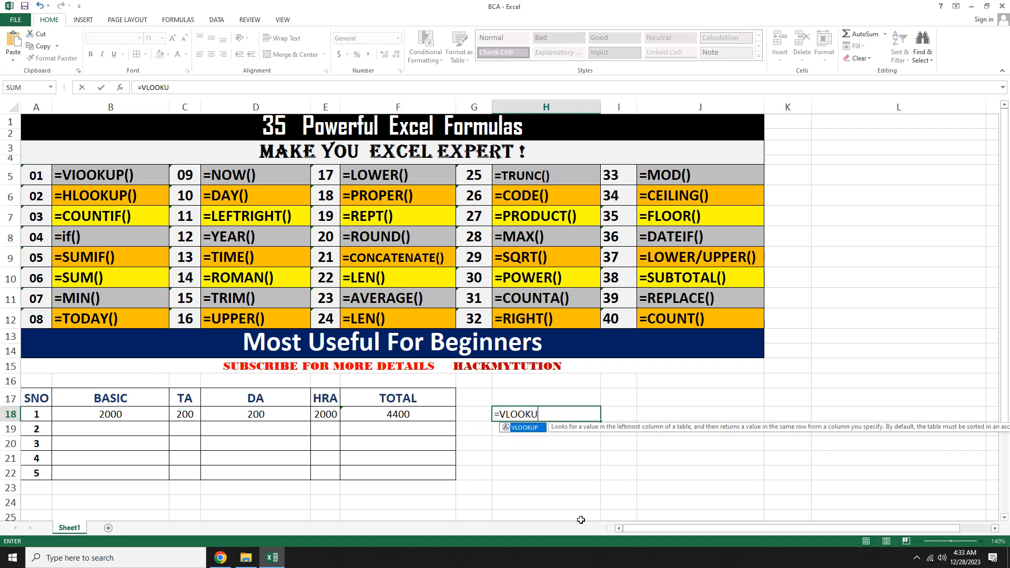
{"action": "type", "text": "P("}
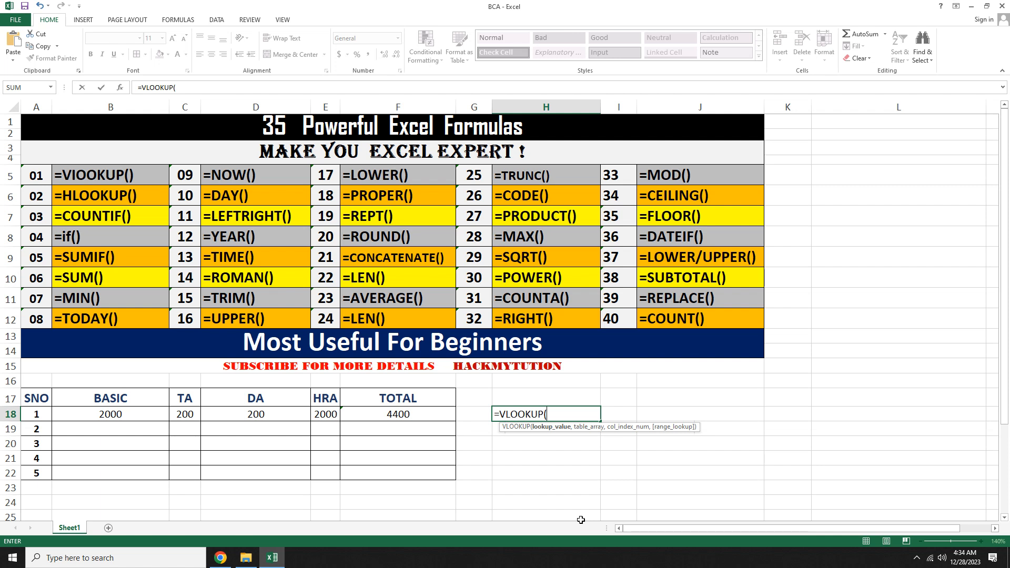
{"action": "key", "text": "Left"}
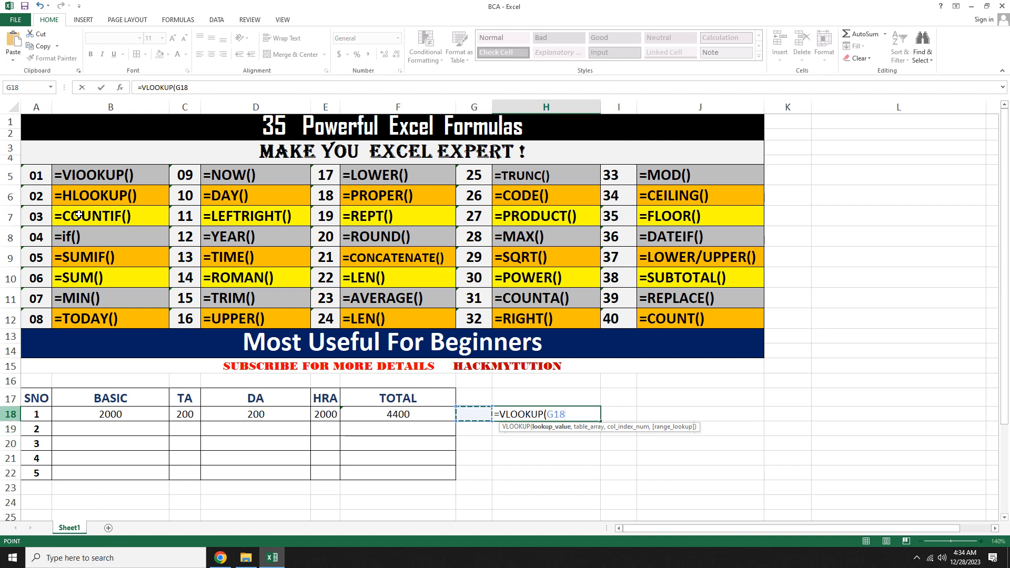
{"action": "type", "text": ","}
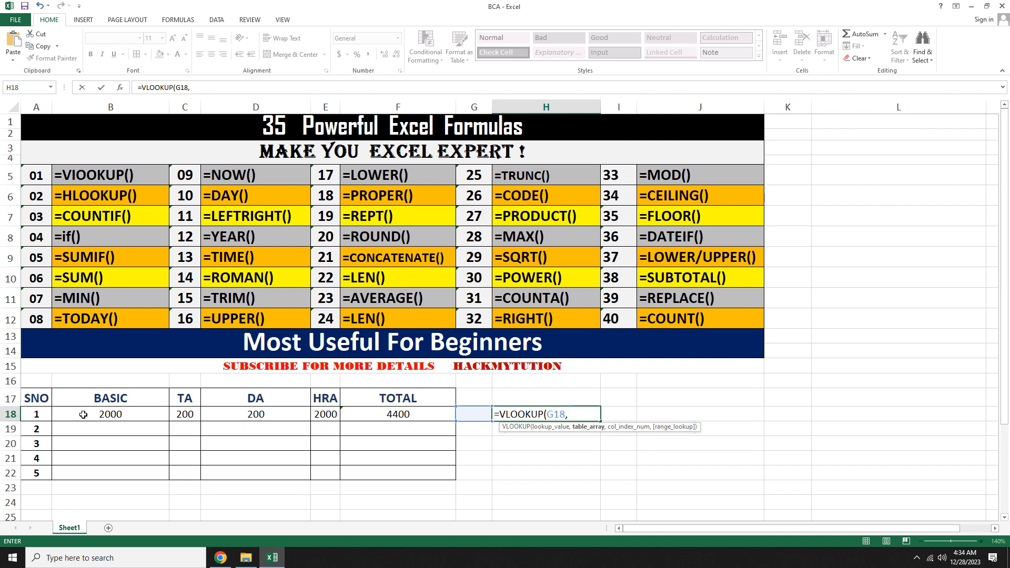
{"action": "left_click_drag", "start_coordinate": [83, 415], "coordinate": [323, 418]}
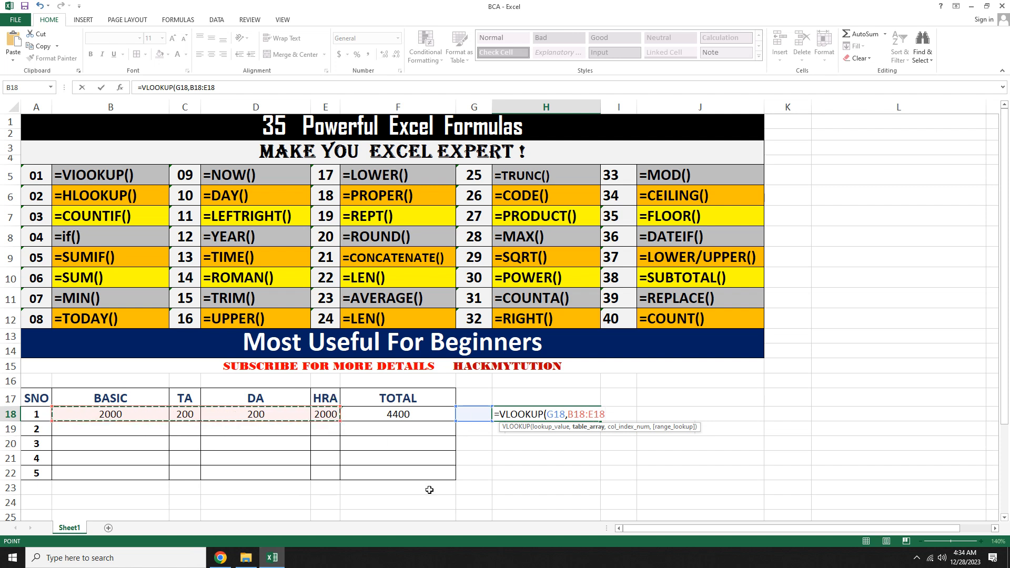
{"action": "type", "text": ","}
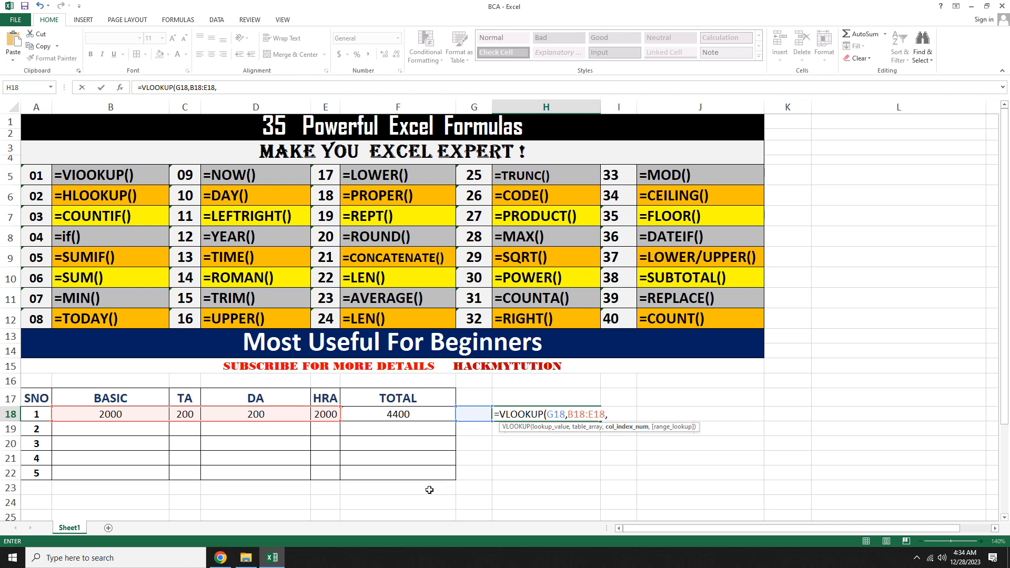
{"action": "key", "text": "BackSpace"}
{"action": "key", "text": "BackSpace"}
{"action": "key", "text": "BackSpace"}
{"action": "key", "text": "BackSpace"}
{"action": "key", "text": "BackSpace"}
{"action": "key", "text": "BackSpace"}
{"action": "key", "text": "BackSpace"}
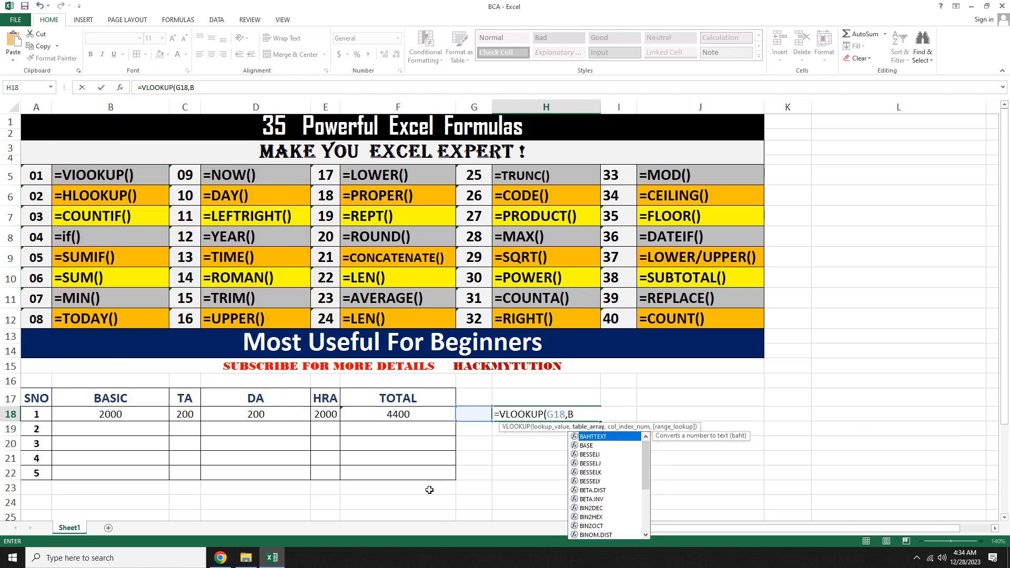
{"action": "key", "text": "BackSpace"}
{"action": "key", "text": "BackSpace"}
{"action": "key", "text": "BackSpace"}
{"action": "key", "text": "BackSpace"}
{"action": "key", "text": "BackSpace"}
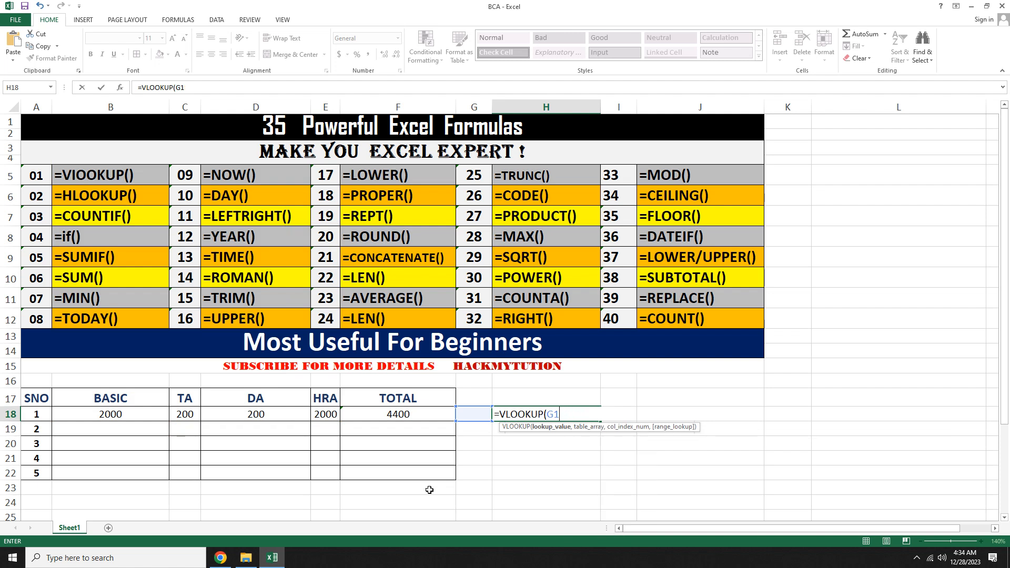
{"action": "left_click", "coordinate": [36, 415]}
{"action": "left_click_drag", "start_coordinate": [37, 414], "coordinate": [53, 414]}
{"action": "left_click_drag", "start_coordinate": [53, 414], "coordinate": [52, 414]}
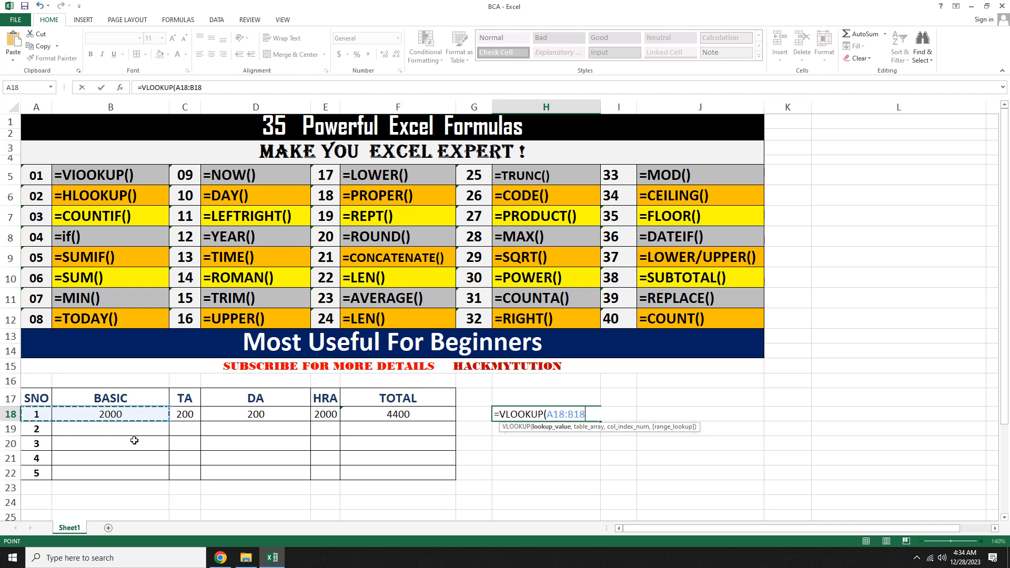
{"action": "key", "text": "BackSpace"}
{"action": "key", "text": "BackSpace"}
{"action": "key", "text": "BackSpace"}
{"action": "key", "text": "BackSpace"}
{"action": "key", "text": "BackSpace"}
{"action": "key", "text": "BackSpace"}
{"action": "key", "text": "BackSpace"}
Step: Complete the formula as =VLOOKUP(G18,A18:B18,2,TRUE) using G18 as lookup value
{"action": "key", "text": "Left"}
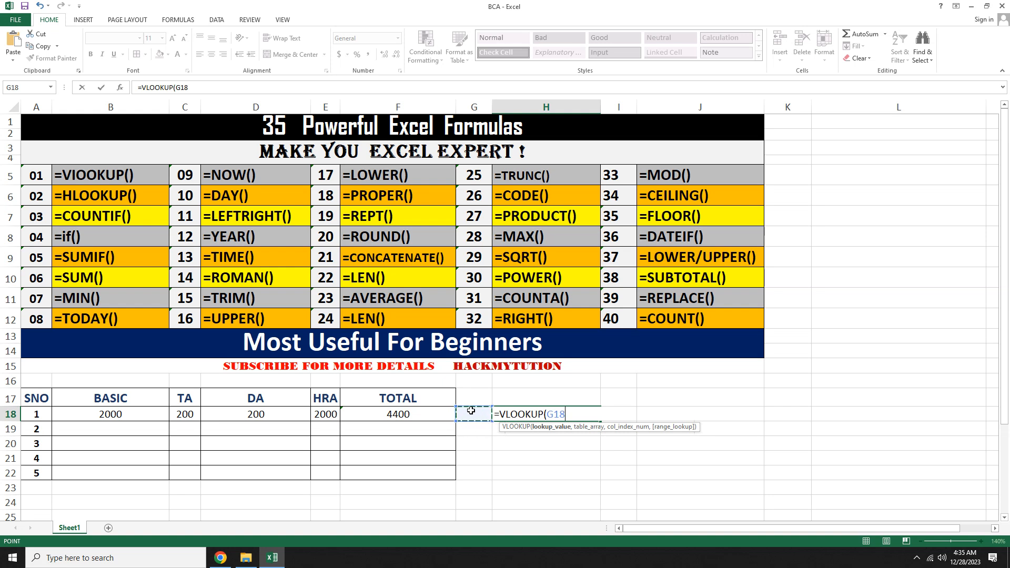
{"action": "type", "text": ","}
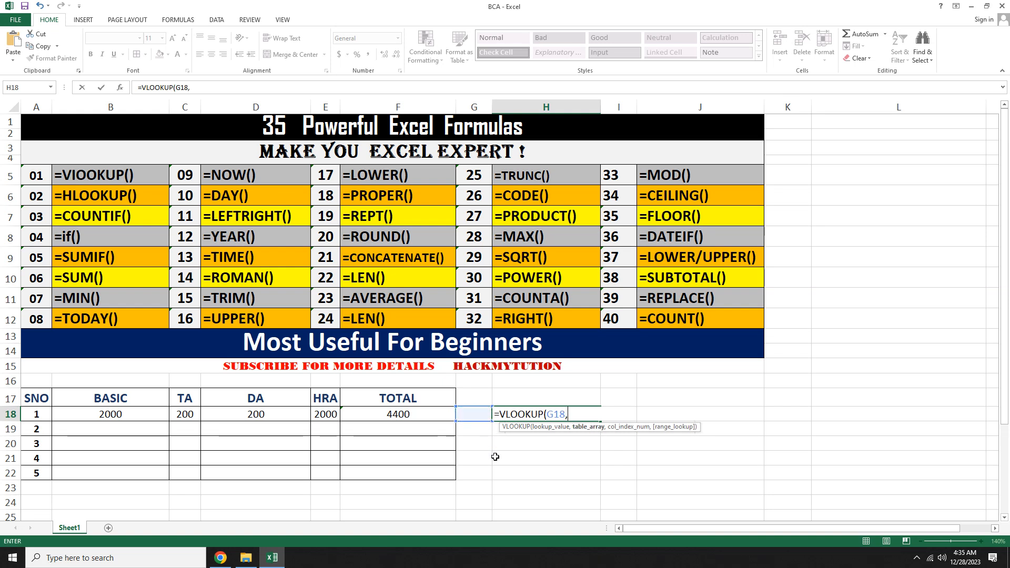
{"action": "left_click_drag", "start_coordinate": [29, 414], "coordinate": [65, 414]}
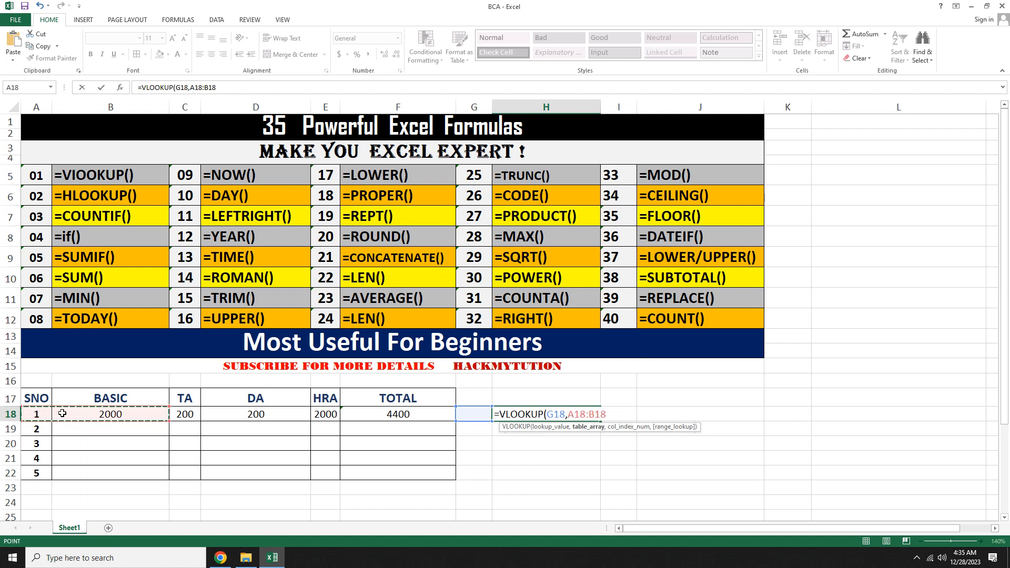
{"action": "type", "text": ","}
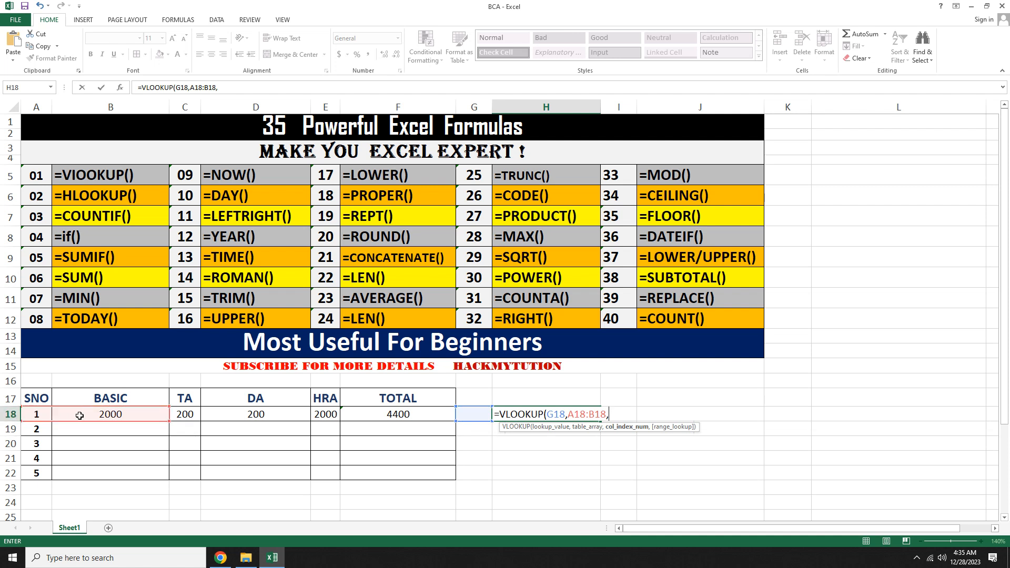
{"action": "type", "text": "2,TRUE"}
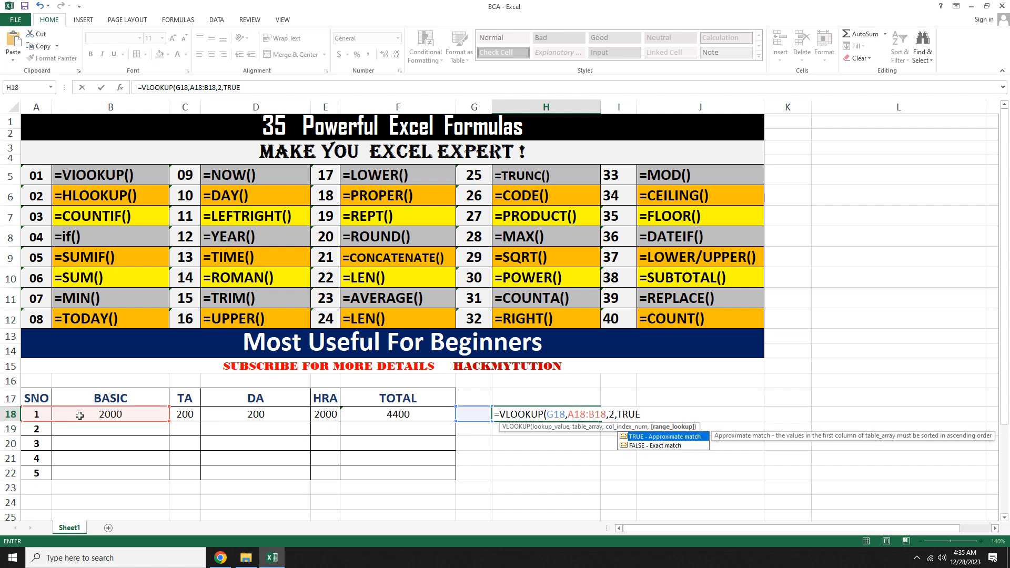
{"action": "type", "text": ")"}
{"action": "key", "text": "Return"}
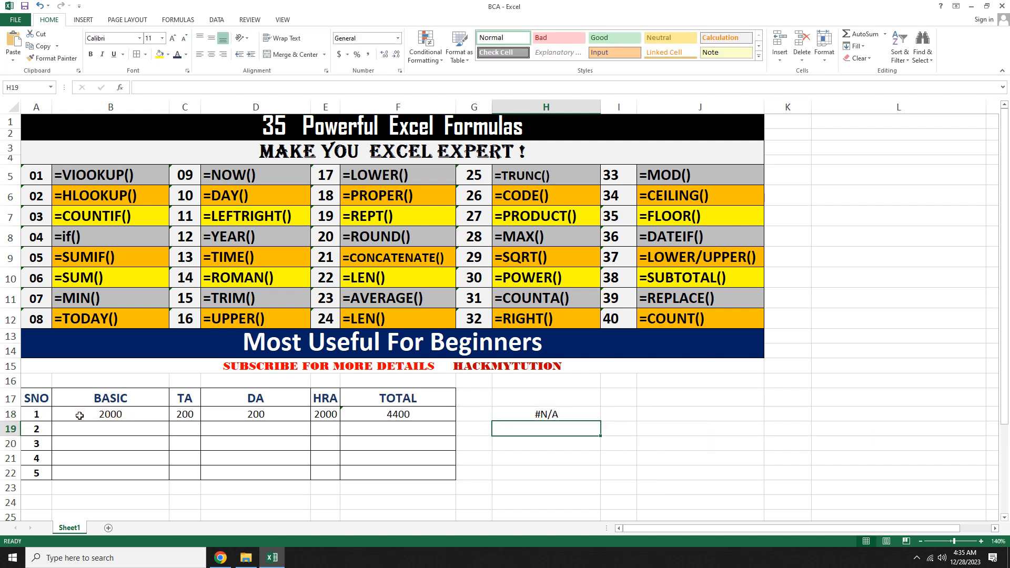
Step: Enter 1 in cell G18 as the lookup value
{"action": "left_click", "coordinate": [471, 417]}
{"action": "type", "text": "1"}
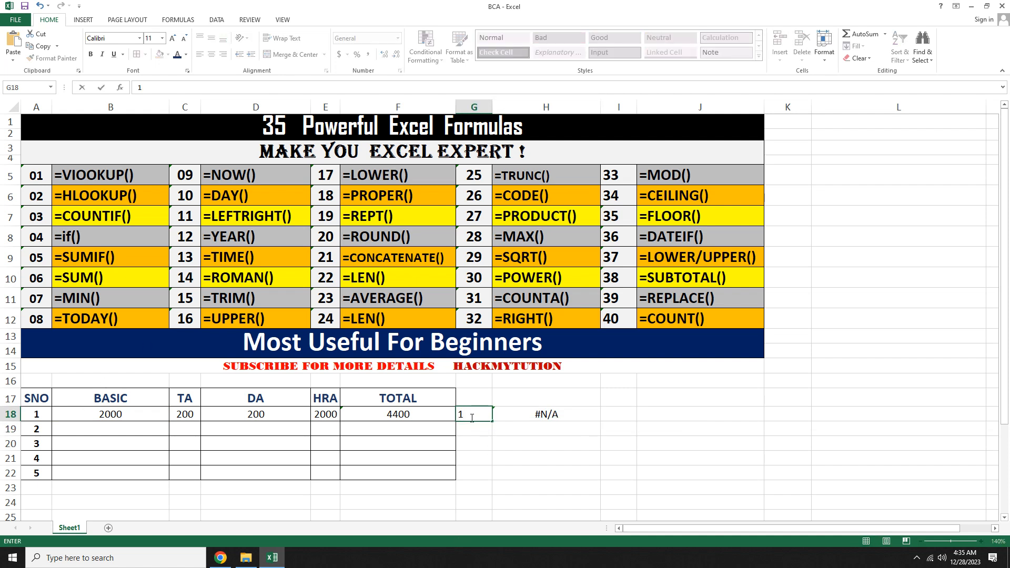
{"action": "key", "text": "Return"}
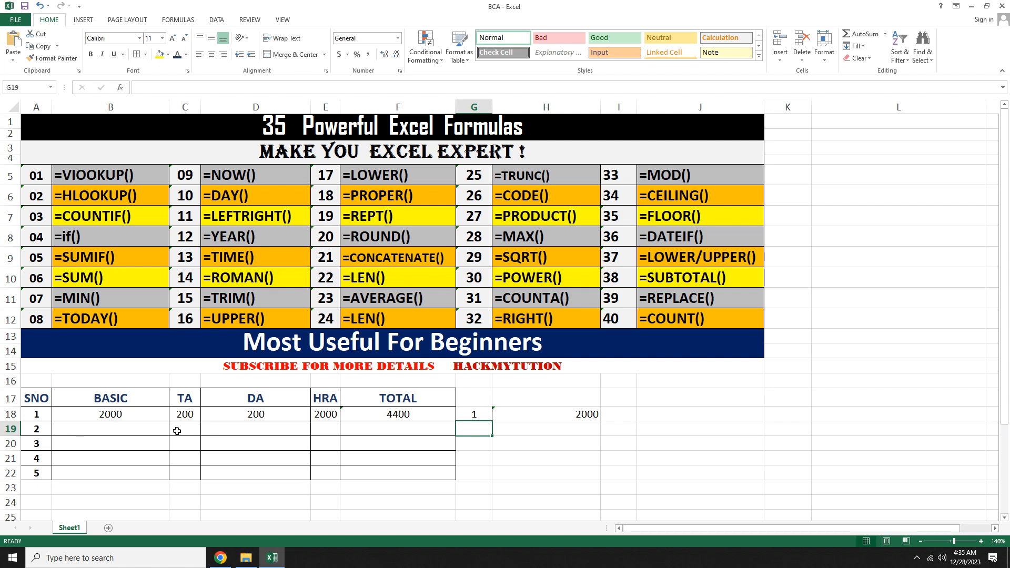
Step: Enter the BASIC values 5000, 1200, 23333 and 2322 in cells B19 through B22
{"action": "left_click", "coordinate": [93, 430]}
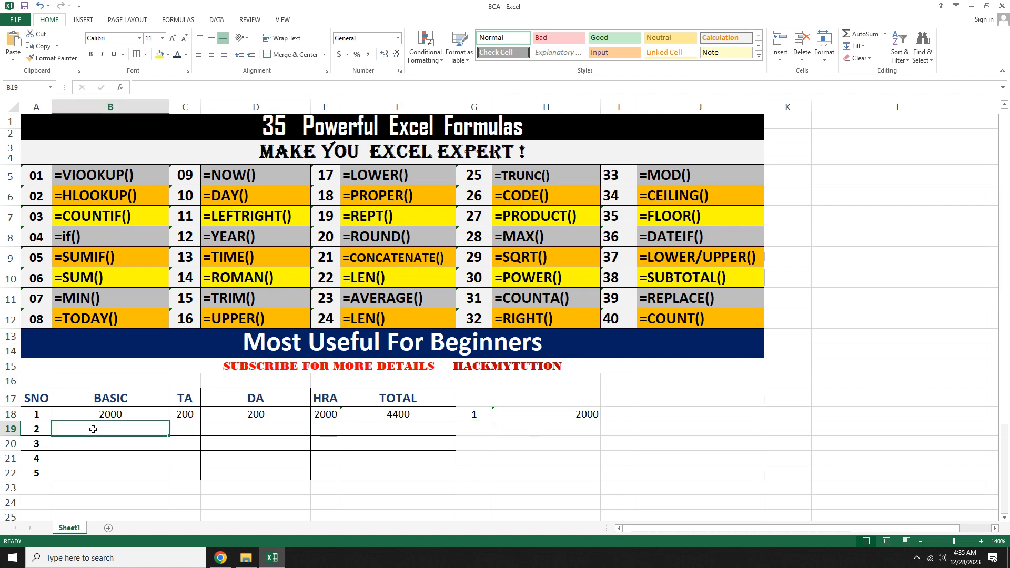
{"action": "type", "text": "5000"}
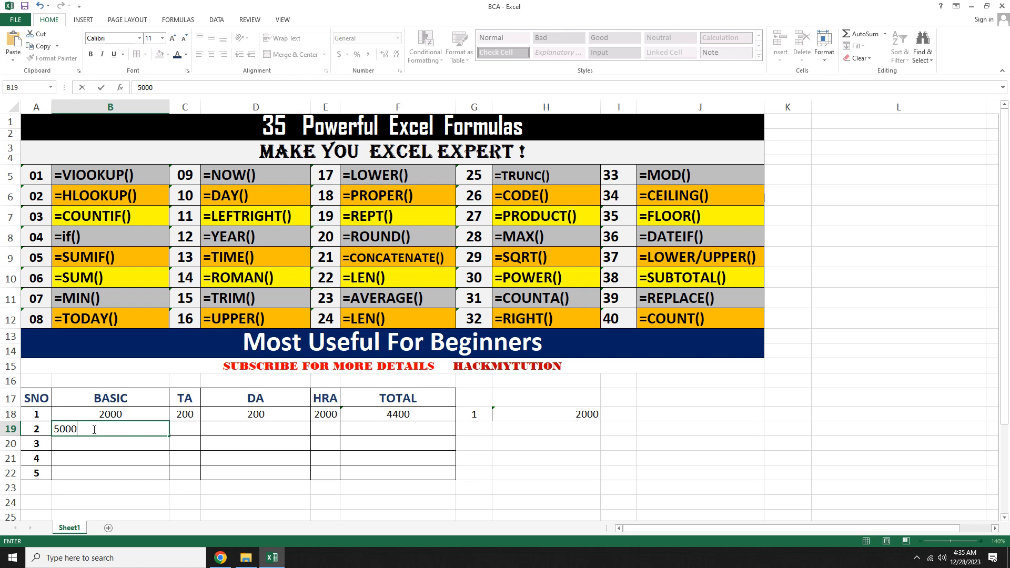
{"action": "key", "text": "Return"}
{"action": "type", "text": "1200"}
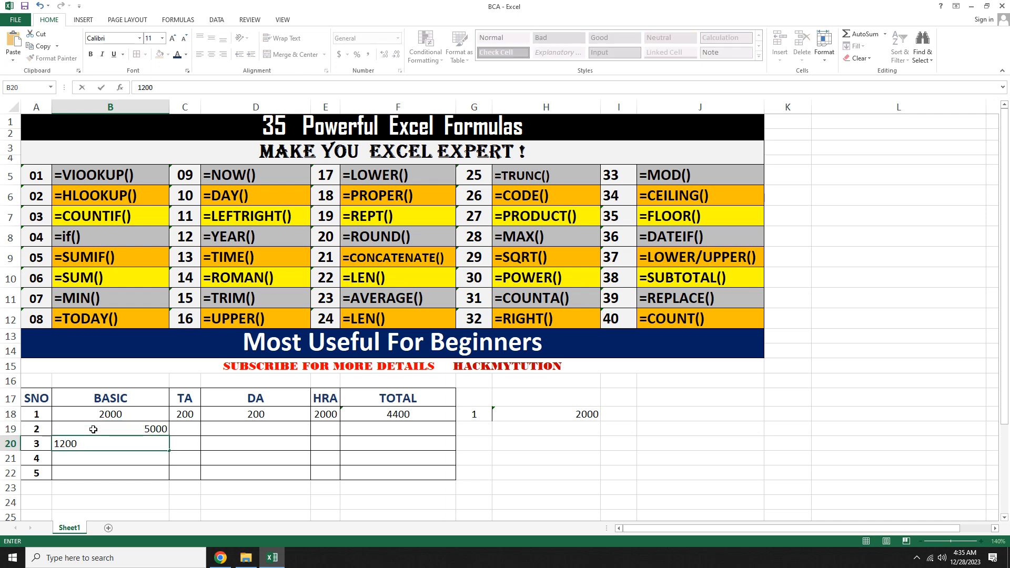
{"action": "key", "text": "Return"}
{"action": "type", "text": "23333"}
{"action": "key", "text": "Return"}
{"action": "type", "text": "2322"}
{"action": "key", "text": "Return"}
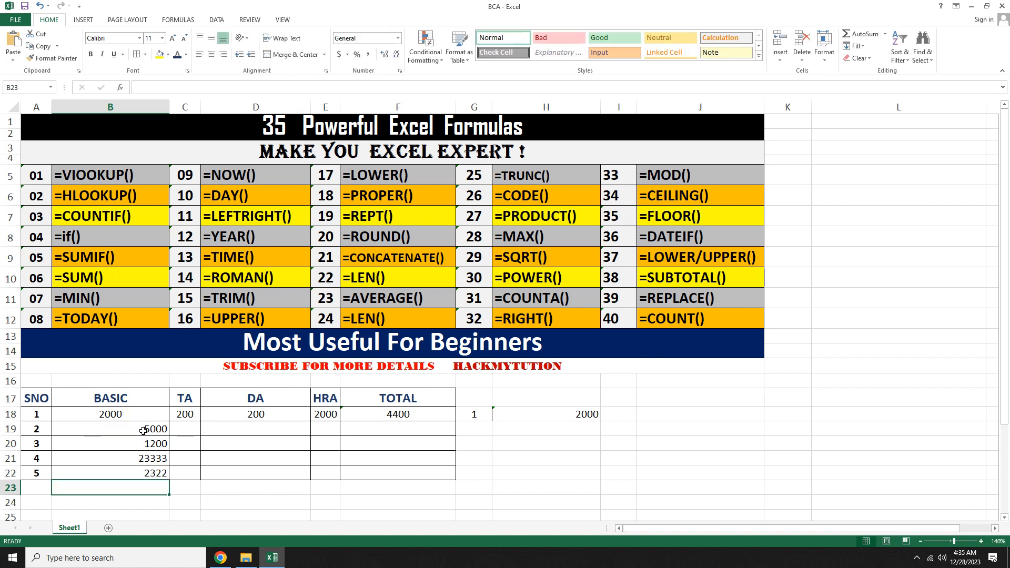
Step: Center-align the new BASIC values in B19:B22
{"action": "left_click_drag", "start_coordinate": [143, 431], "coordinate": [145, 473]}
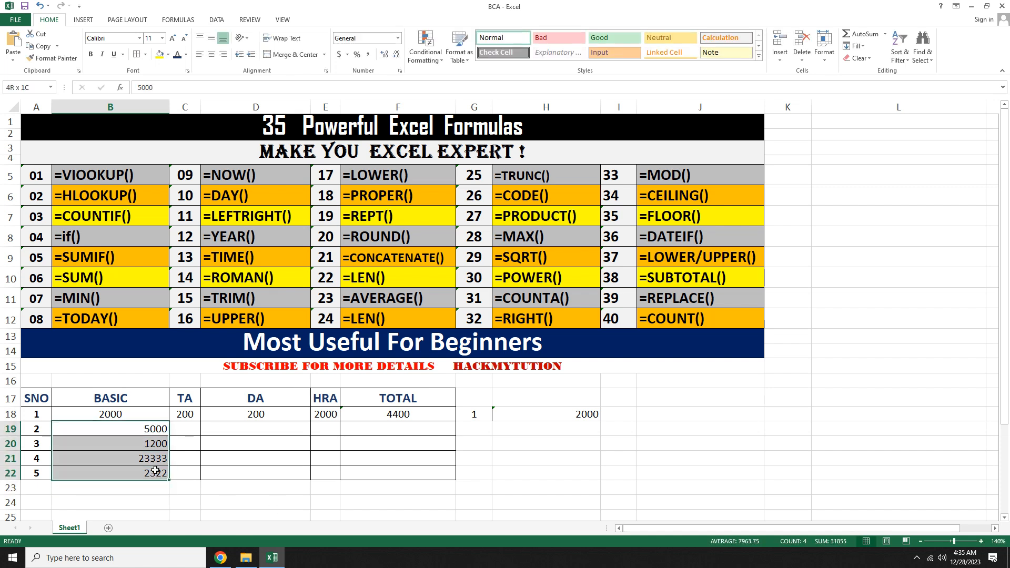
{"action": "left_click", "coordinate": [211, 55]}
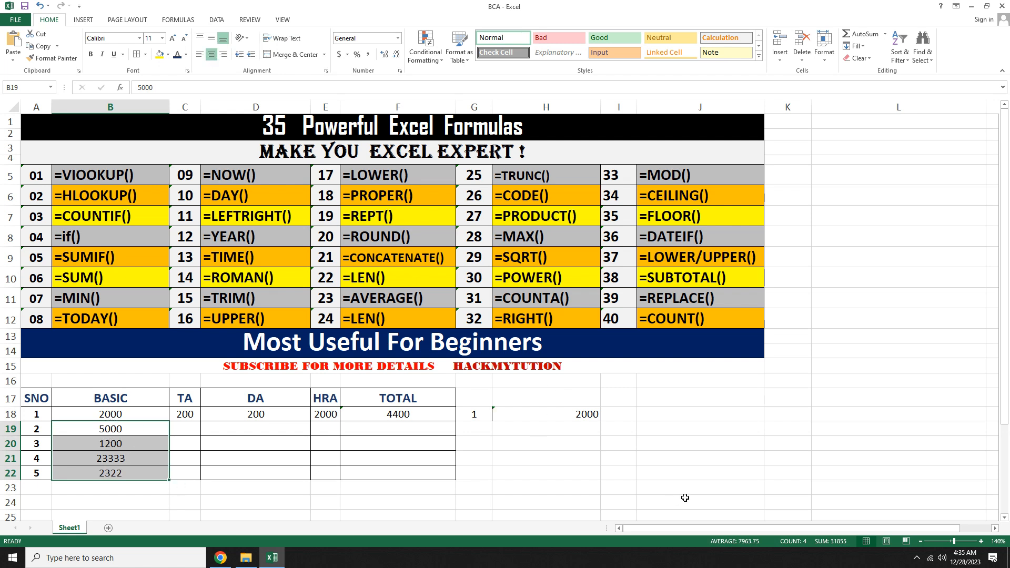
Step: Fill the VLOOKUP formula from H18 down through H22
{"action": "left_click", "coordinate": [543, 431]}
{"action": "left_click", "coordinate": [571, 414]}
{"action": "left_click_drag", "start_coordinate": [603, 422], "coordinate": [555, 474]}
{"action": "left_click", "coordinate": [481, 433]}
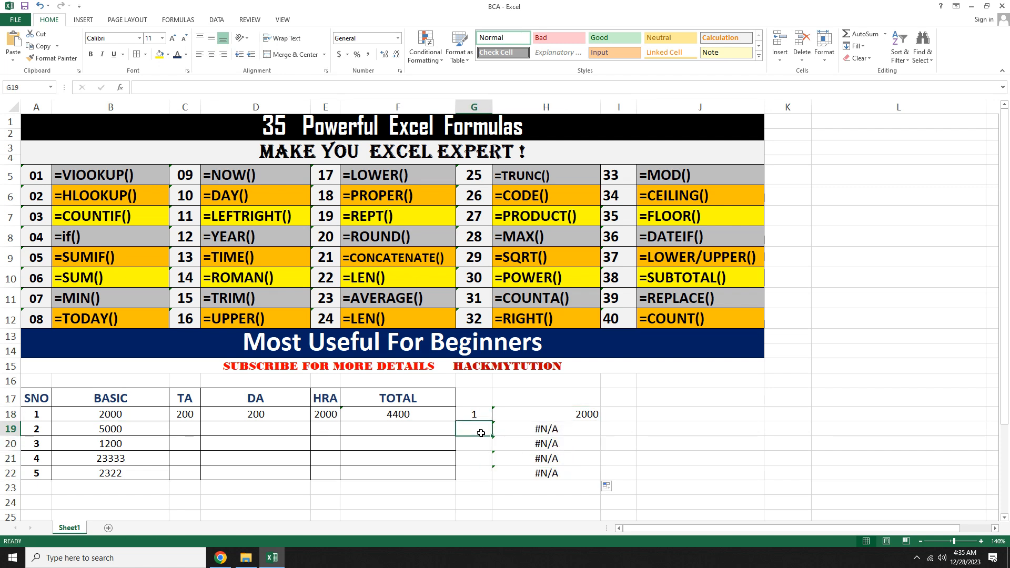
Step: Enter 2 in cell G19 as the lookup value for the copied formula
{"action": "type", "text": "2"}
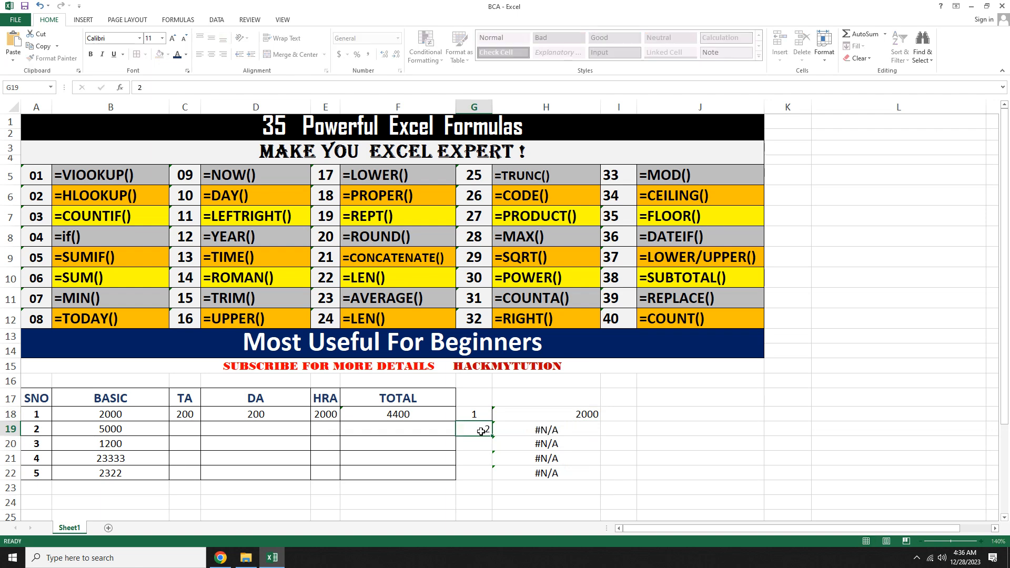
{"action": "key", "text": "Return"}
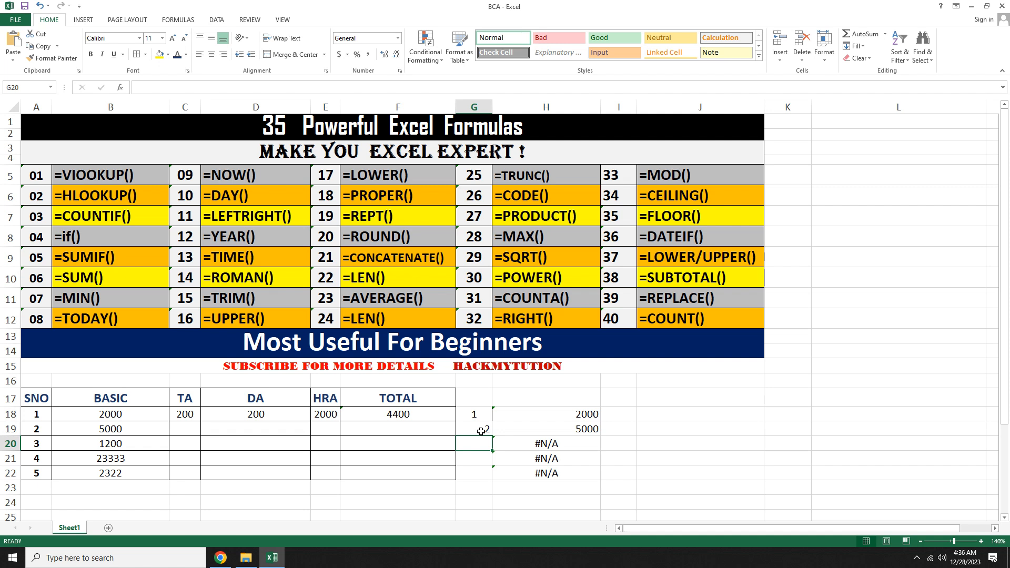
Step: Clear the lookup values and formulas in G18 through H22
{"action": "left_click_drag", "start_coordinate": [489, 414], "coordinate": [573, 488]}
{"action": "key", "text": "Delete"}
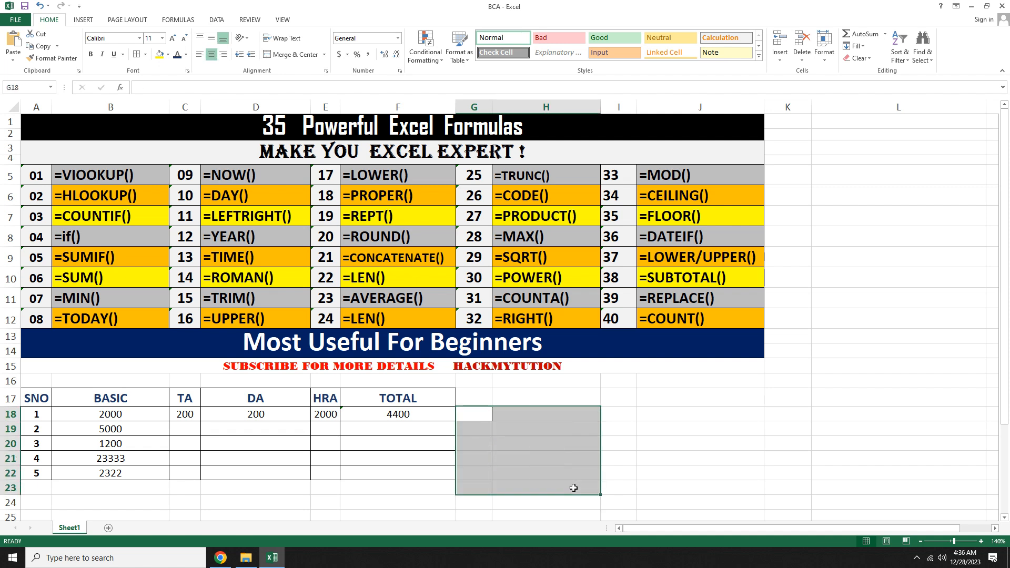
Step: Start an HLOOKUP formula in cell H18 using G18 as the lookup value
{"action": "left_click", "coordinate": [717, 473]}
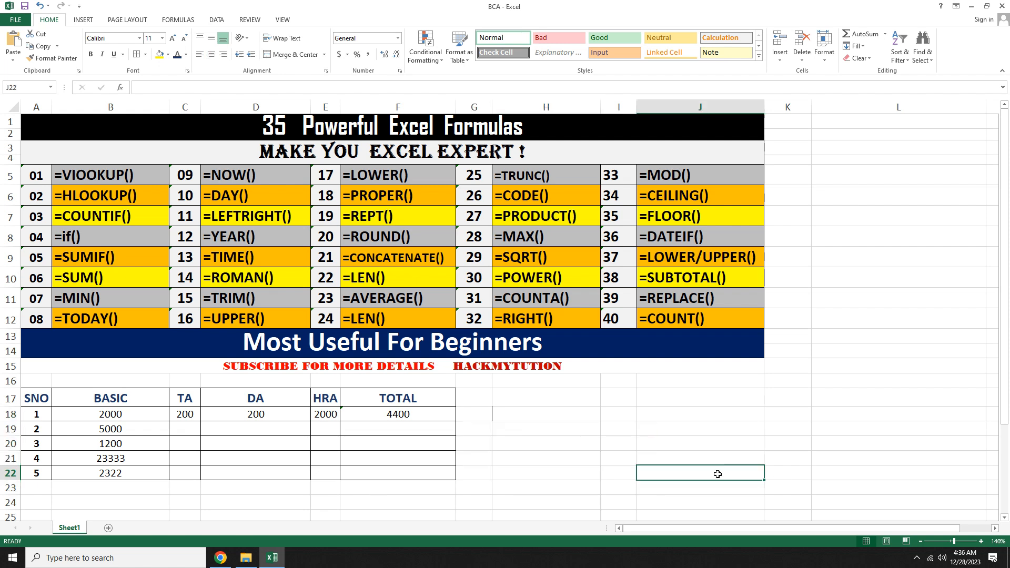
{"action": "left_click", "coordinate": [499, 409]}
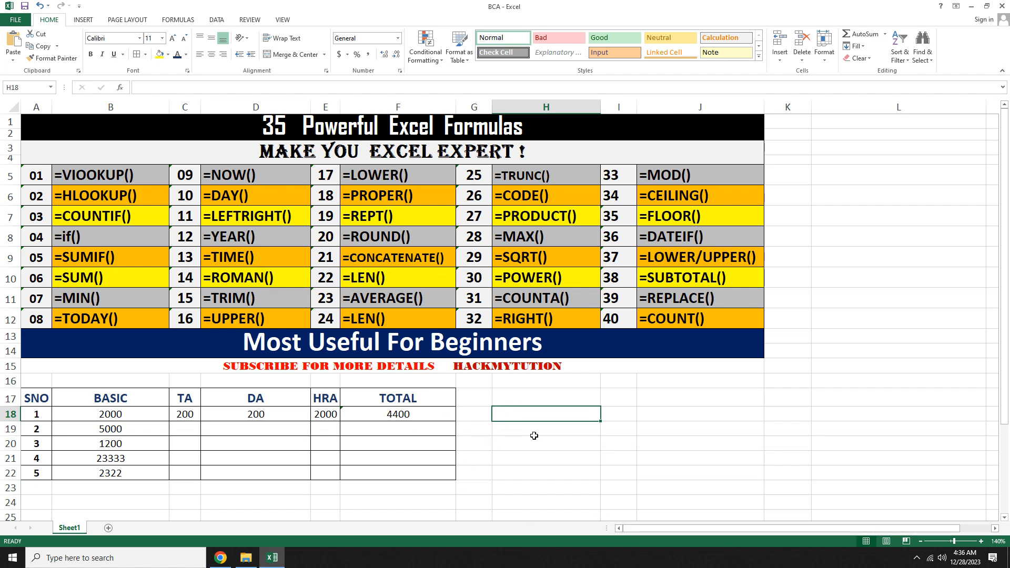
{"action": "type", "text": "=HLOO"}
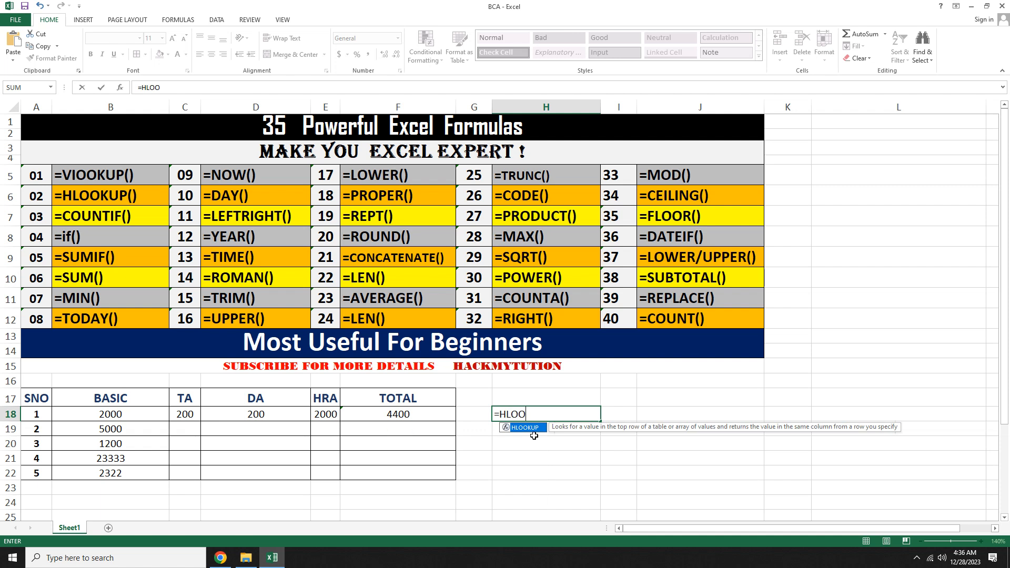
{"action": "type", "text": "KUP("}
{"action": "key", "text": "Left"}
{"action": "type", "text": ","}
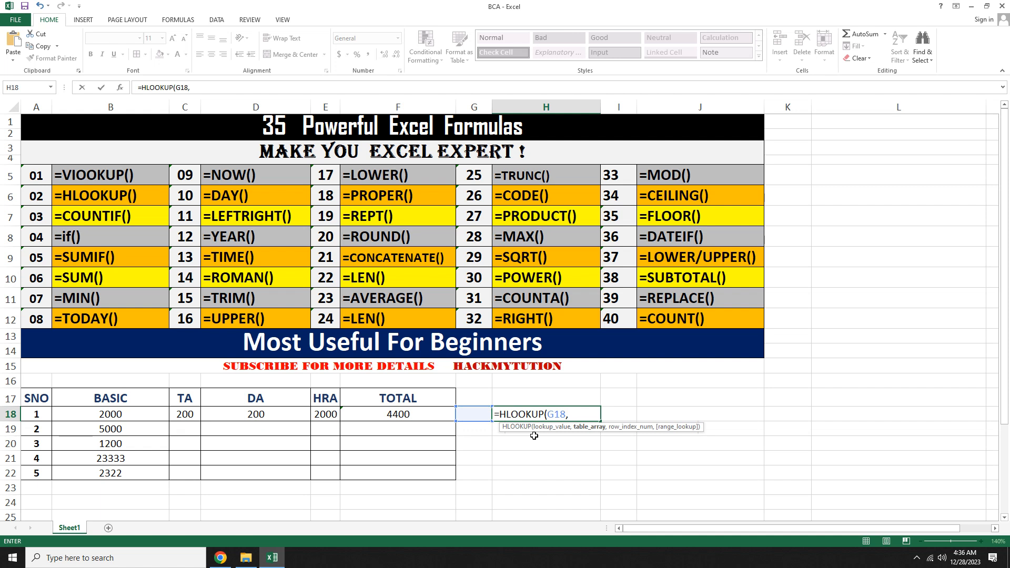
Step: Complete the formula as =HLOOKUP(G18,A17:F18,2,TRUE) with the header and first data row as table
{"action": "left_click", "coordinate": [39, 401]}
{"action": "left_click_drag", "start_coordinate": [40, 401], "coordinate": [398, 408]}
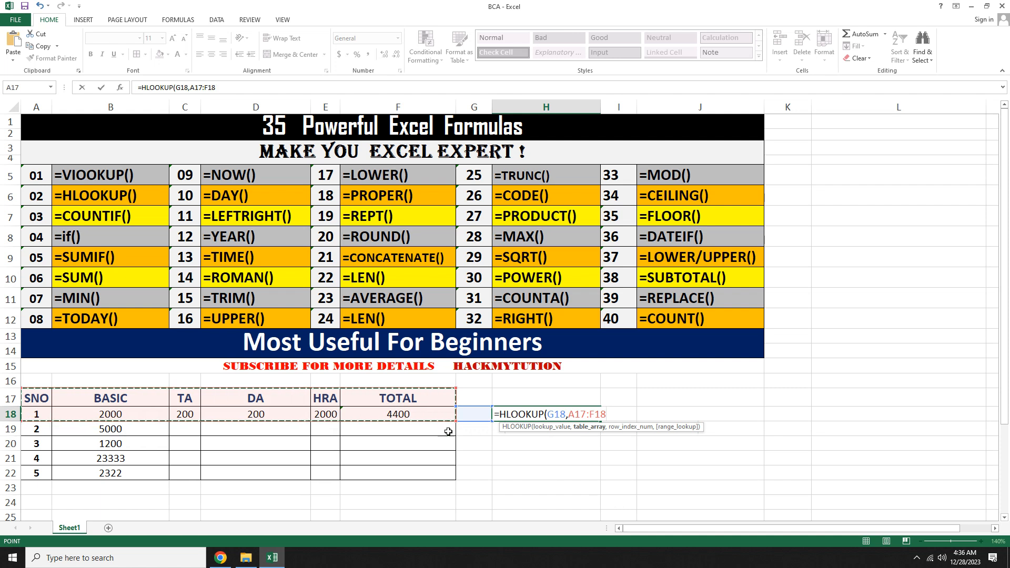
{"action": "type", "text": ",2"}
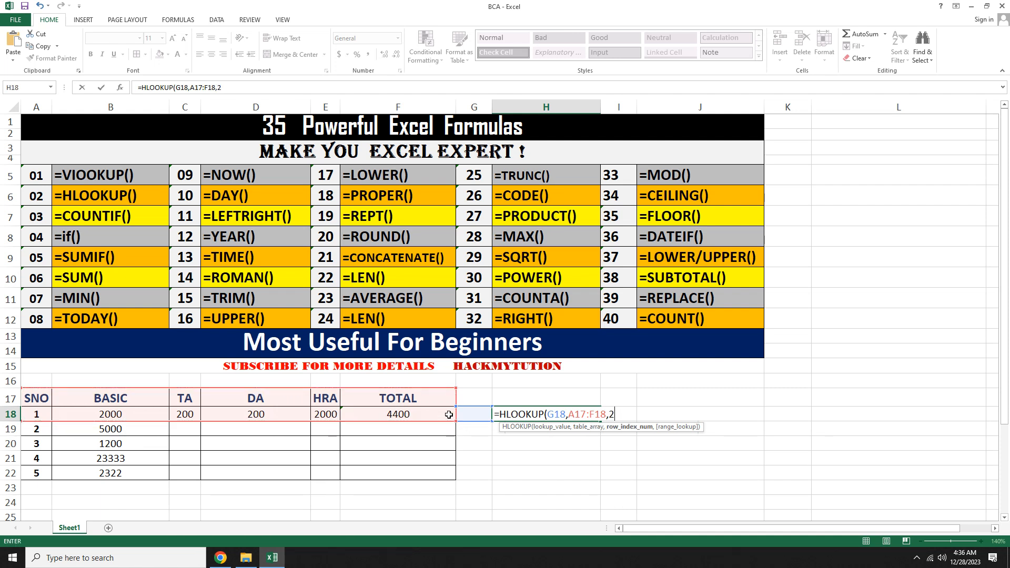
{"action": "type", "text": ",TRUE"}
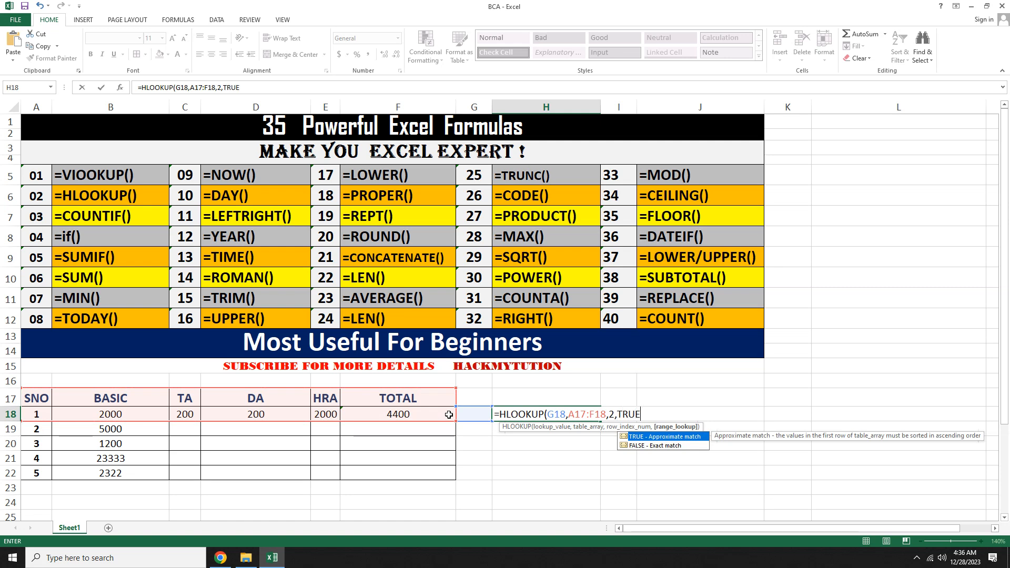
{"action": "type", "text": ")"}
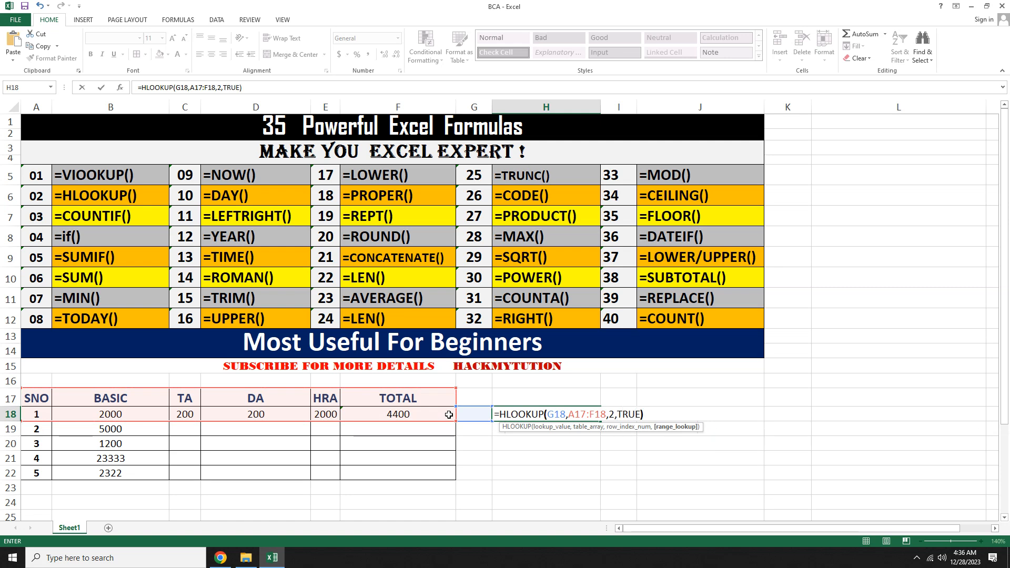
{"action": "key", "text": "Return"}
Step: Enter TA in cell G18 as the HLOOKUP lookup value
{"action": "key", "text": "Up"}
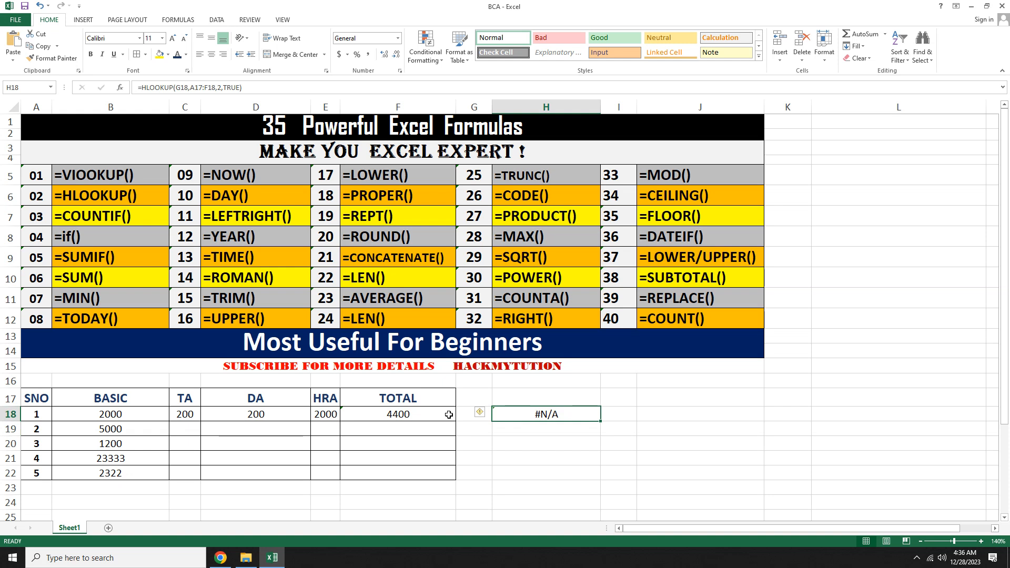
{"action": "key", "text": "Left"}
{"action": "type", "text": "TA"}
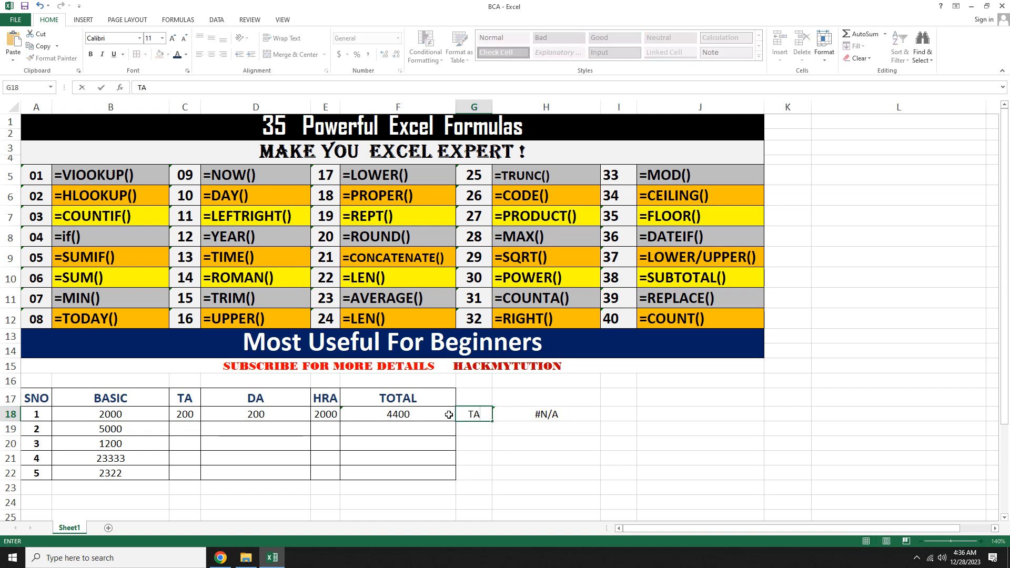
{"action": "key", "text": "Return"}
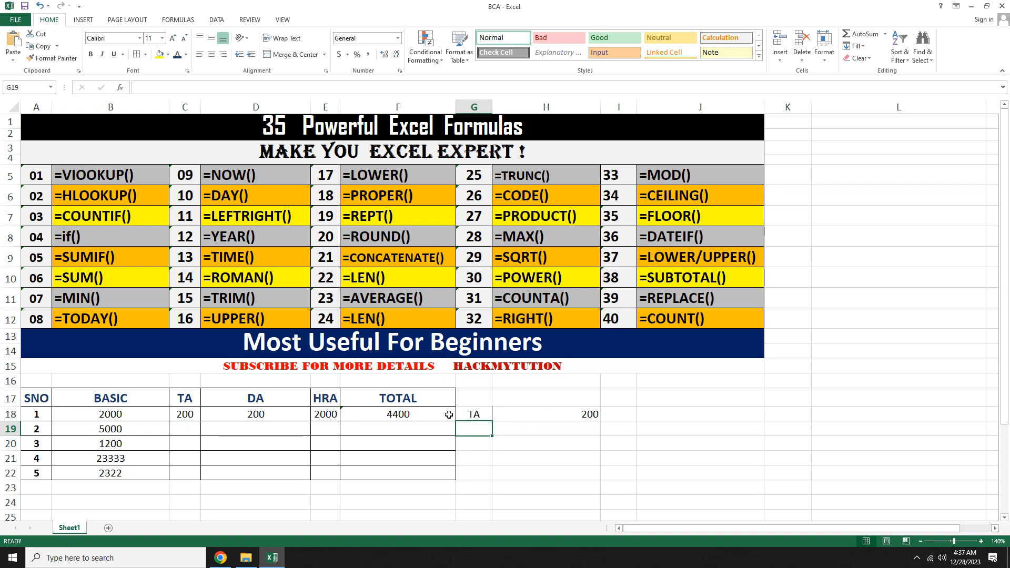
Step: Replace the lookup value in G18 with DA
{"action": "key", "text": "Up"}
{"action": "type", "text": "DA"}
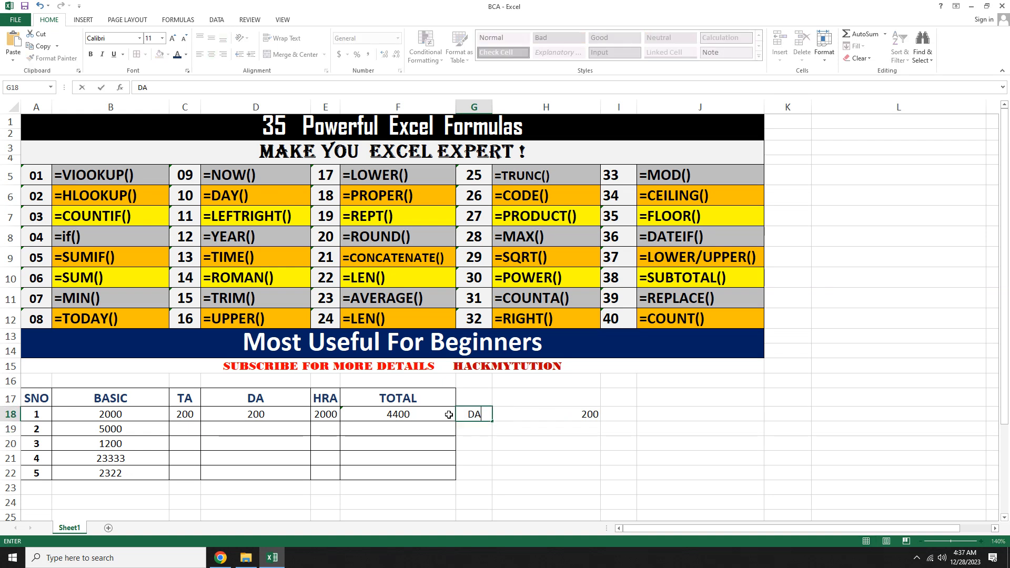
{"action": "key", "text": "Return"}
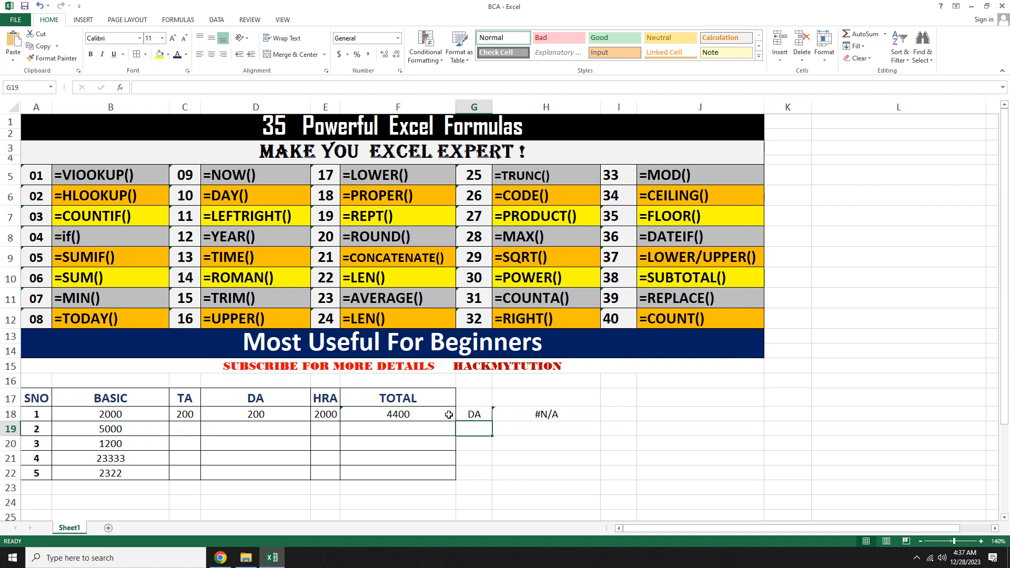
Step: Replace the lookup value in G18 with SNO
{"action": "key", "text": "Up"}
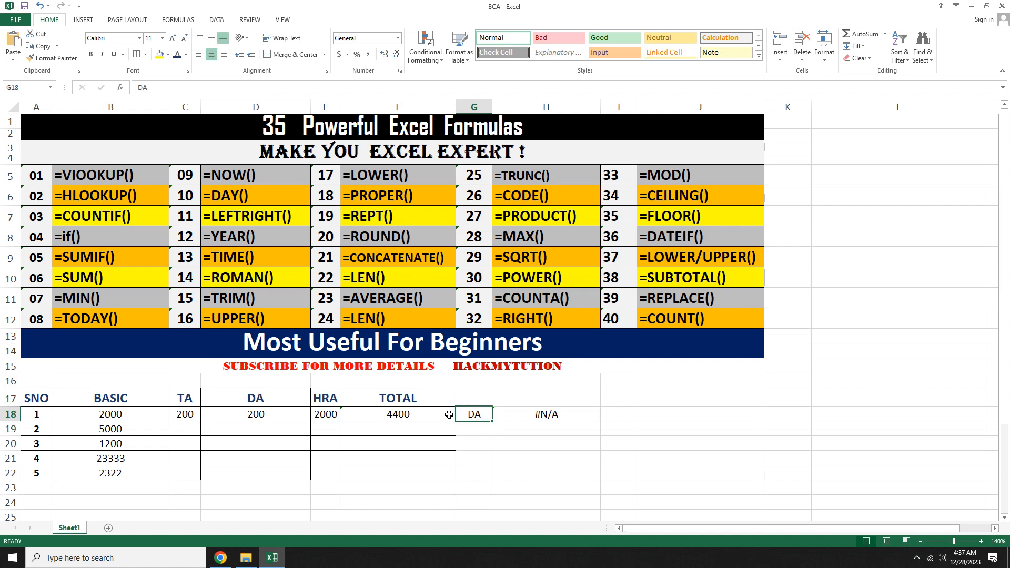
{"action": "type", "text": "SNO"}
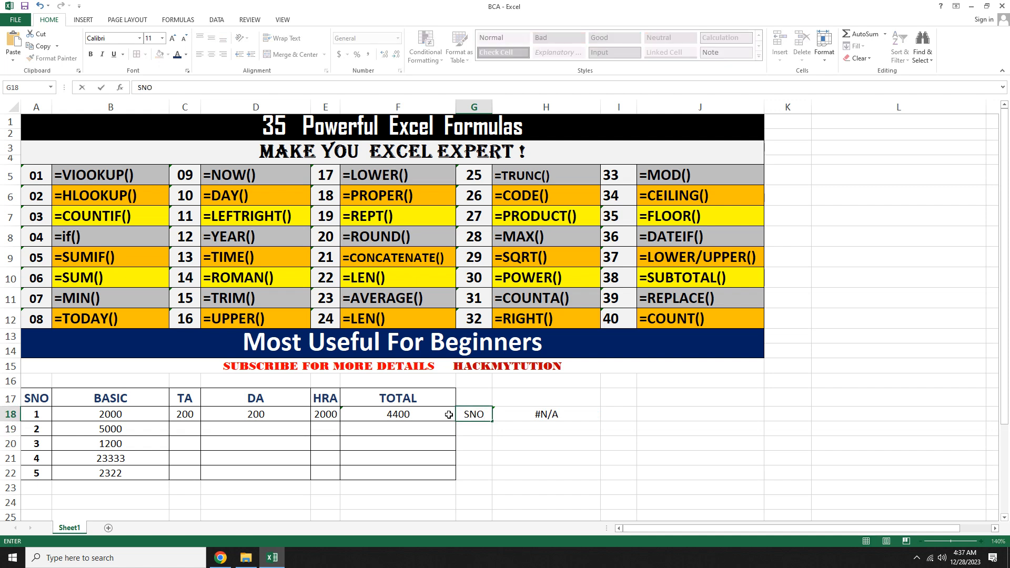
{"action": "key", "text": "Return"}
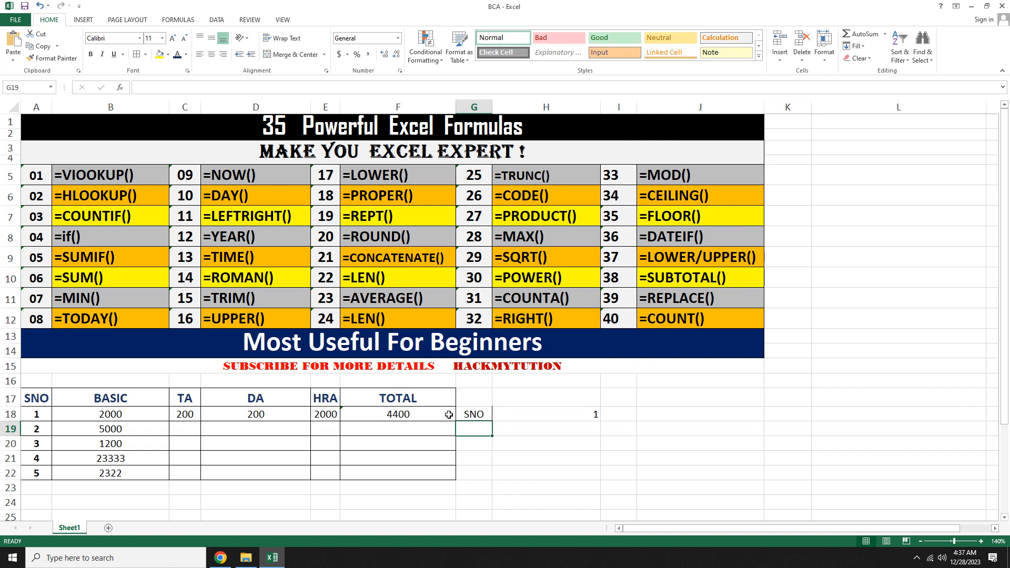
Step: Inspect the HLOOKUP formula in H18, highlighting its lookup value and table array arguments
{"action": "key", "text": "Up"}
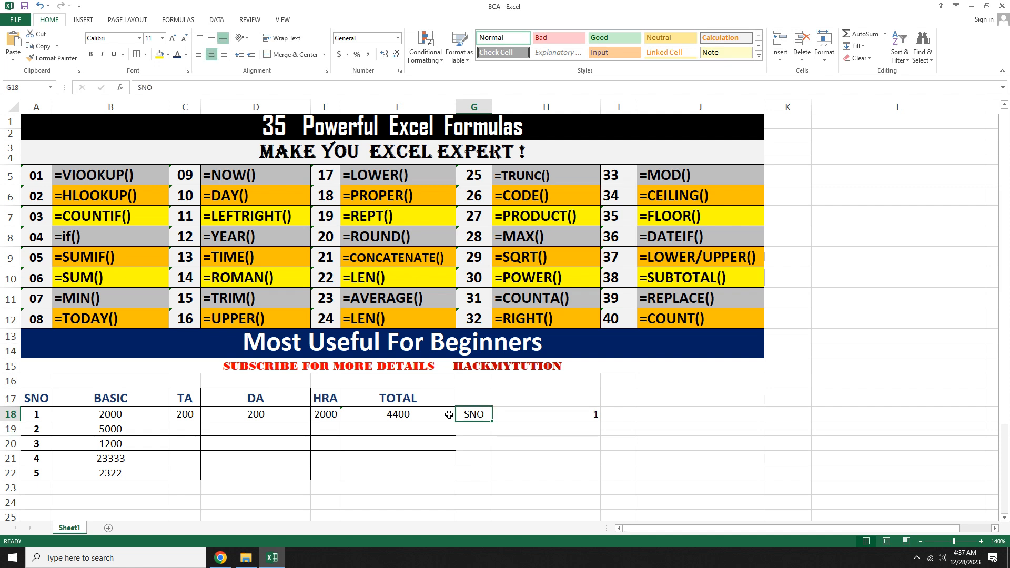
{"action": "key", "text": "Right"}
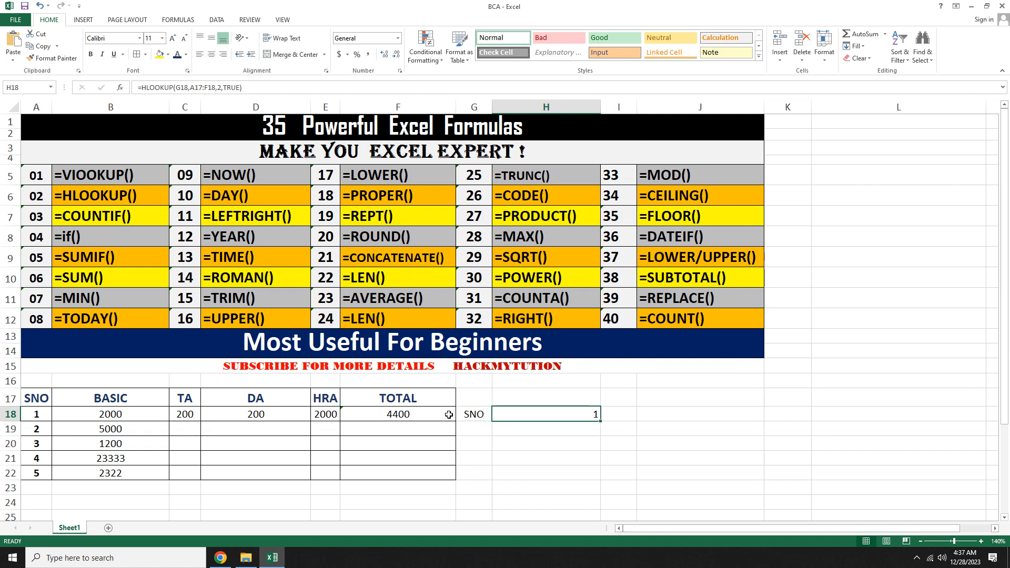
{"action": "key", "text": "F2"}
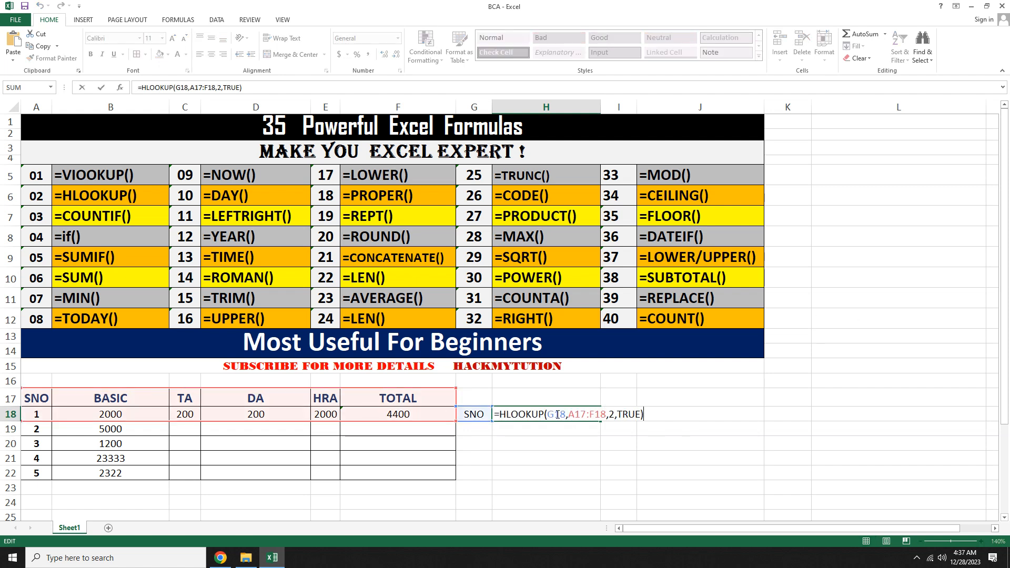
{"action": "left_click_drag", "start_coordinate": [566, 414], "coordinate": [547, 414]}
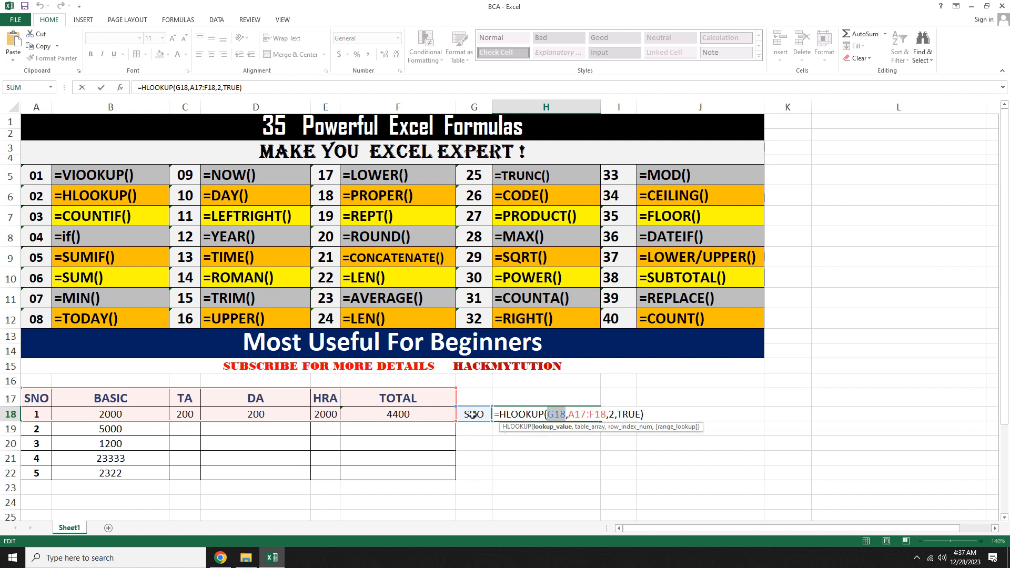
{"action": "left_click_drag", "start_coordinate": [569, 414], "coordinate": [590, 415]}
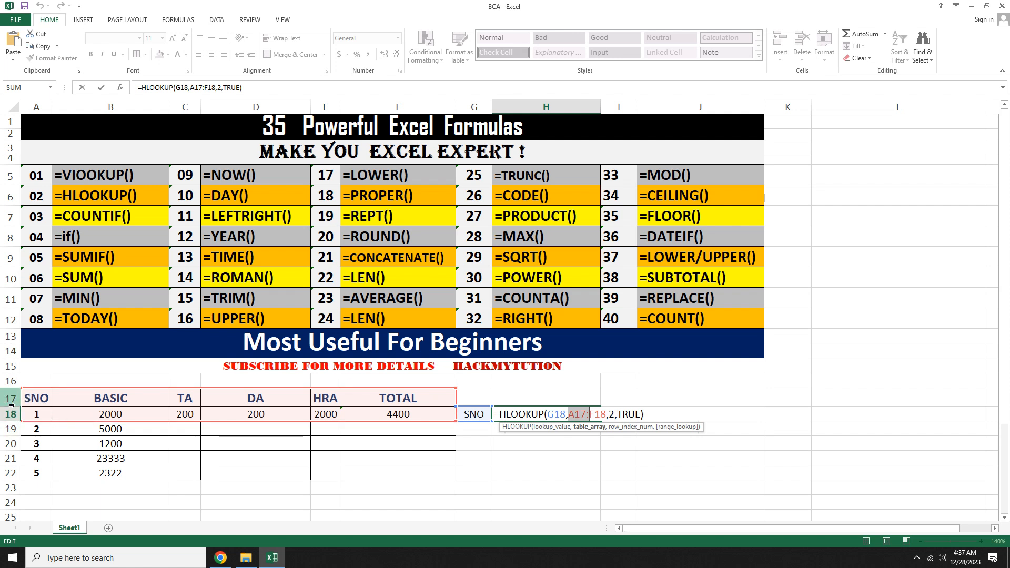
{"action": "left_click", "coordinate": [619, 415]}
{"action": "key", "text": "Return"}
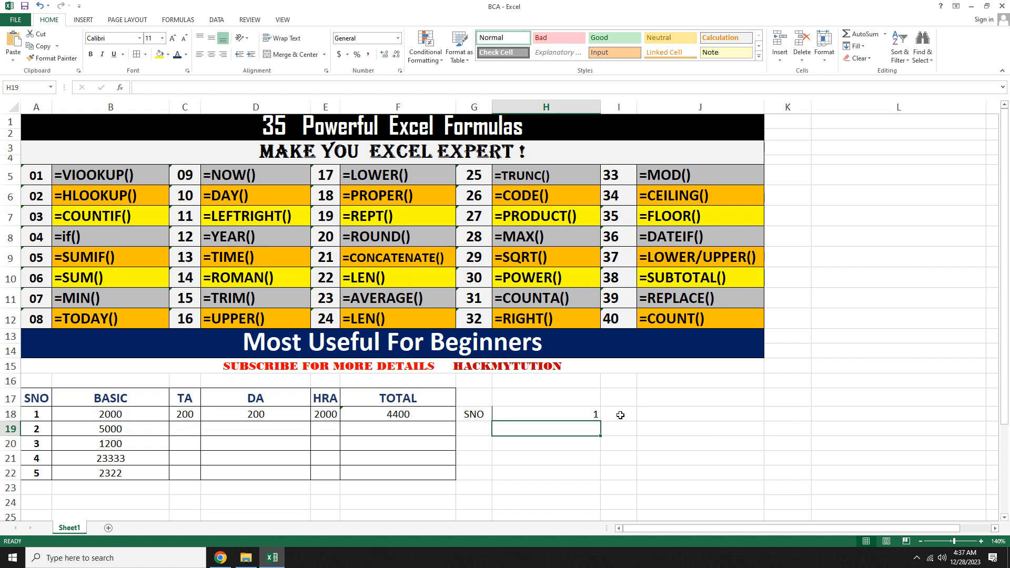
Step: Clear the HLOOKUP demo cells G18 and H18
{"action": "left_click_drag", "start_coordinate": [482, 415], "coordinate": [542, 415]}
{"action": "key", "text": "Delete"}
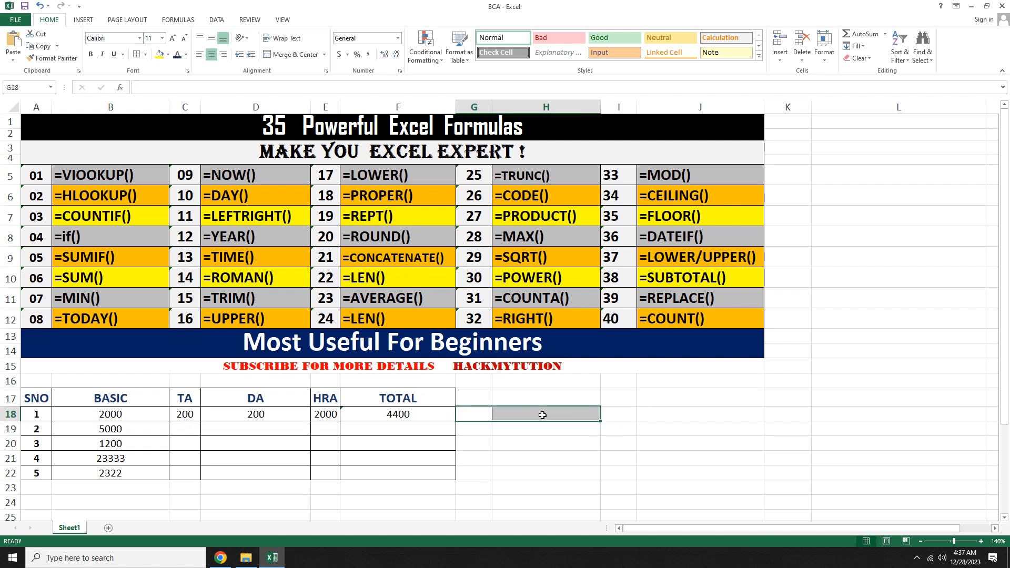
{"action": "left_click", "coordinate": [538, 428]}
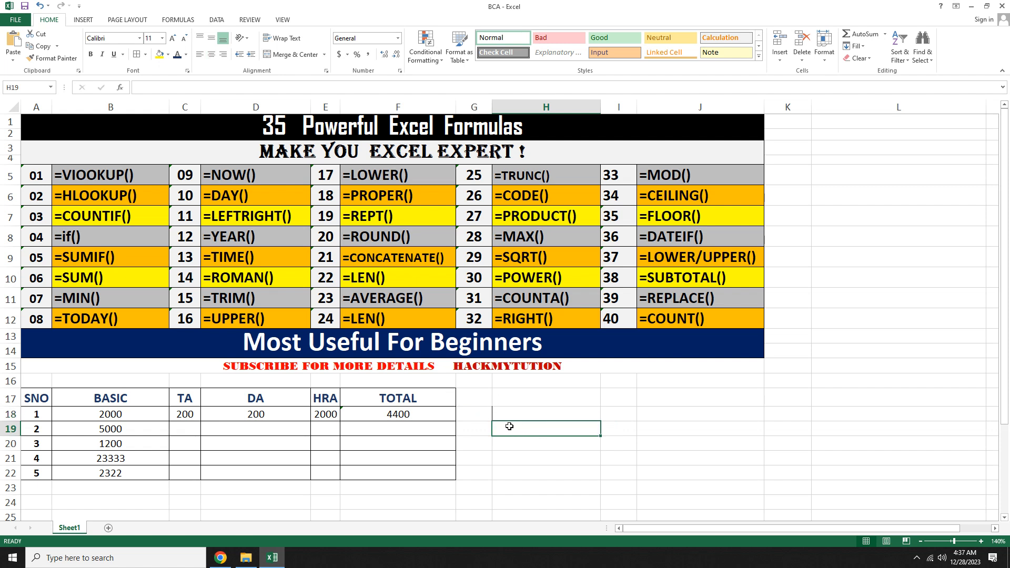
{"action": "left_click", "coordinate": [508, 414]}
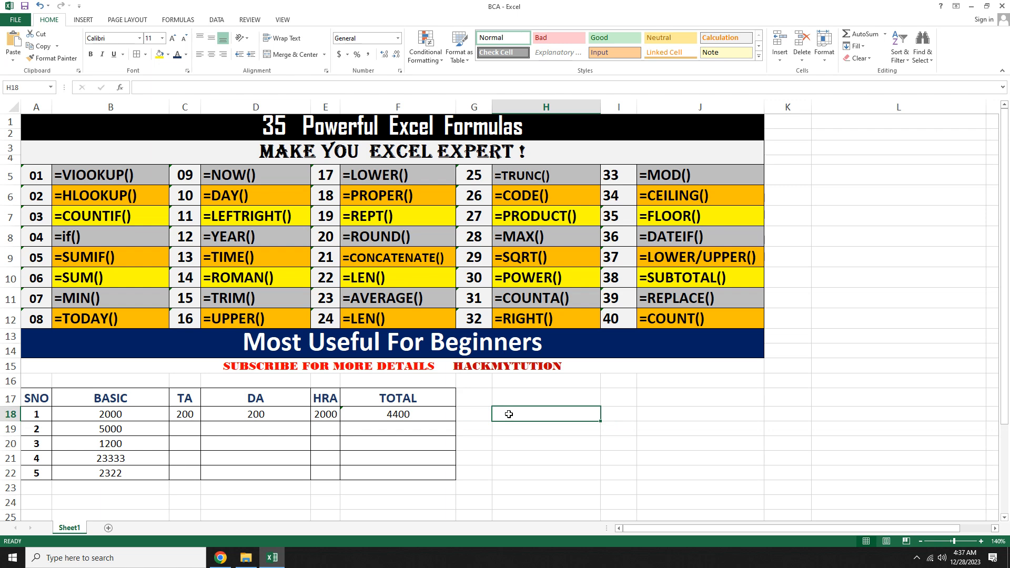
Step: Enter a COUNTIF formula in H18 over the range B18:F18 with empty quotes as the criteria
{"action": "type", "text": "=COUN"}
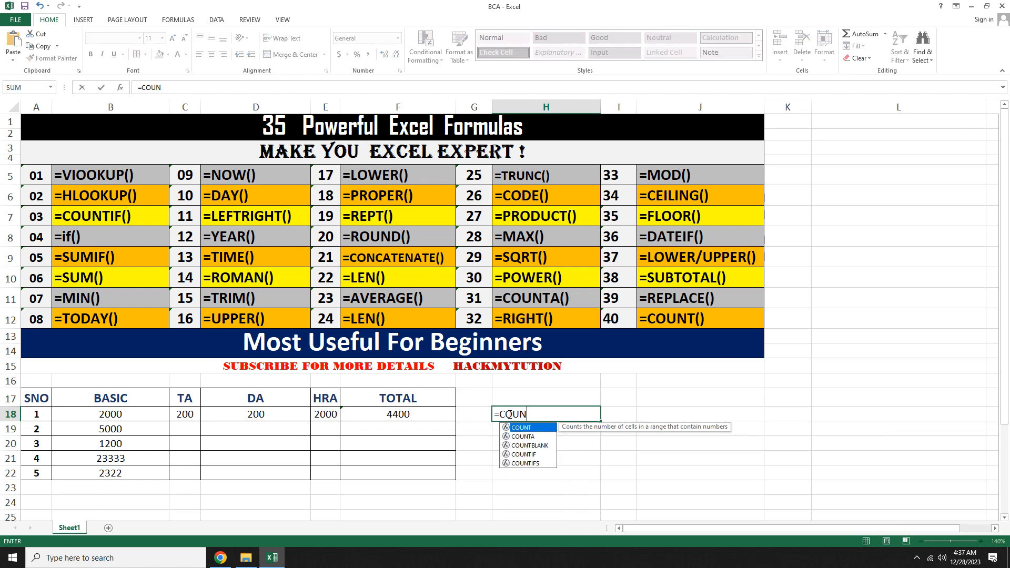
{"action": "type", "text": "TIF"}
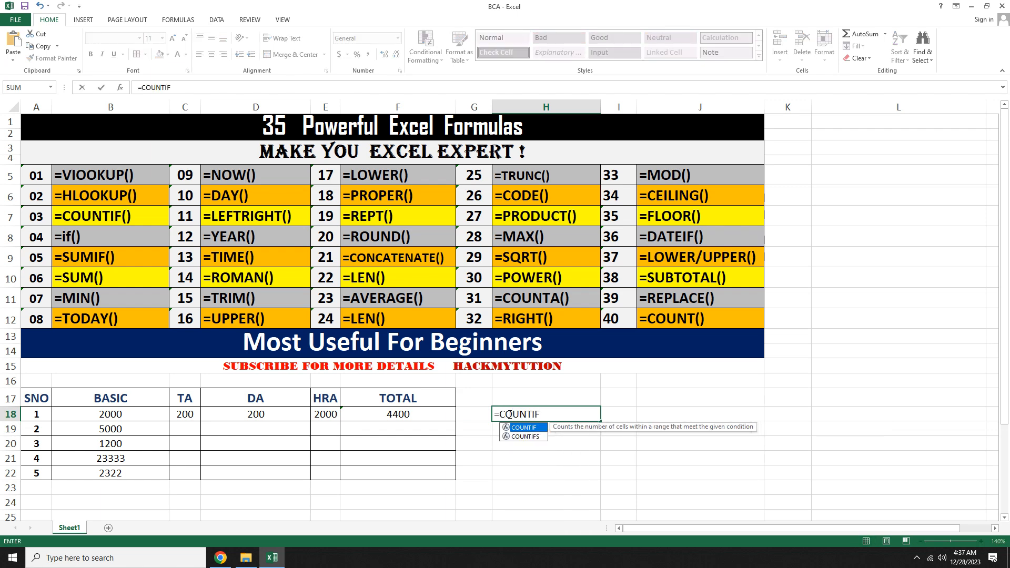
{"action": "type", "text": "("}
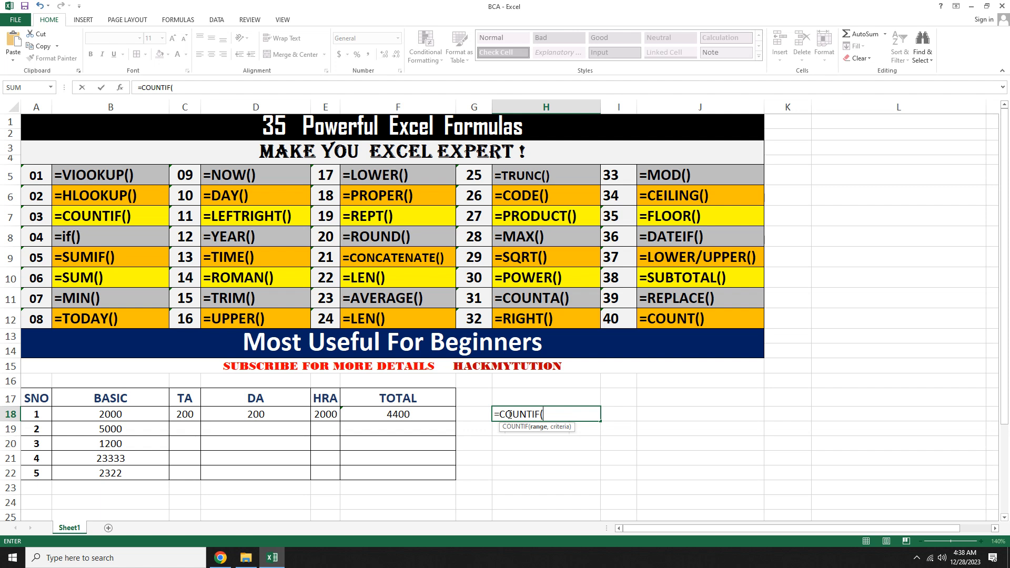
{"action": "left_click", "coordinate": [99, 417]}
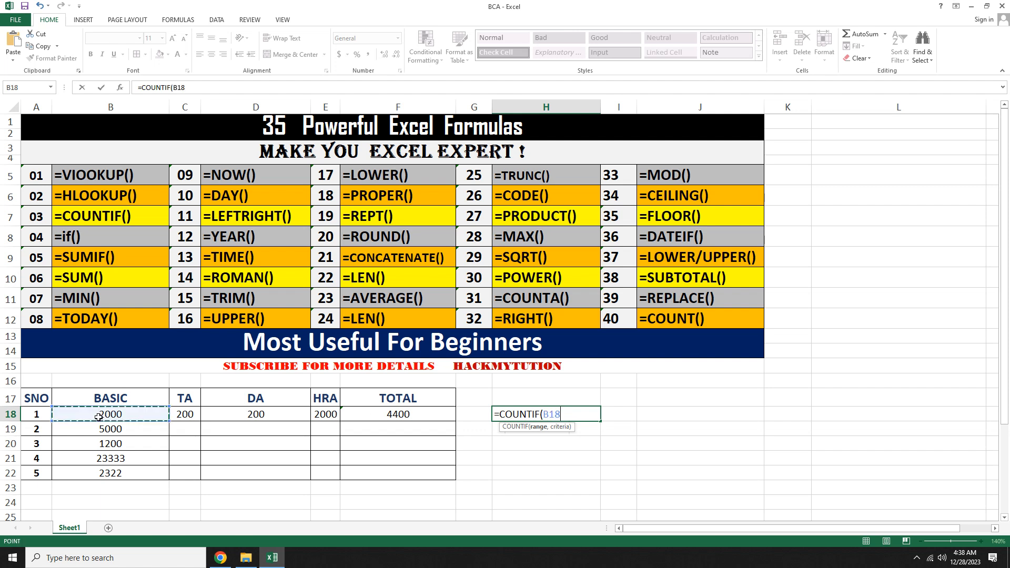
{"action": "left_click_drag", "start_coordinate": [99, 417], "coordinate": [384, 422]}
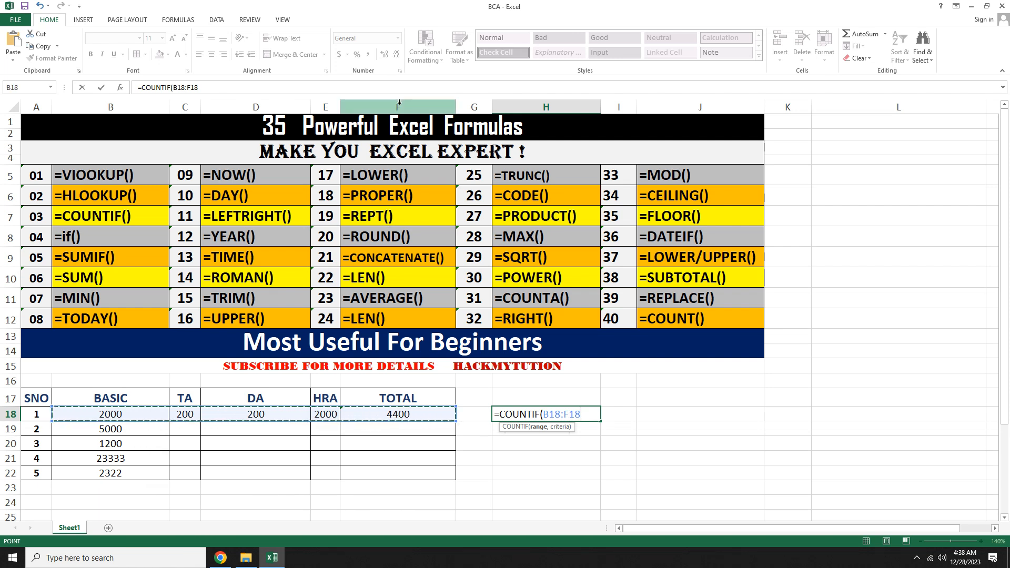
{"action": "type", "text": ","}
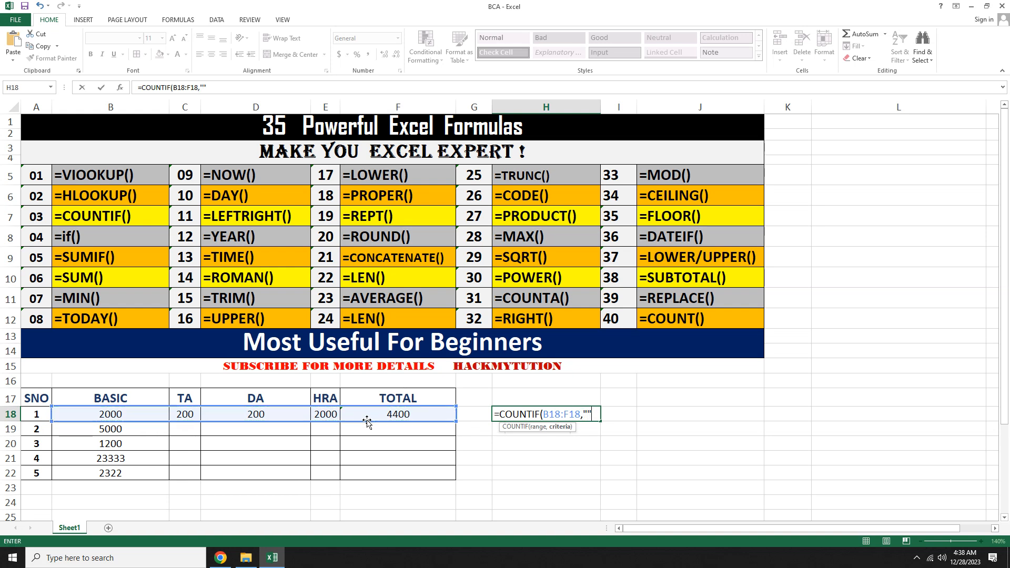
{"action": "key", "text": "Return"}
{"action": "key", "text": "Up"}
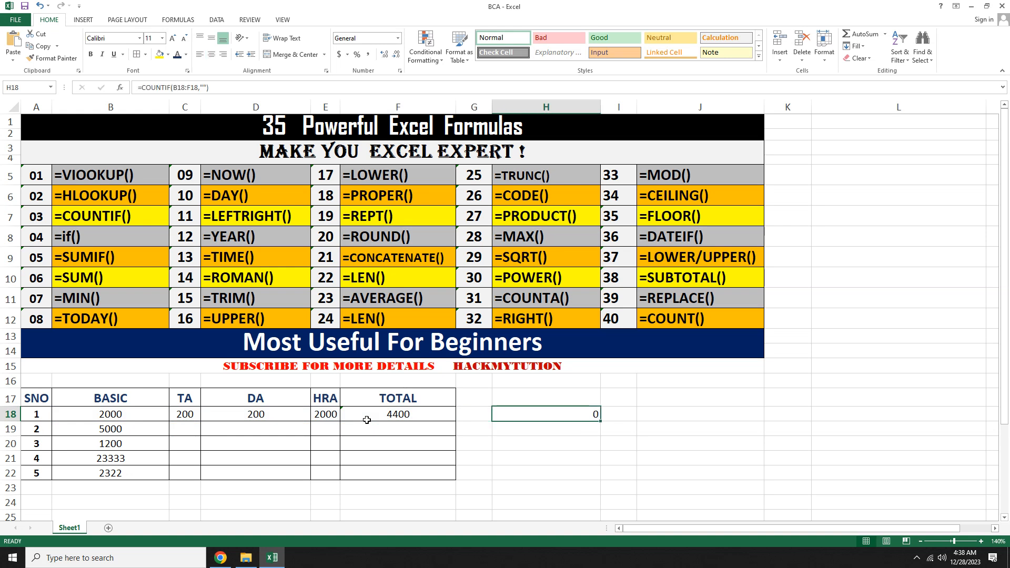
Step: Edit the COUNTIF criteria in H18 to ">500"
{"action": "key", "text": "F2"}
{"action": "key", "text": "Left"}
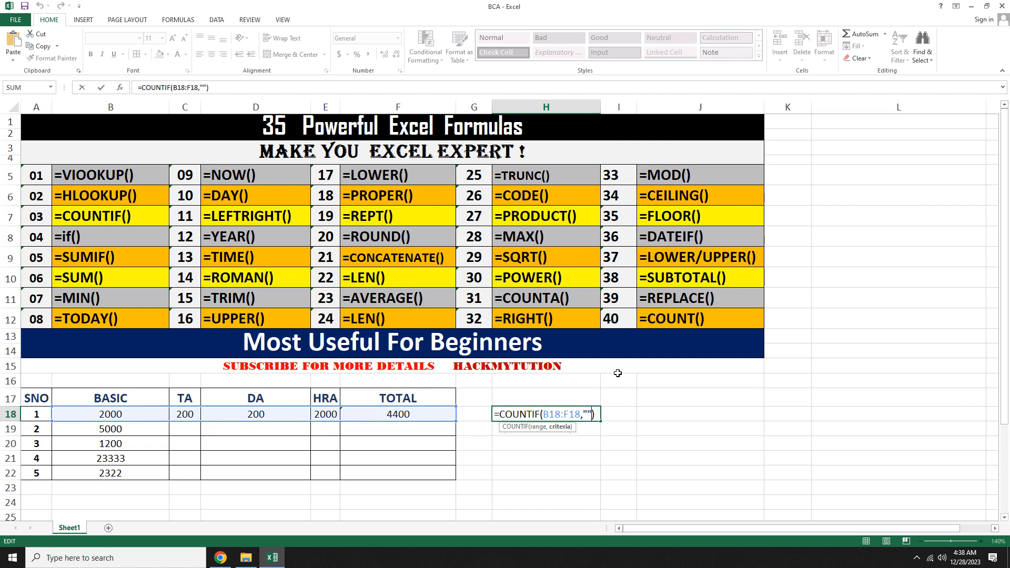
{"action": "left_click", "coordinate": [588, 414]}
{"action": "type", "text": ">500"}
{"action": "key", "text": "Return"}
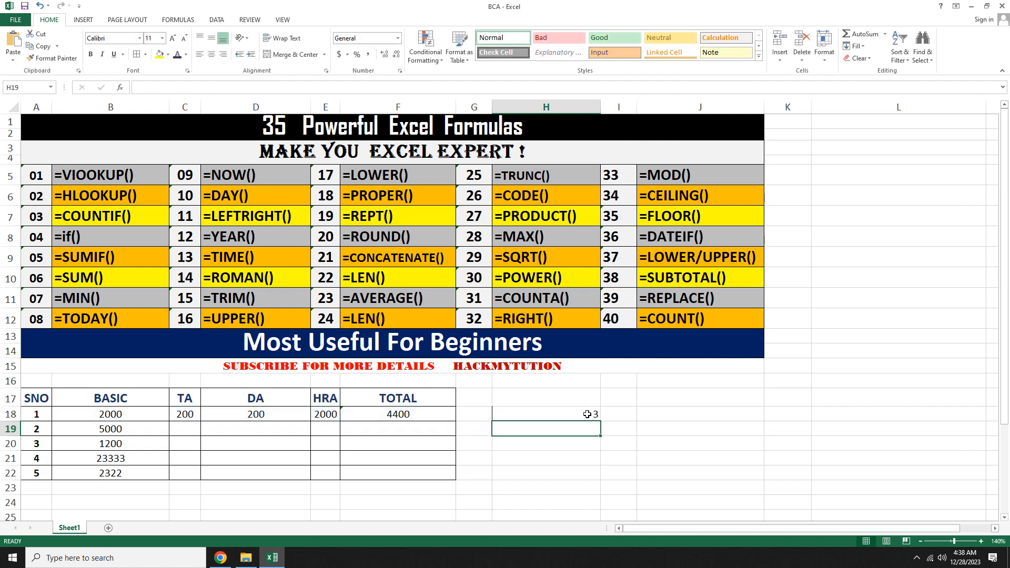
Step: Check the salary values in row 18, and clear the COUNTIF formula from H18
{"action": "left_click", "coordinate": [229, 417]}
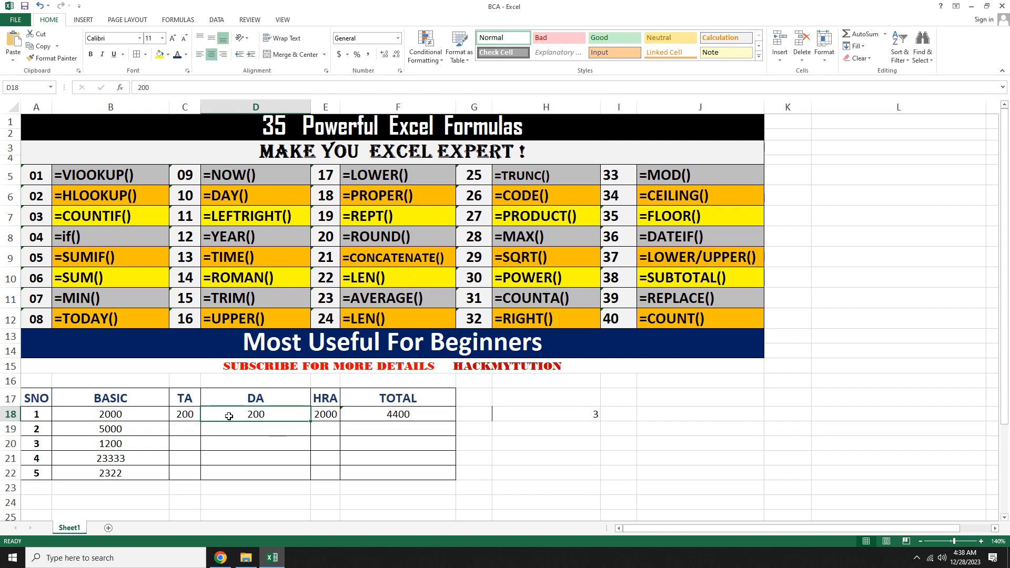
{"action": "left_click_drag", "start_coordinate": [183, 414], "coordinate": [239, 419]}
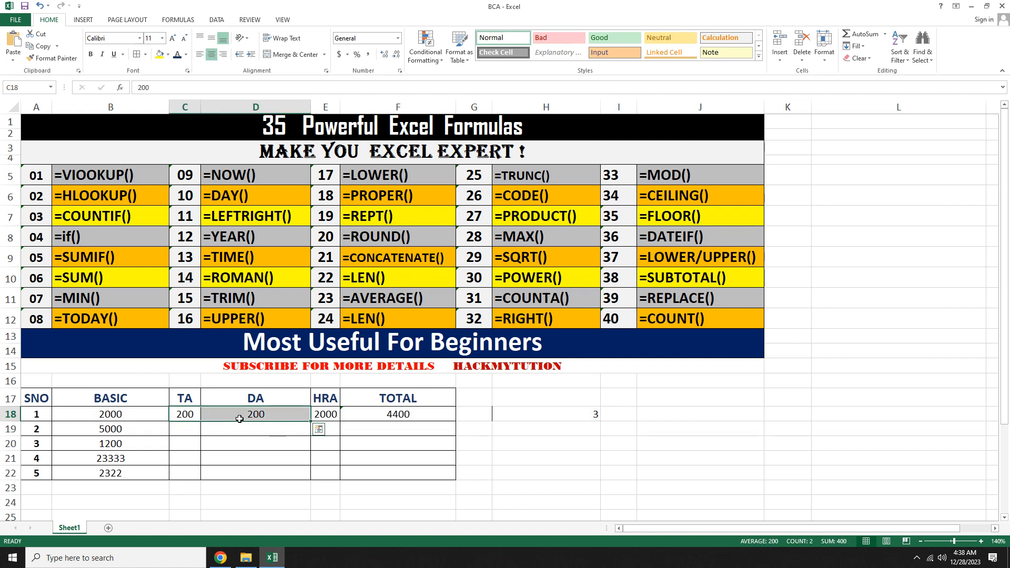
{"action": "left_click", "coordinate": [111, 413]}
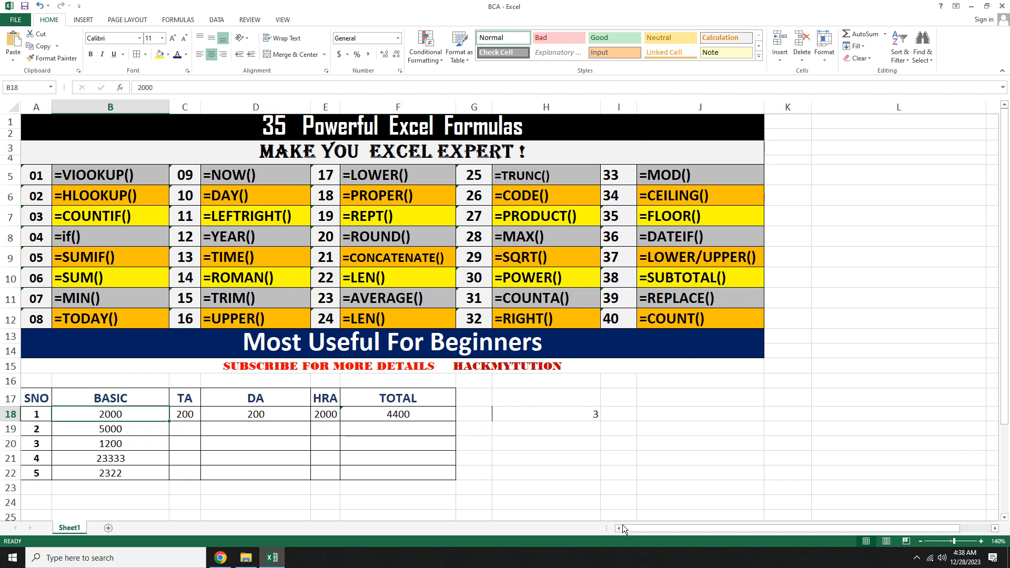
{"action": "left_click", "coordinate": [556, 411]}
{"action": "key", "text": "Delete"}
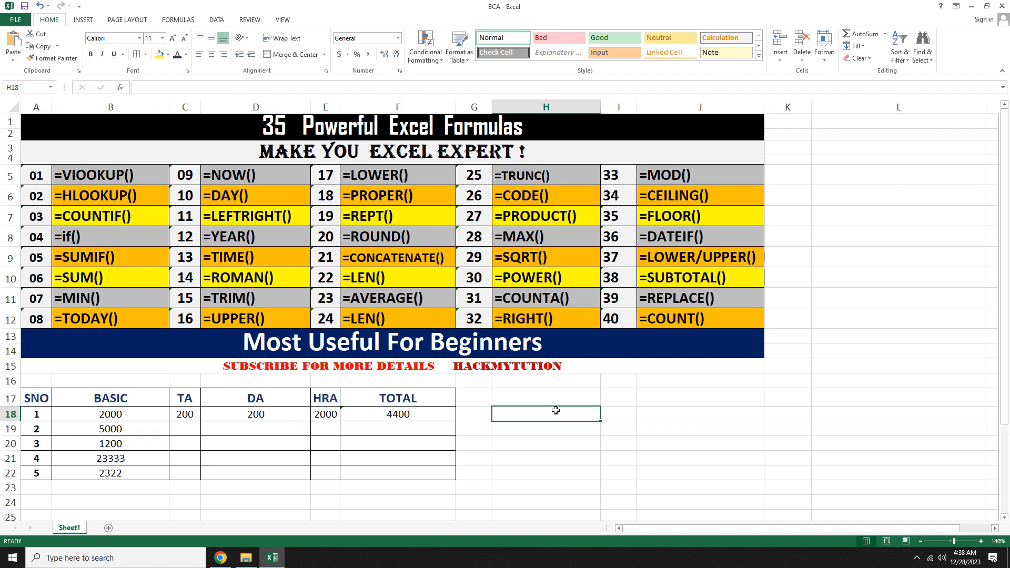
Step: Start an IF formula in H18 whose logical test checks whether G18 is greater than 50
{"action": "type", "text": "=IF"}
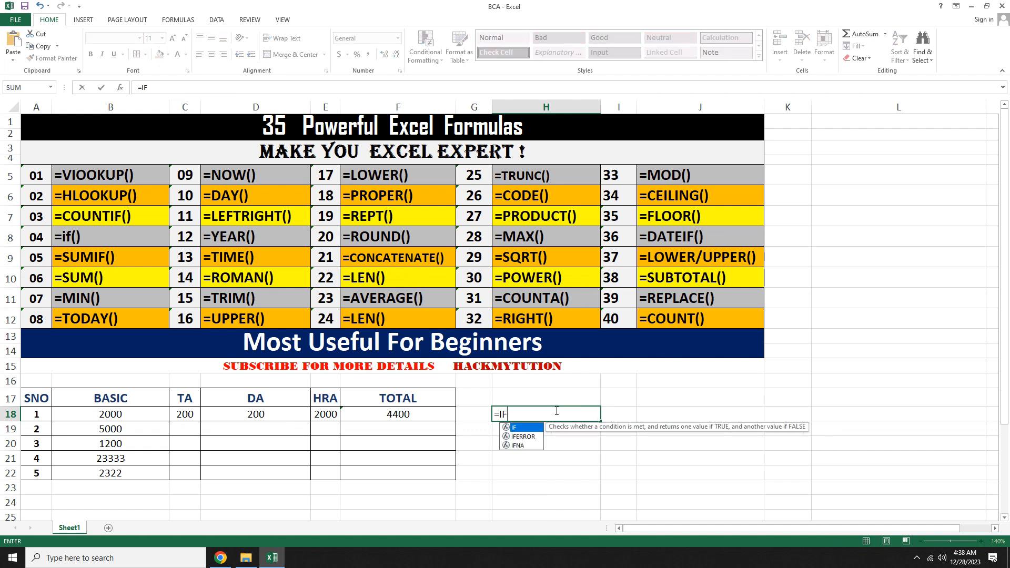
{"action": "type", "text": "("}
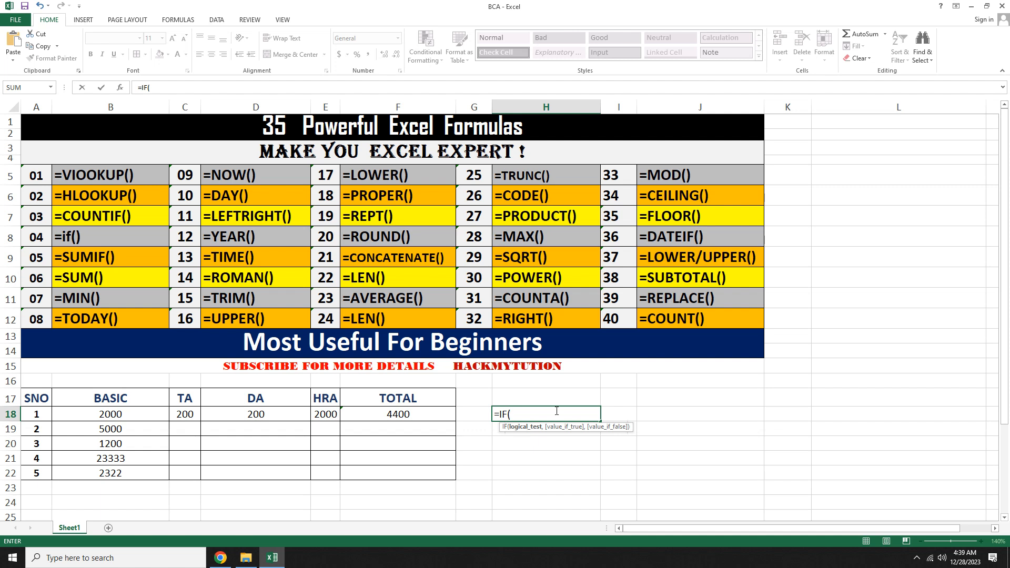
{"action": "left_click", "coordinate": [475, 415]}
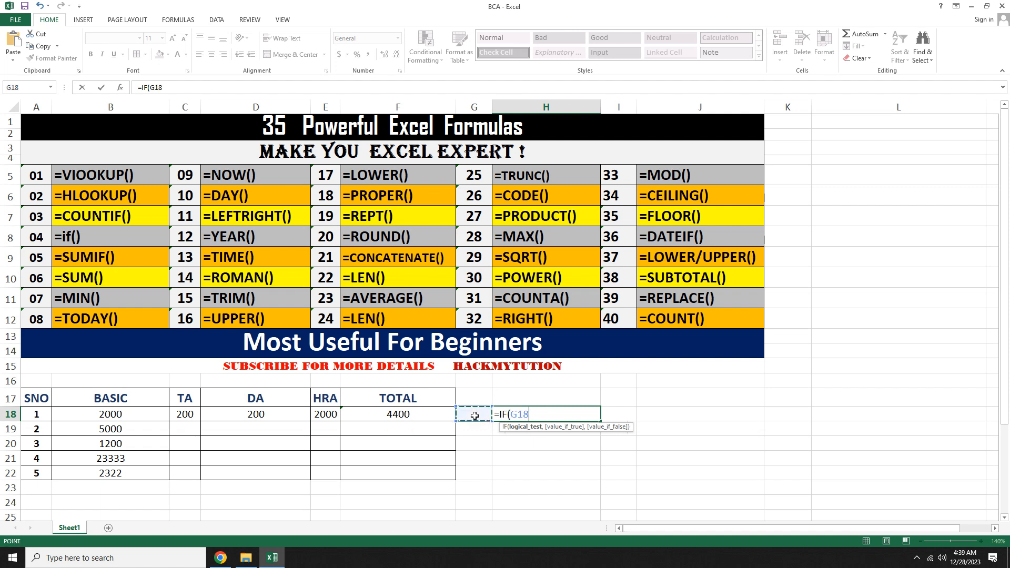
{"action": "type", "text": ">50,"}
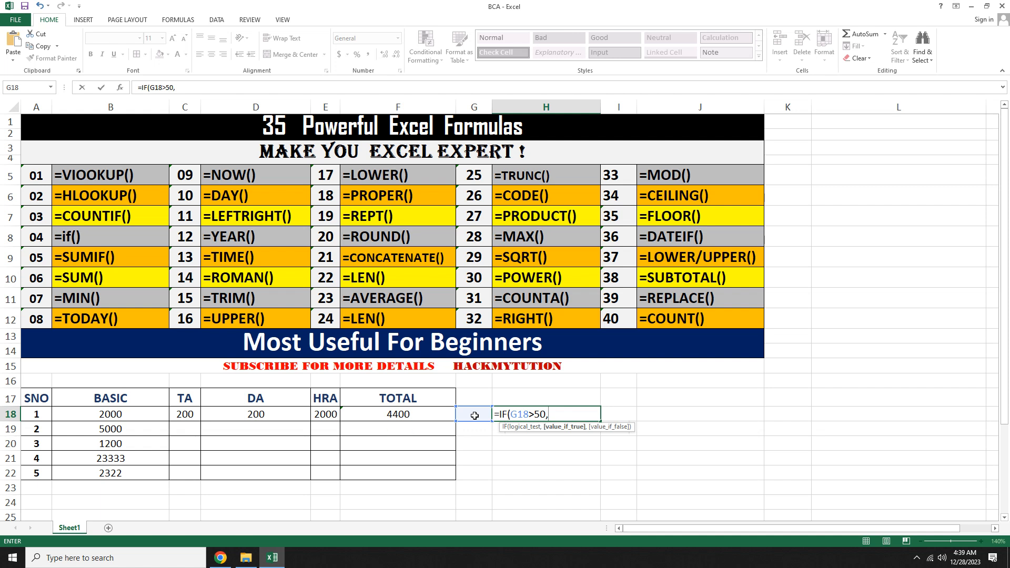
{"action": "type", "text": "\"PASS\","}
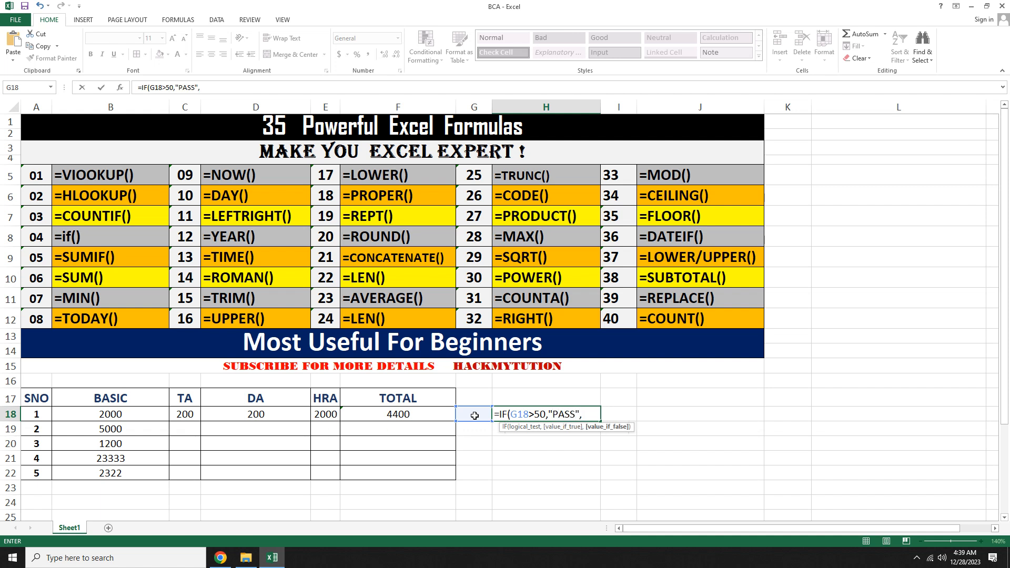
Step: Complete the IF formula with "PASS" as the true value and "FAIL" as the false value
{"action": "type", "text": "\"FAIL\")"}
{"action": "key", "text": "Return"}
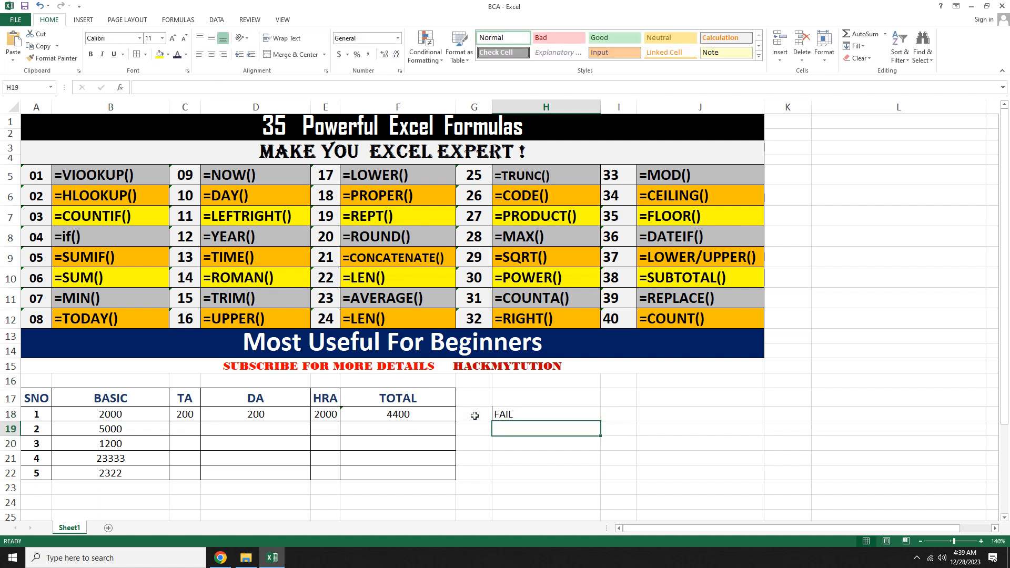
Step: Enter 100 as the test value in G18
{"action": "key", "text": "Up"}
{"action": "left_click", "coordinate": [475, 416]}
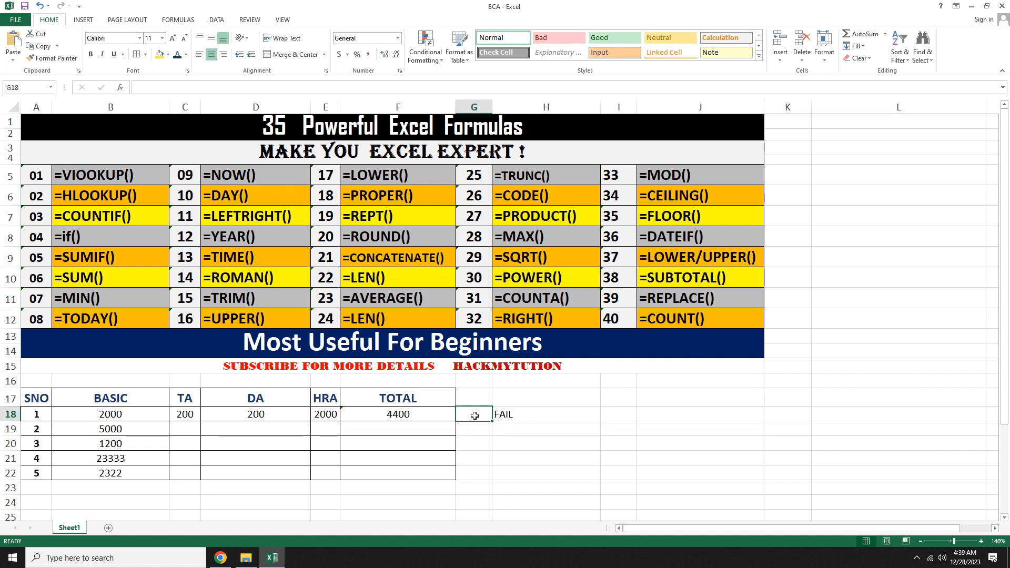
{"action": "type", "text": "100"}
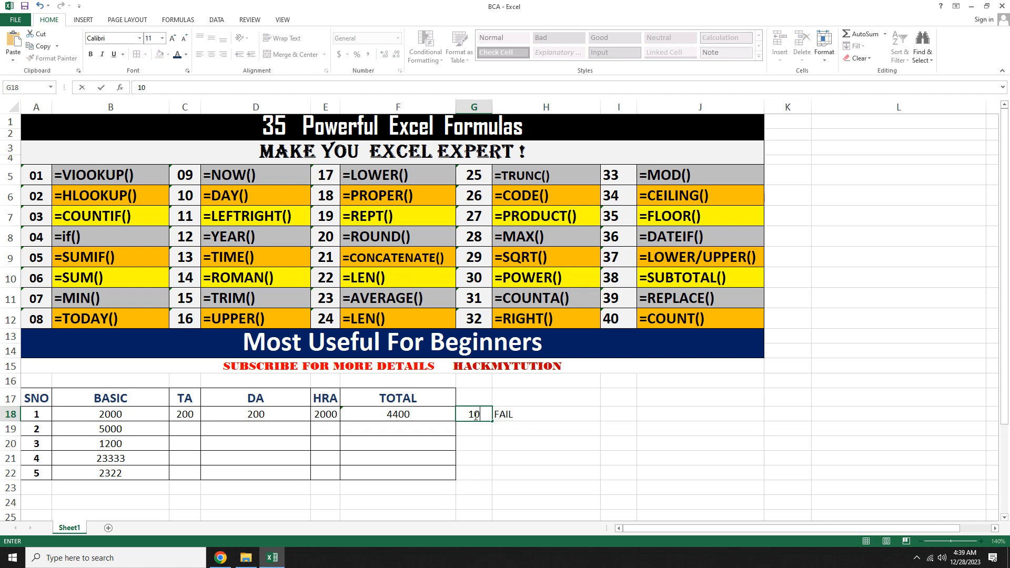
{"action": "key", "text": "Return"}
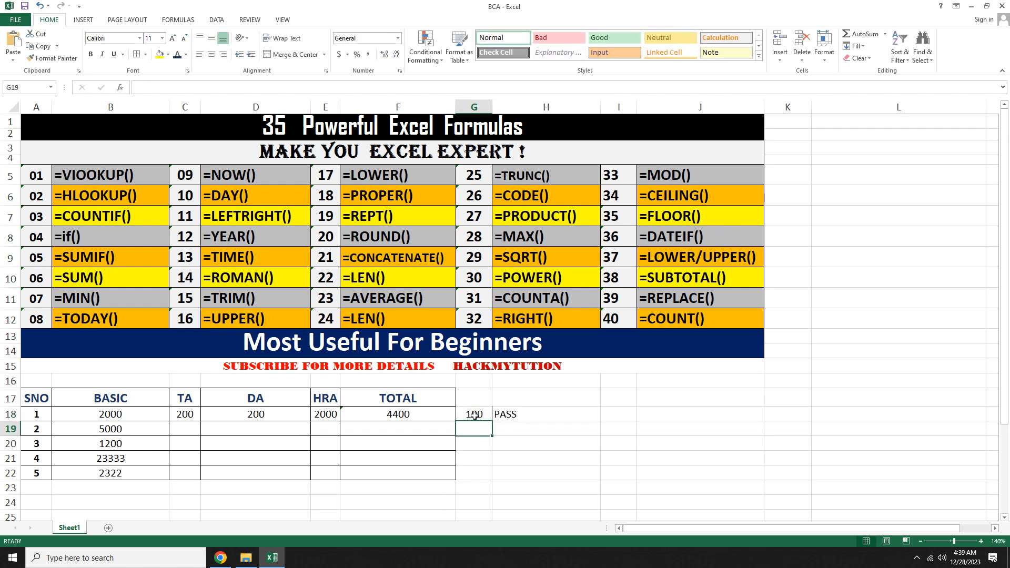
Step: Replace the test value in G18 with 10
{"action": "left_click", "coordinate": [475, 416]}
{"action": "type", "text": "10"}
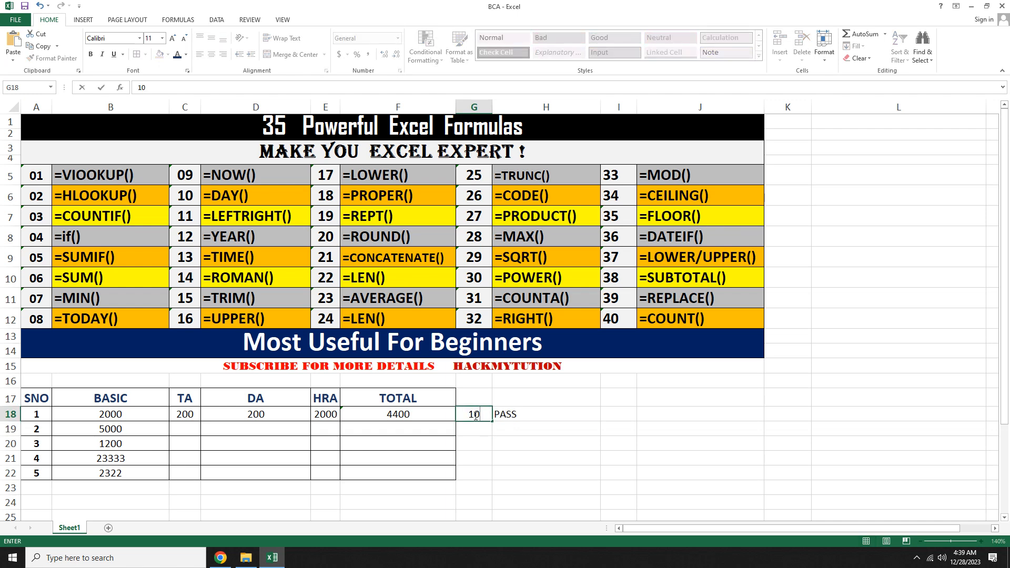
{"action": "key", "text": "Return"}
Step: Replace the test value in G18 with 99
{"action": "left_click", "coordinate": [475, 417]}
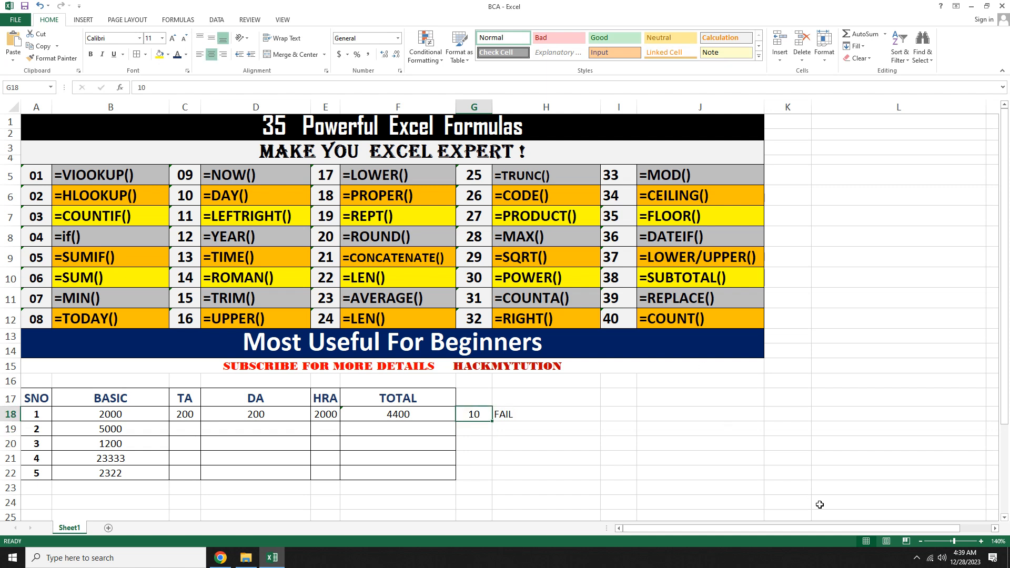
{"action": "type", "text": "0"}
{"action": "key", "text": "Return"}
{"action": "key", "text": "Up"}
{"action": "type", "text": "99"}
{"action": "key", "text": "Return"}
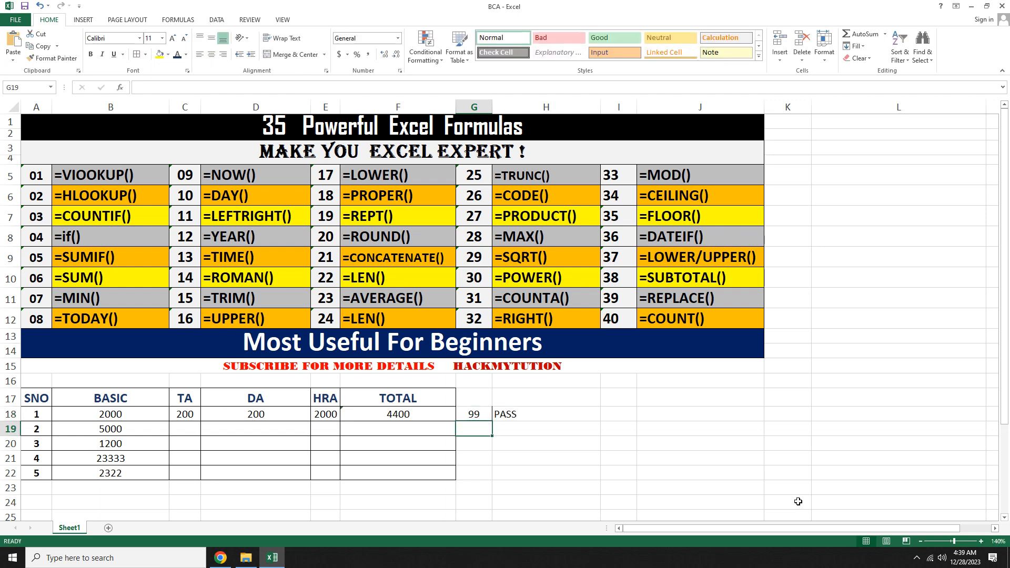
Step: Inspect the IF formula in H18, highlighting its logical test argument
{"action": "key", "text": "Up"}
{"action": "key", "text": "Right"}
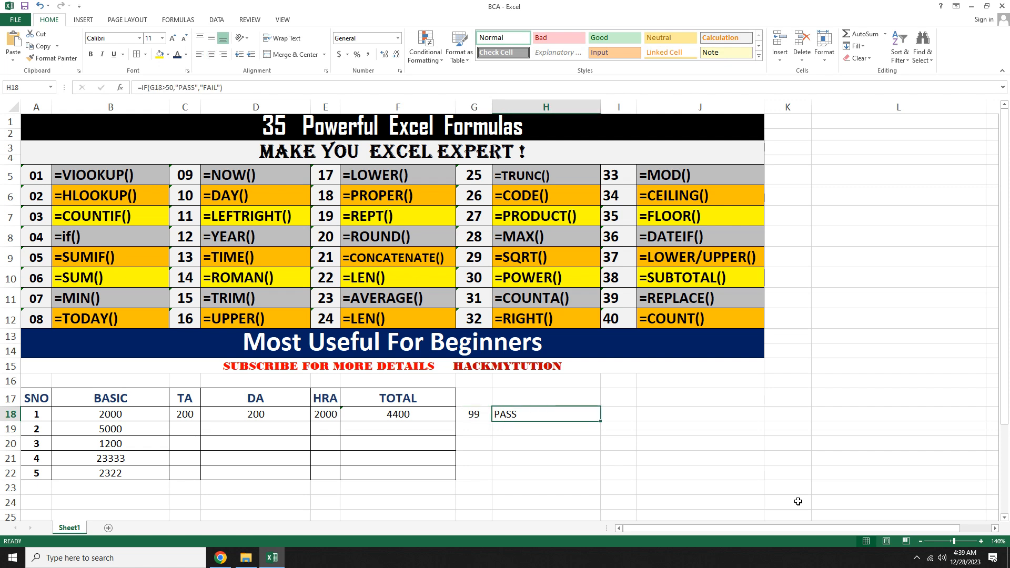
{"action": "key", "text": "F2"}
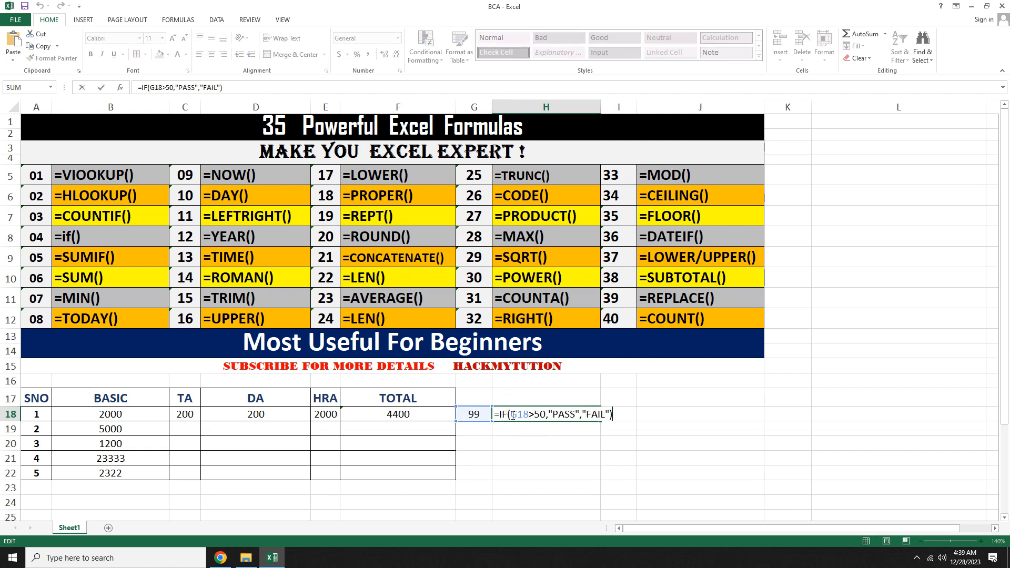
{"action": "left_click_drag", "start_coordinate": [513, 416], "coordinate": [547, 416]}
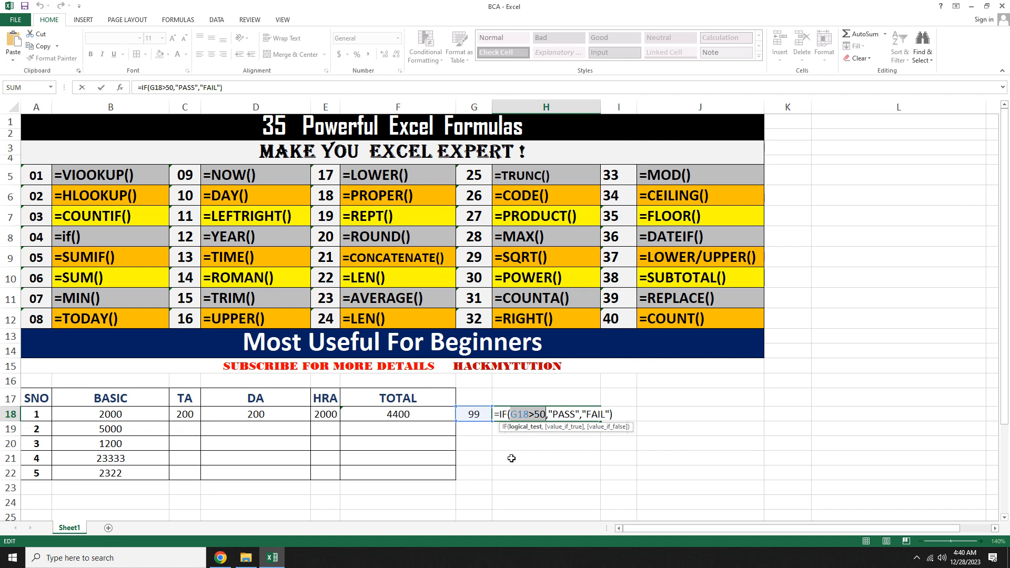
{"action": "key", "text": "Return"}
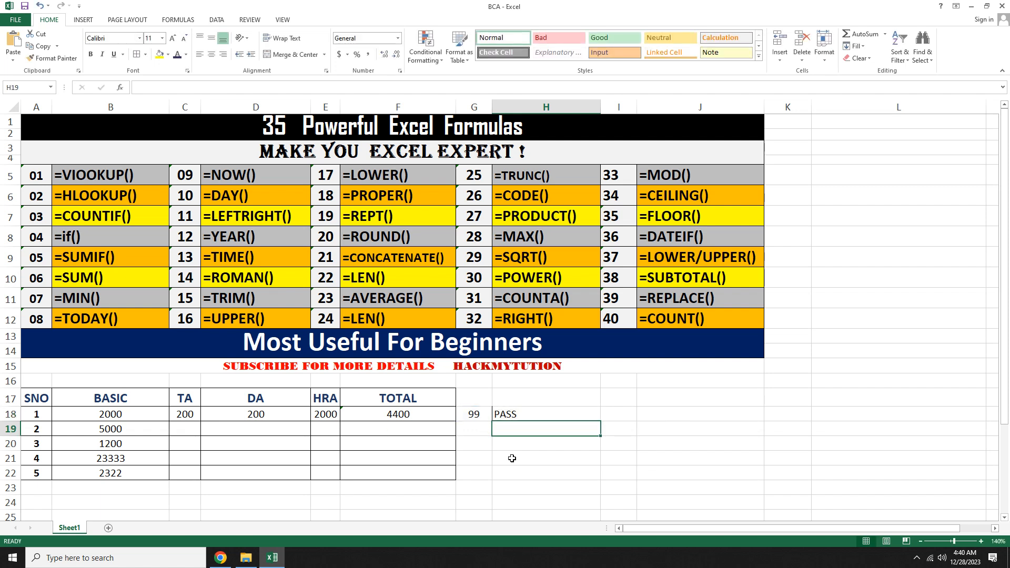
Step: Clear the IF demo cells H18 and G18
{"action": "left_click", "coordinate": [503, 418]}
{"action": "key", "text": "Delete"}
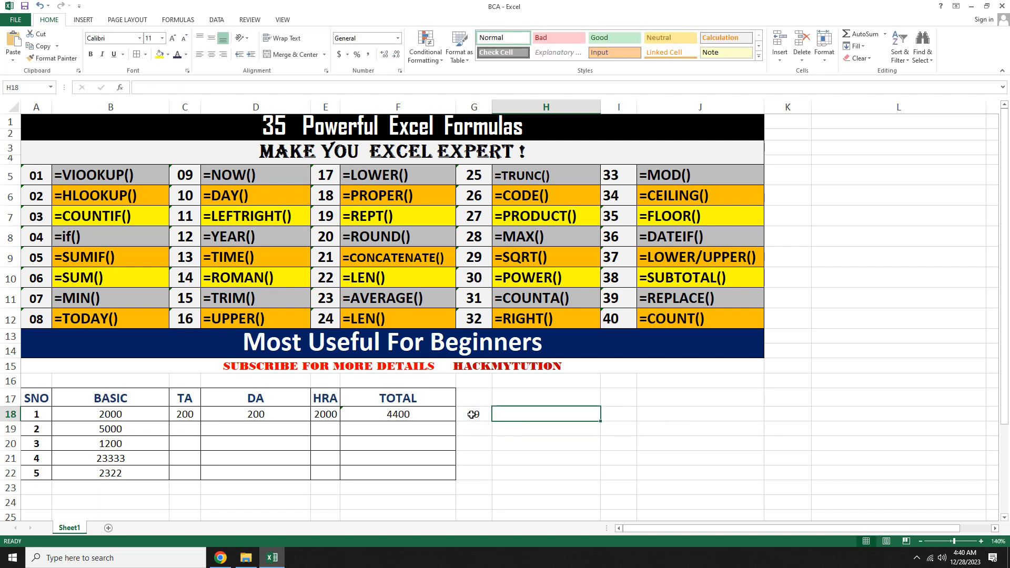
{"action": "left_click", "coordinate": [472, 415]}
{"action": "key", "text": "Delete"}
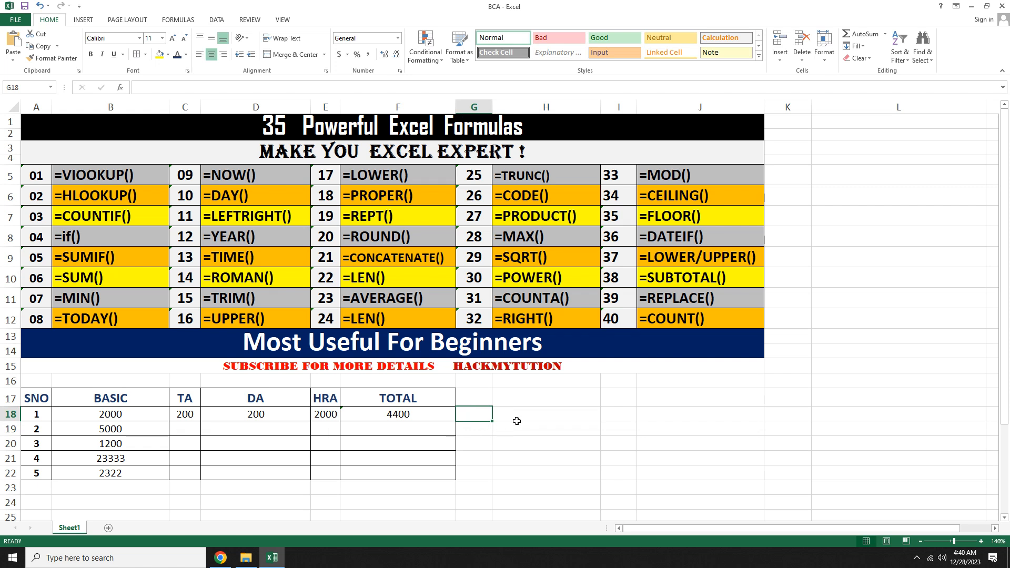
Step: Enter a SUMIF formula in H18 that sums the values in B18:F18 which are less than 500
{"action": "left_click", "coordinate": [517, 421]}
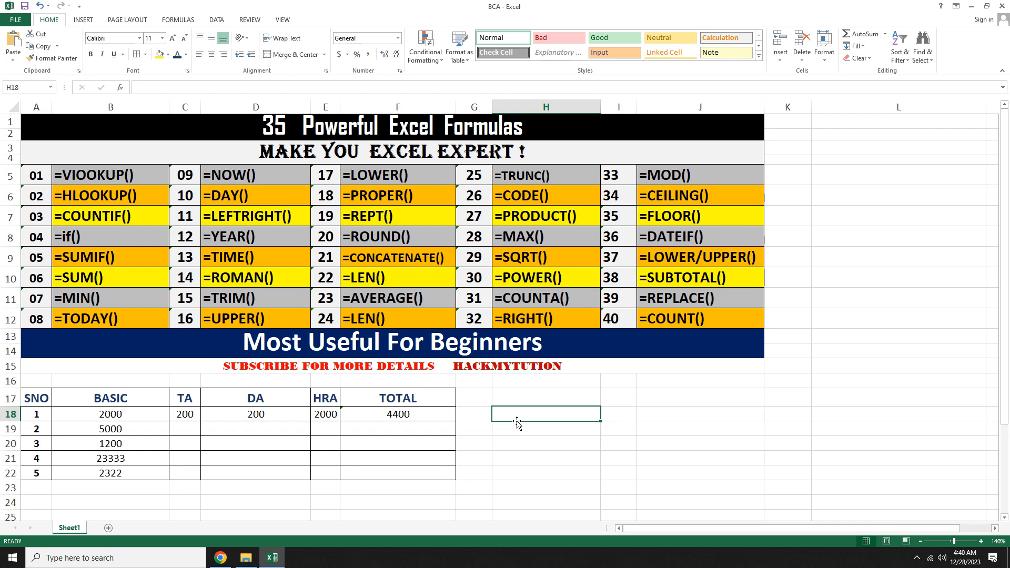
{"action": "type", "text": "="}
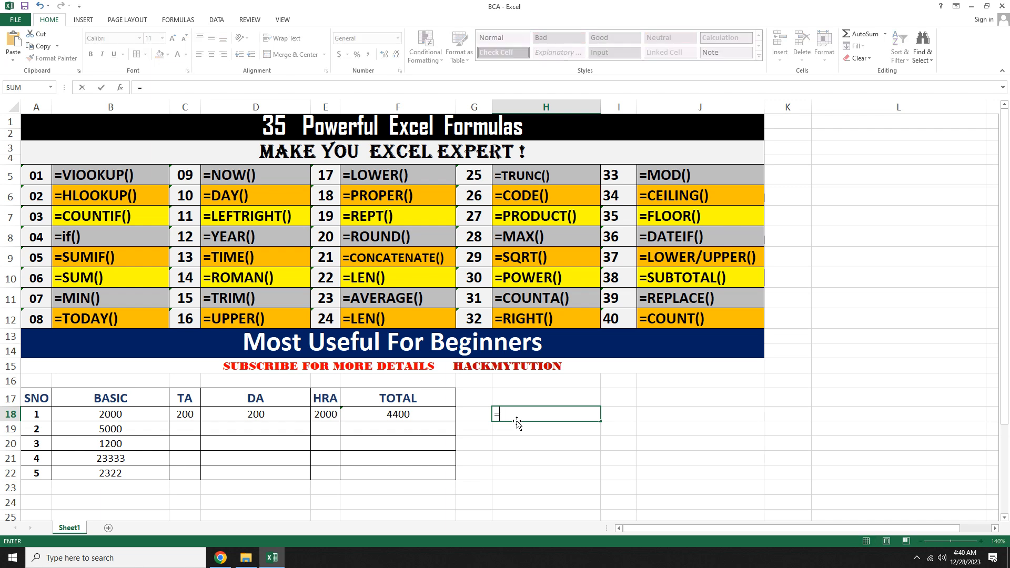
{"action": "type", "text": "SUMI"}
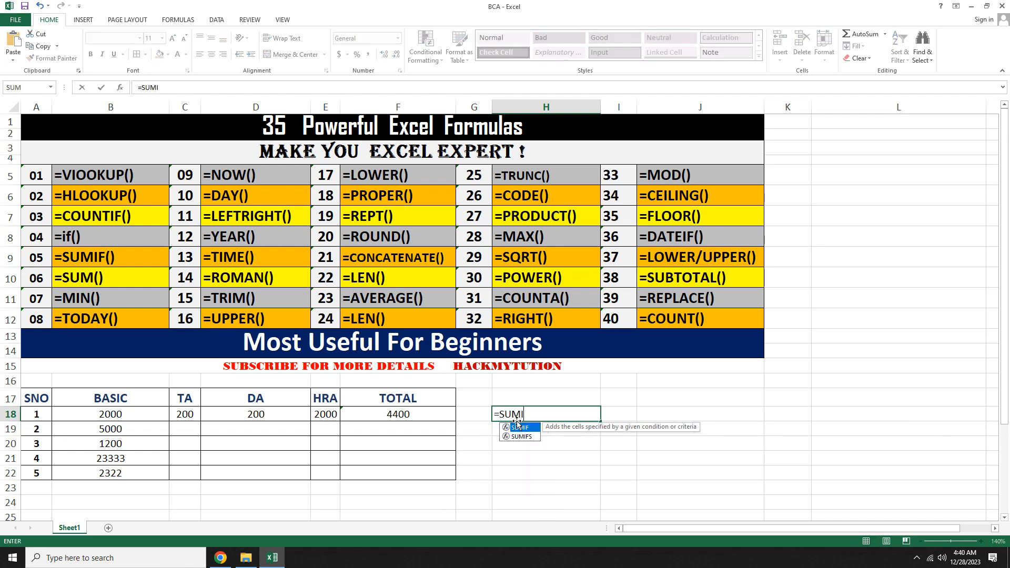
{"action": "type", "text": "F("}
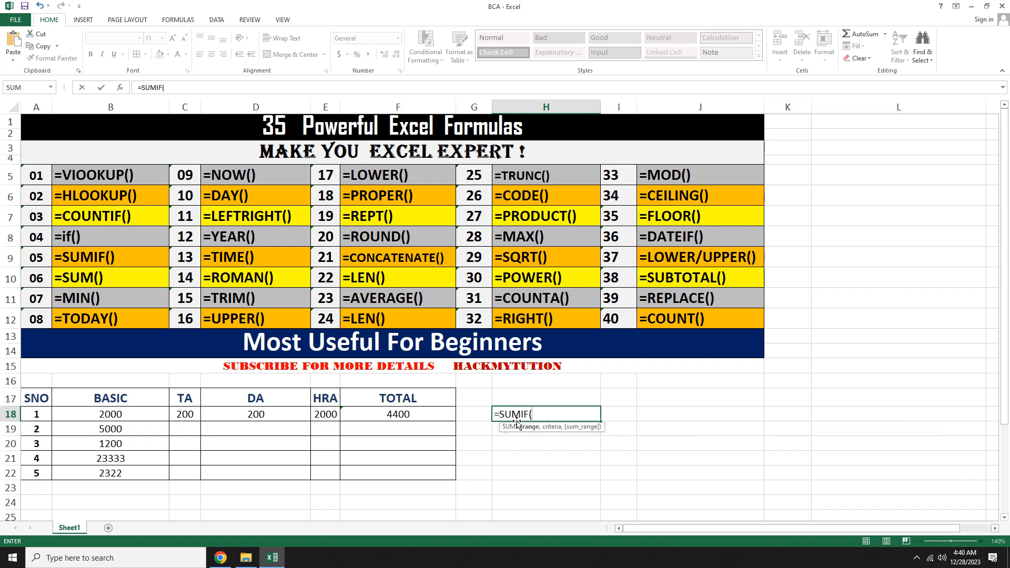
{"action": "left_click", "coordinate": [84, 417]}
{"action": "left_click_drag", "start_coordinate": [85, 417], "coordinate": [385, 417]}
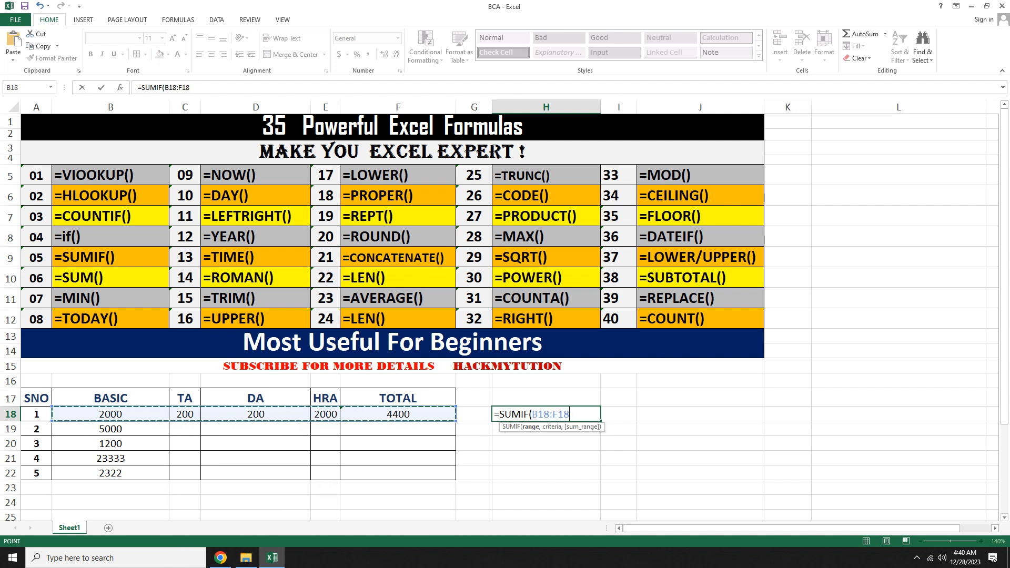
{"action": "type", "text": ","}
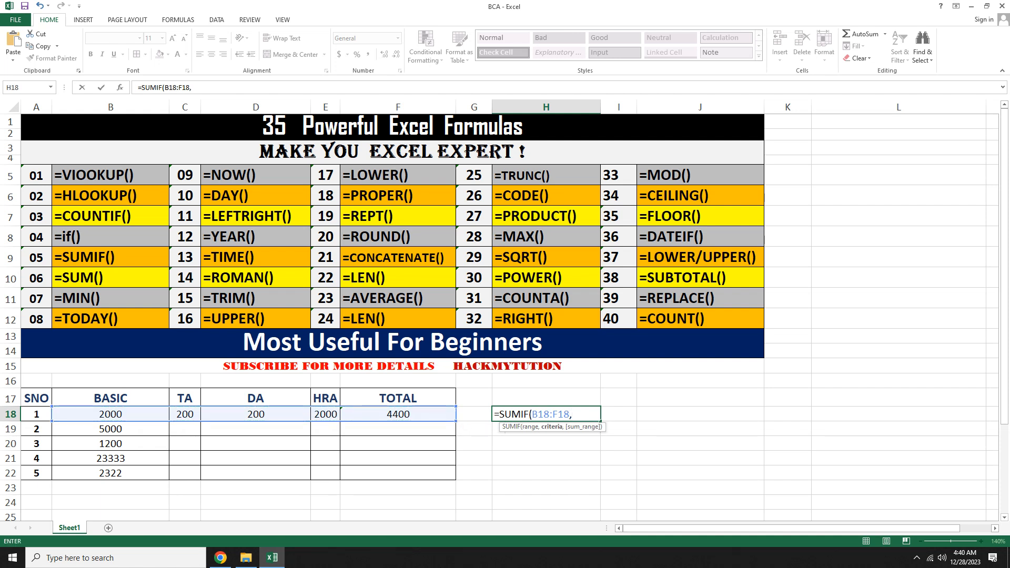
{"action": "type", "text": "\"<500\","}
{"action": "left_click_drag", "start_coordinate": [111, 414], "coordinate": [379, 415]}
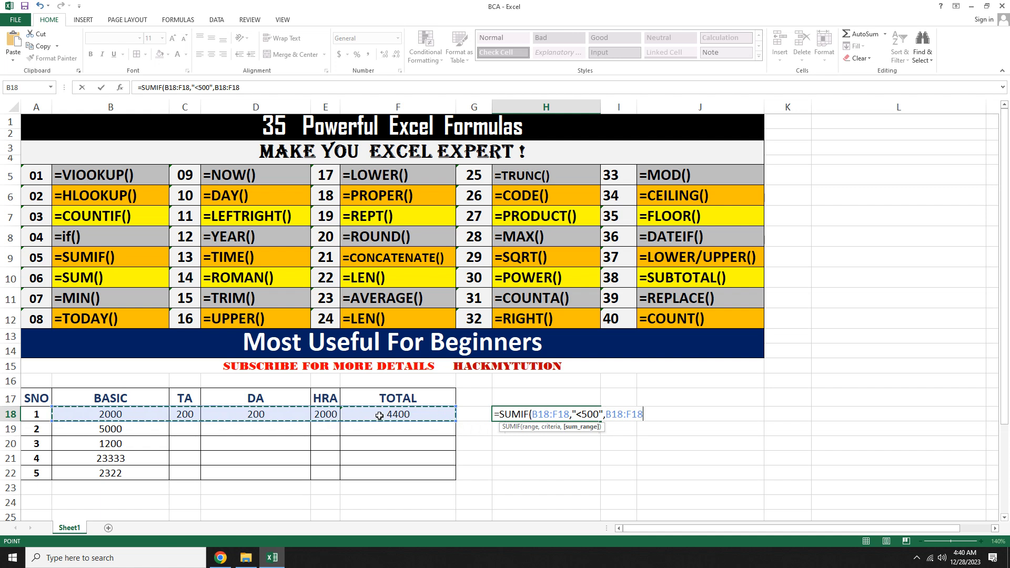
{"action": "type", "text": "\""}
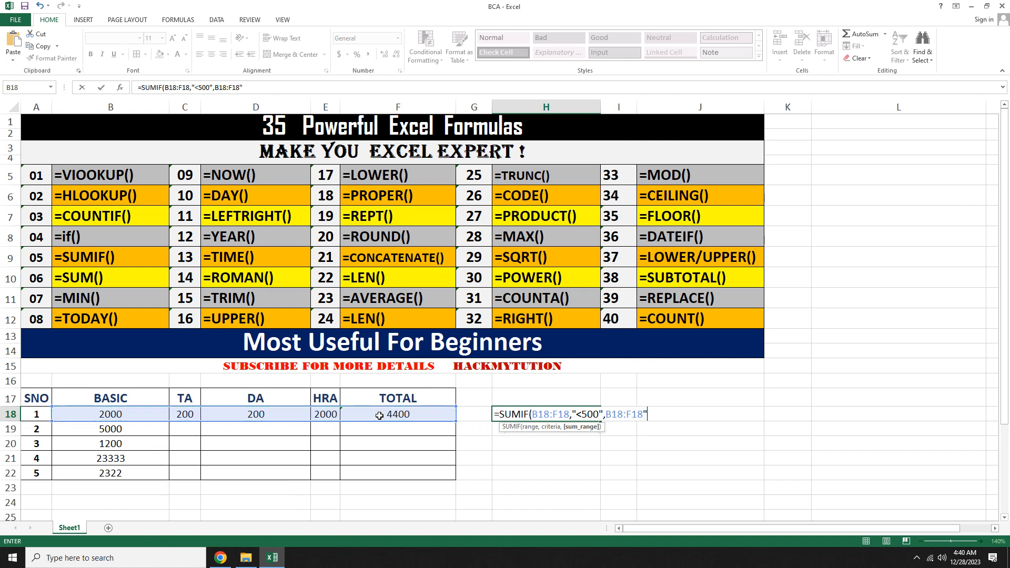
{"action": "key", "text": "BackSpace"}
{"action": "type", "text": ")"}
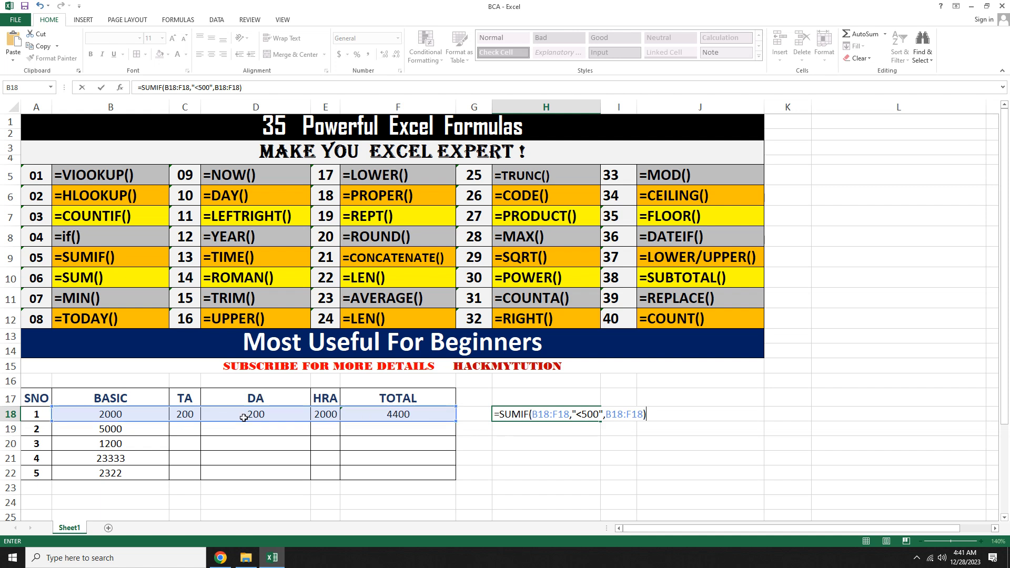
{"action": "key", "text": "Return"}
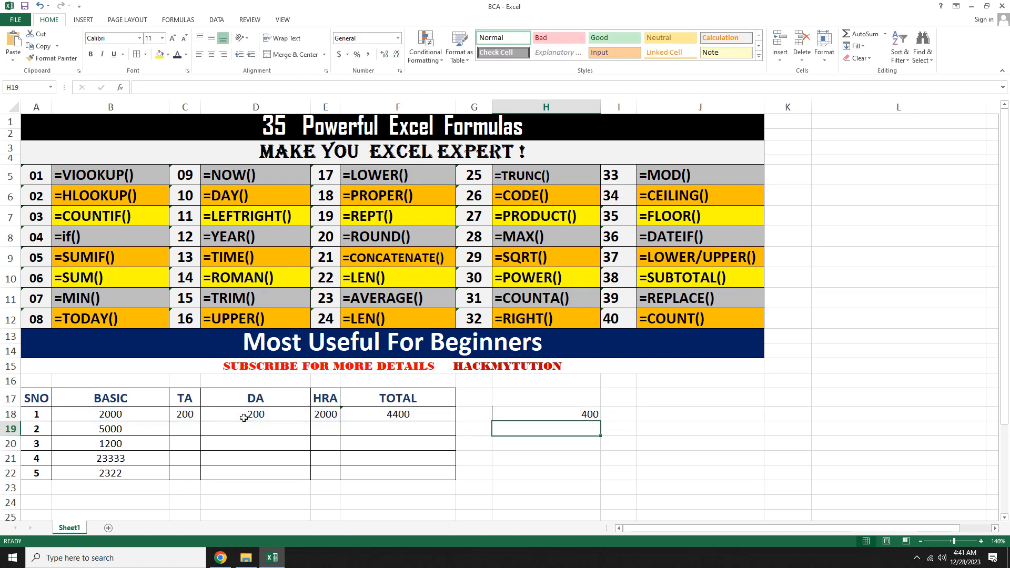
Step: Inspect the SUMIF formula in H18, highlighting its sum range argument
{"action": "left_click", "coordinate": [506, 419]}
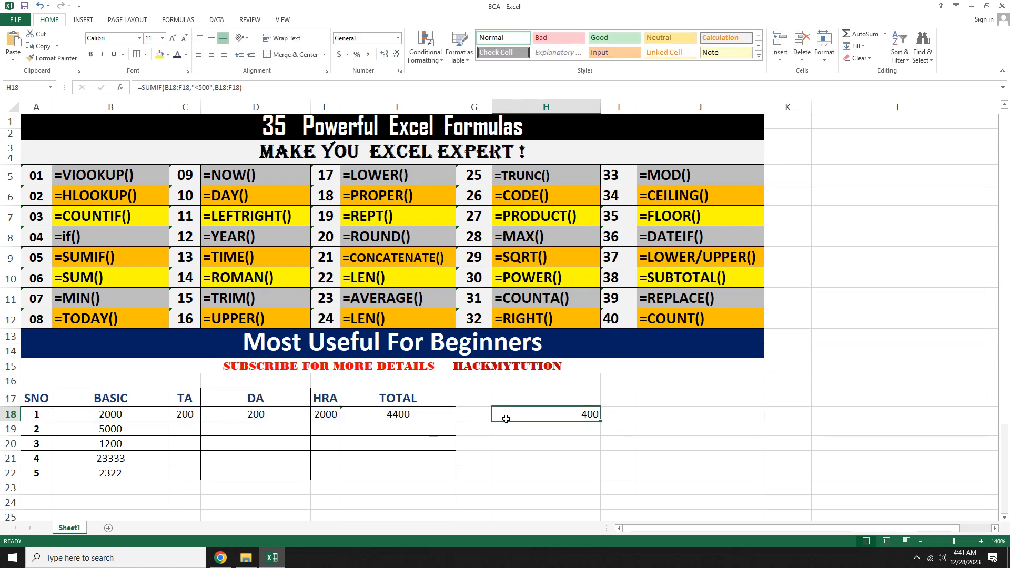
{"action": "double_click", "coordinate": [506, 419]}
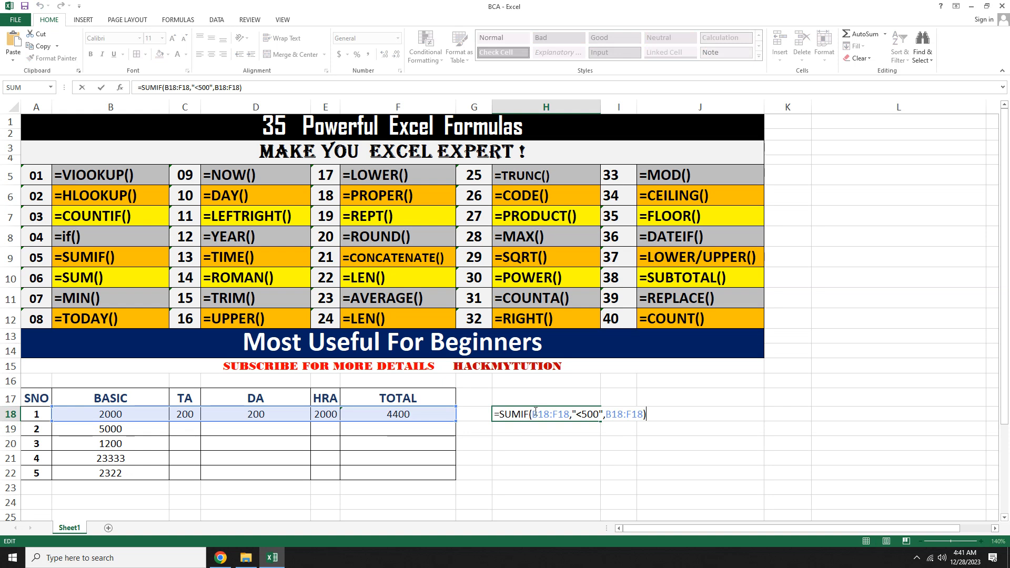
{"action": "left_click_drag", "start_coordinate": [534, 414], "coordinate": [644, 414]}
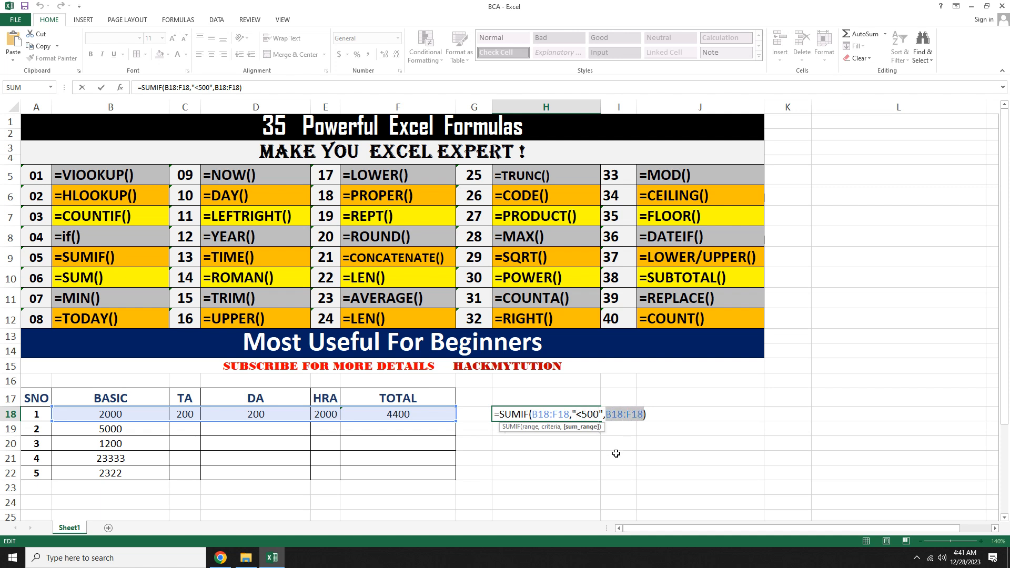
{"action": "key", "text": "Return"}
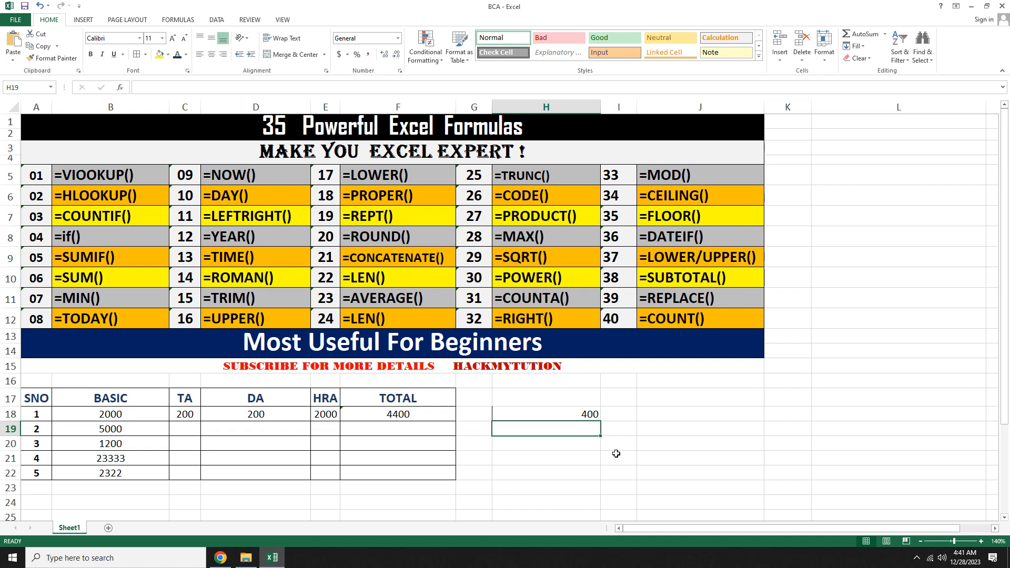
Step: Replace the formula in H18 with a MIN formula over B18:F18
{"action": "key", "text": "Up"}
{"action": "key", "text": "Delete"}
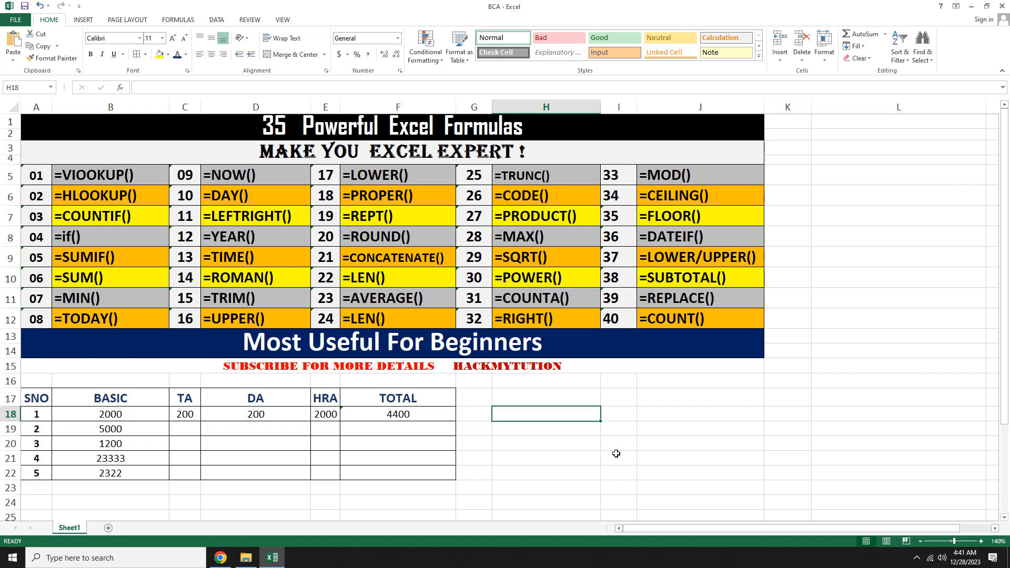
{"action": "type", "text": "=MIN"}
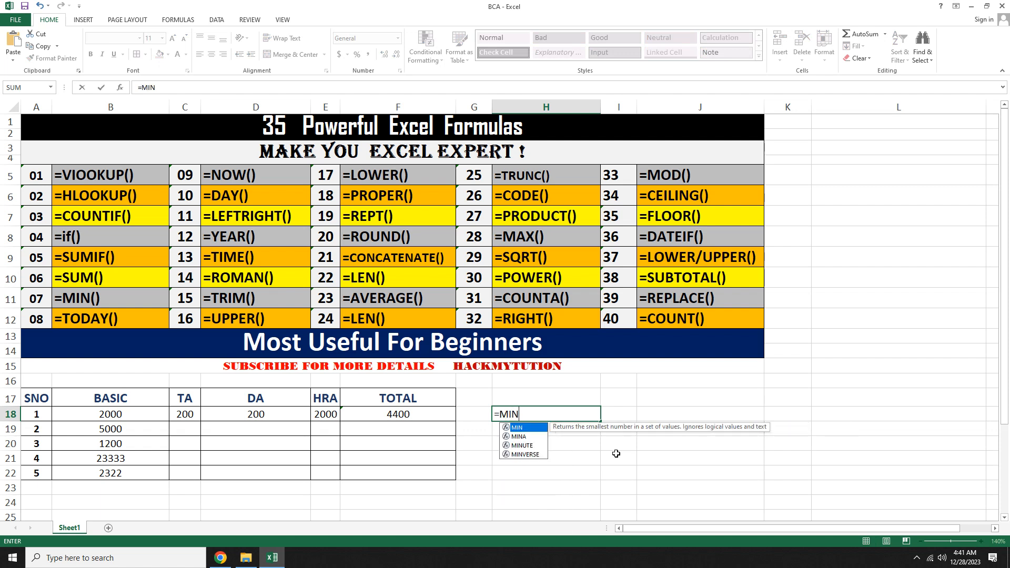
{"action": "type", "text": "("}
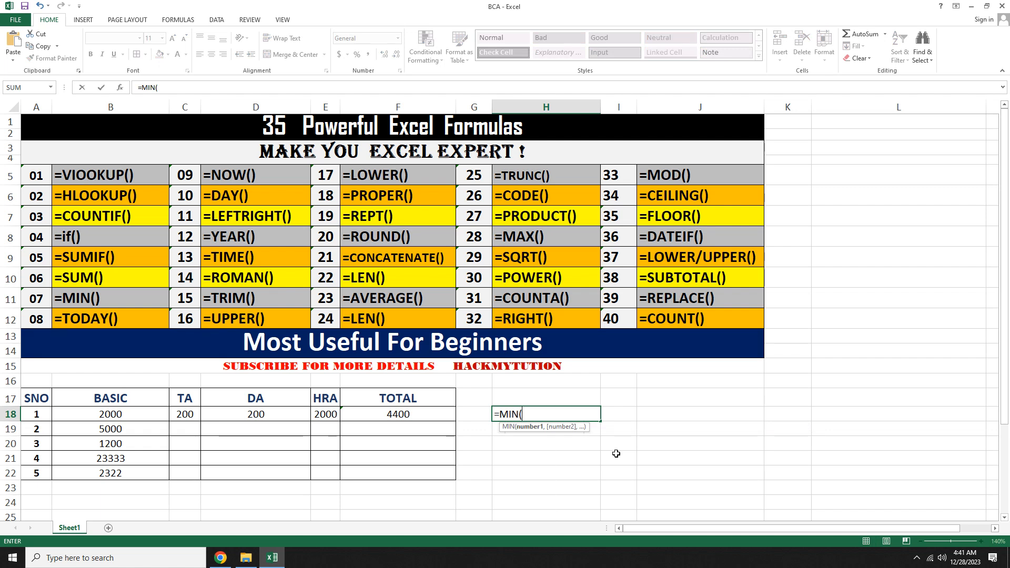
{"action": "key", "text": "Left"}
{"action": "key", "text": "Left"}
{"action": "key", "text": "Left"}
{"action": "key", "text": "Right"}
{"action": "key", "text": "shift+Right"}
{"action": "key", "text": "shift+Right"}
{"action": "key", "text": "shift+Right"}
{"action": "key", "text": "shift+Right"}
{"action": "key", "text": "shift+Right"}
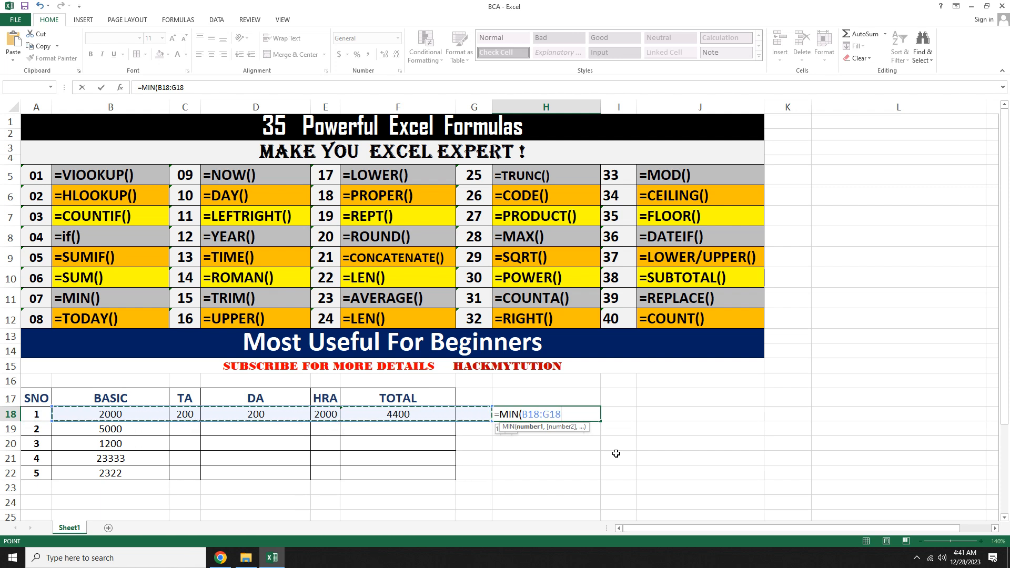
{"action": "key", "text": "shift+Left"}
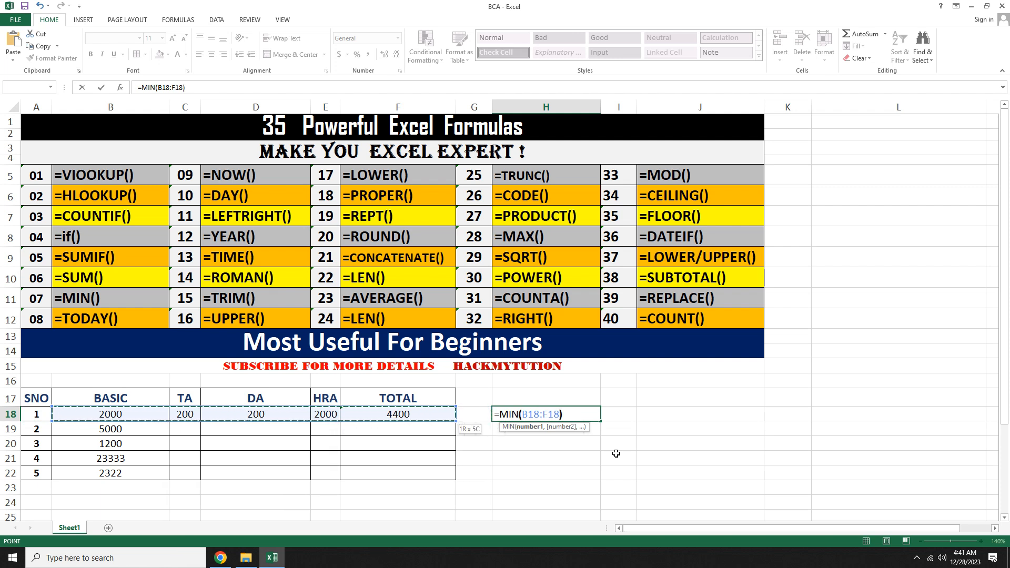
{"action": "key", "text": "Return"}
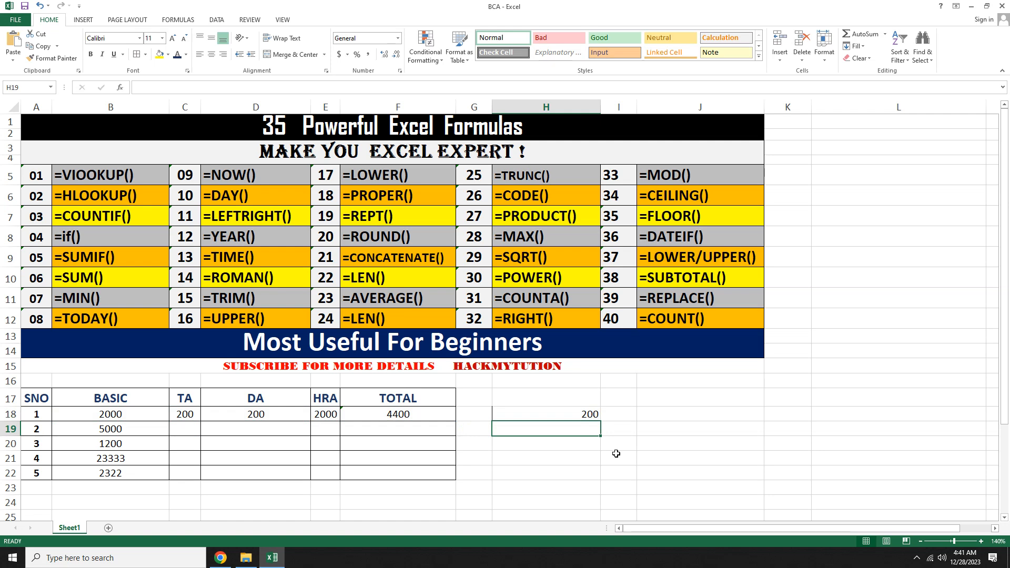
Step: Enter a MAX formula in H19 over the salary values in row 18
{"action": "type", "text": "="}
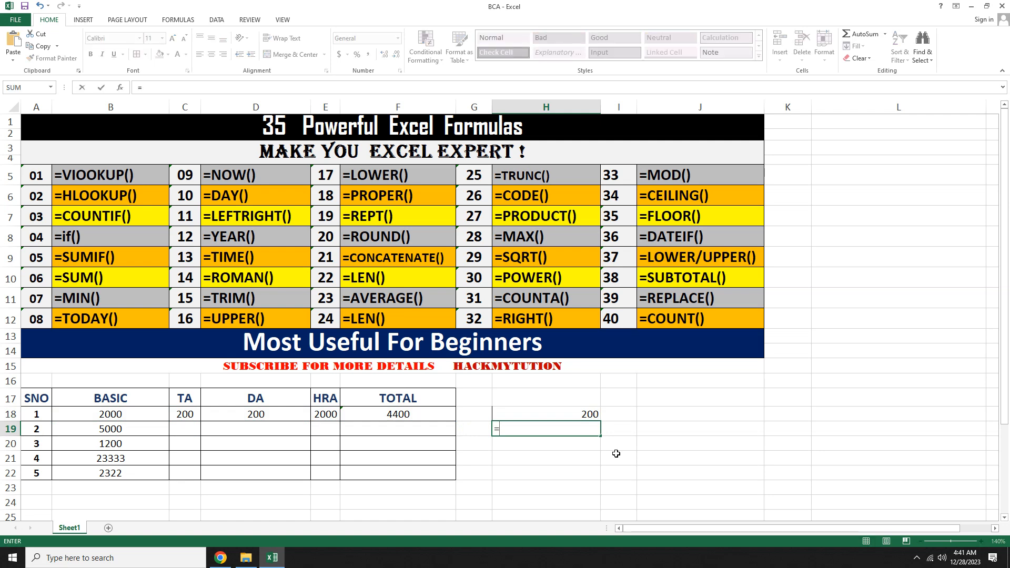
{"action": "type", "text": "MAX("}
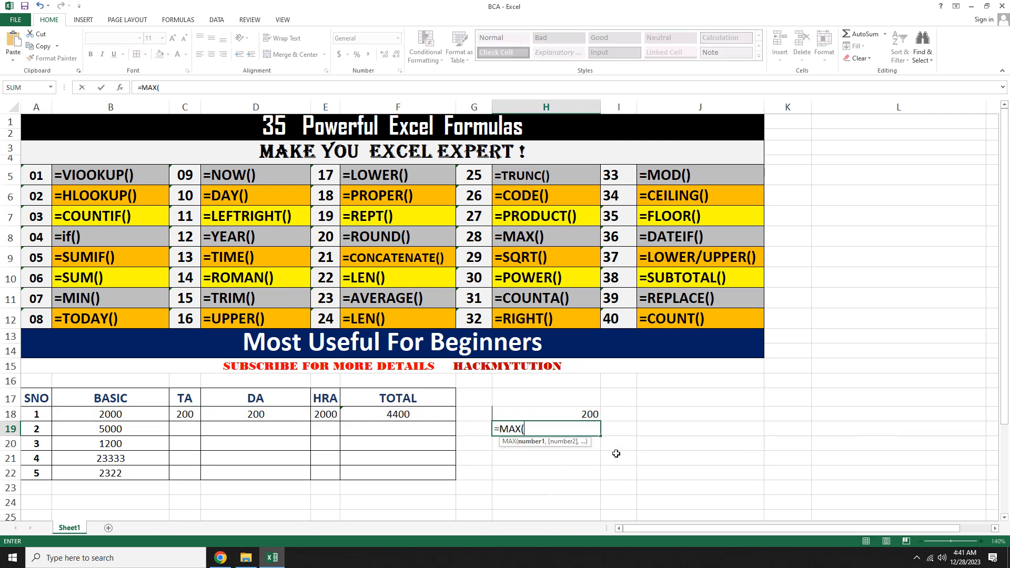
{"action": "key", "text": "Up"}
{"action": "key", "text": "Left"}
{"action": "key", "text": "Left"}
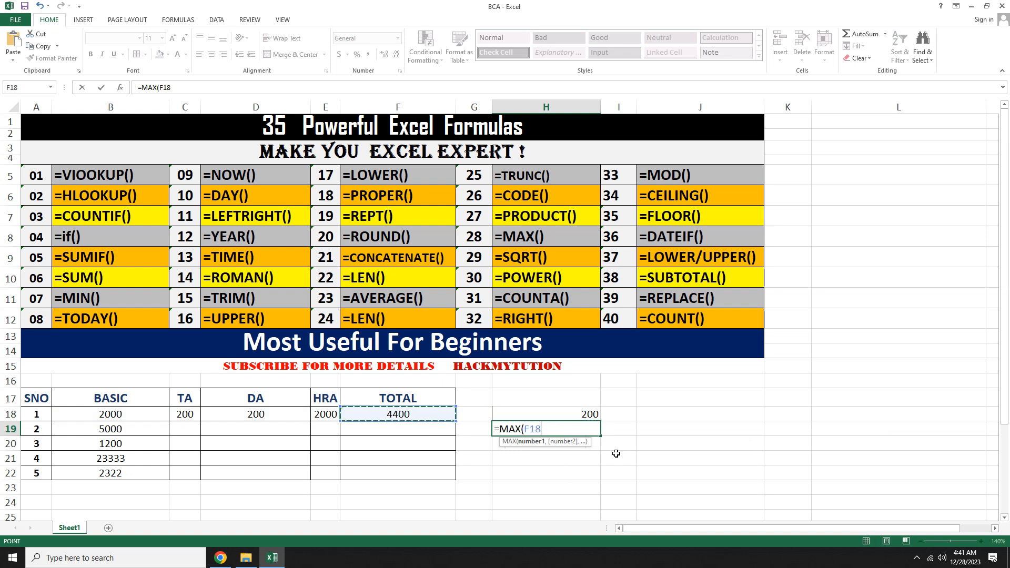
{"action": "key", "text": "shift+Left"}
{"action": "key", "text": "shift+Left"}
{"action": "key", "text": "shift+Left"}
{"action": "key", "text": "shift+Left"}
{"action": "type", "text": "?)"}
{"action": "key", "text": "BackSpace"}
{"action": "key", "text": "BackSpace"}
{"action": "type", "text": ")"}
{"action": "key", "text": "Return"}
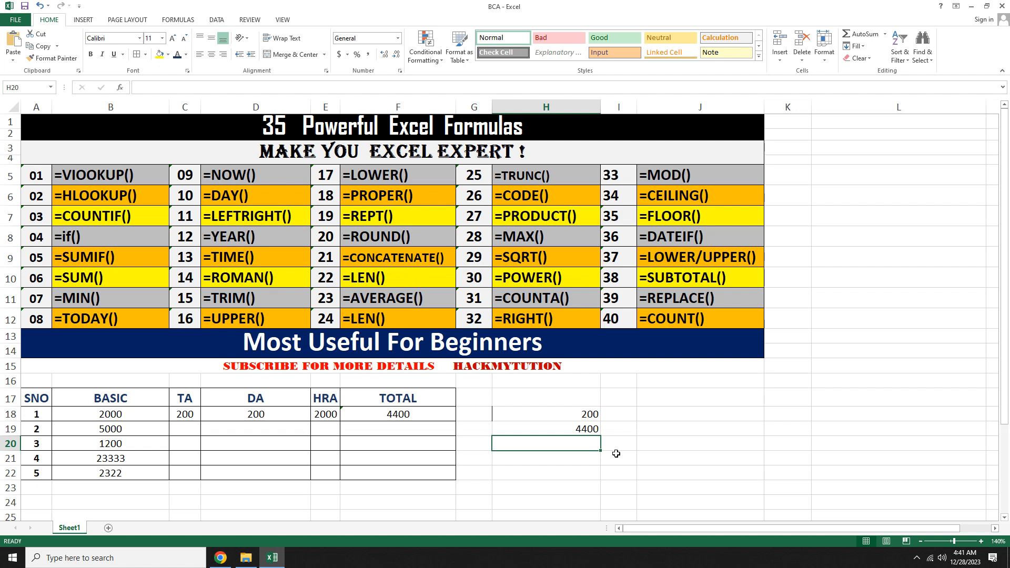
Step: Enter a NOW formula in H20 to show the current date and time
{"action": "left_click", "coordinate": [266, 179]}
{"action": "left_click", "coordinate": [550, 442]}
{"action": "type", "text": "="}
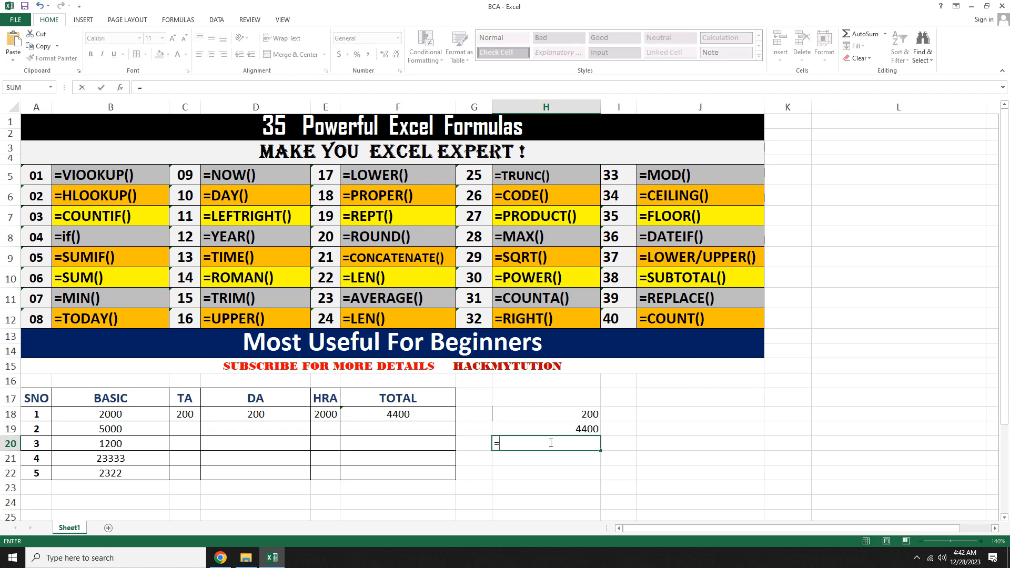
{"action": "type", "text": "NO"}
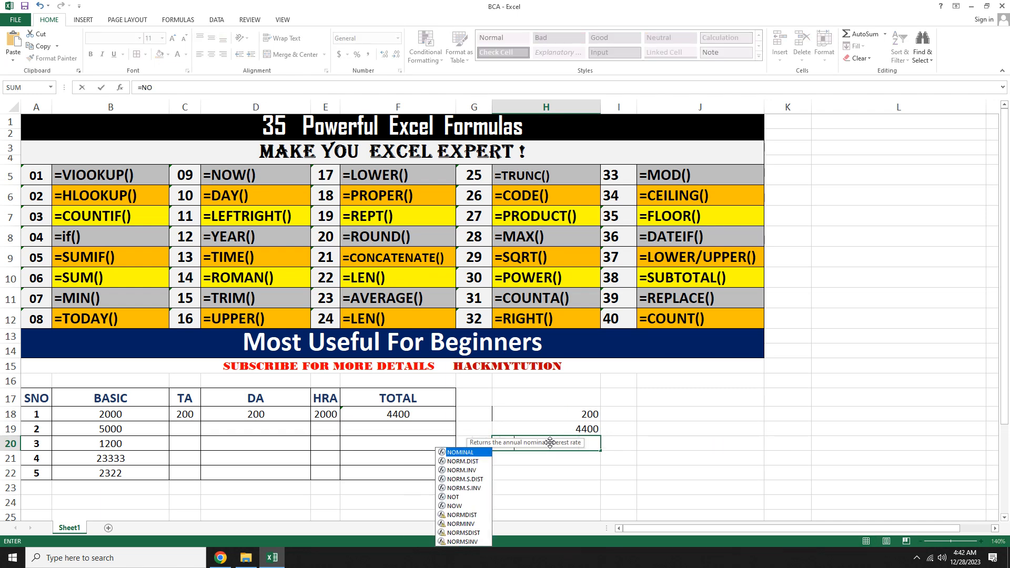
{"action": "type", "text": "W()"}
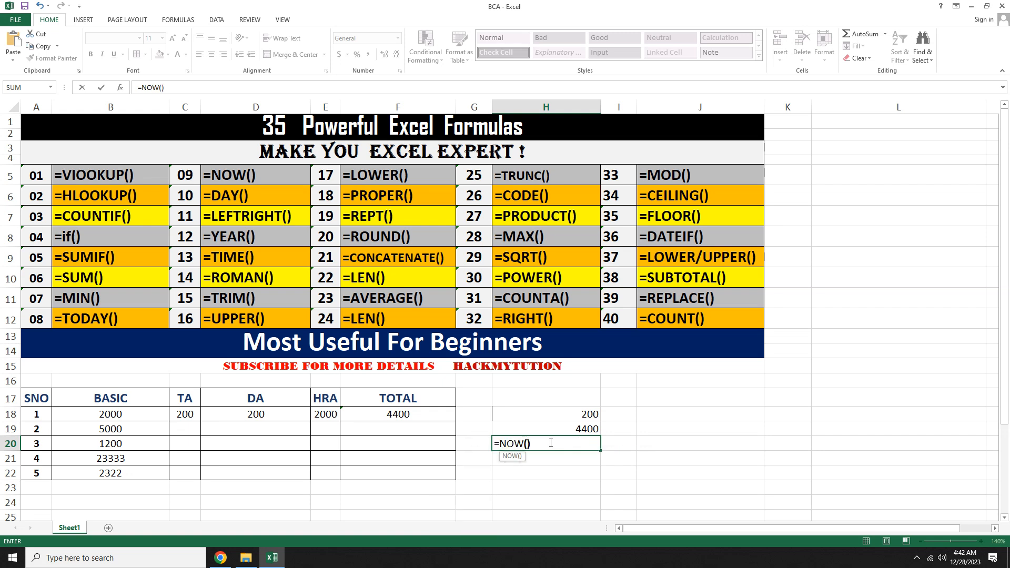
{"action": "key", "text": "Return"}
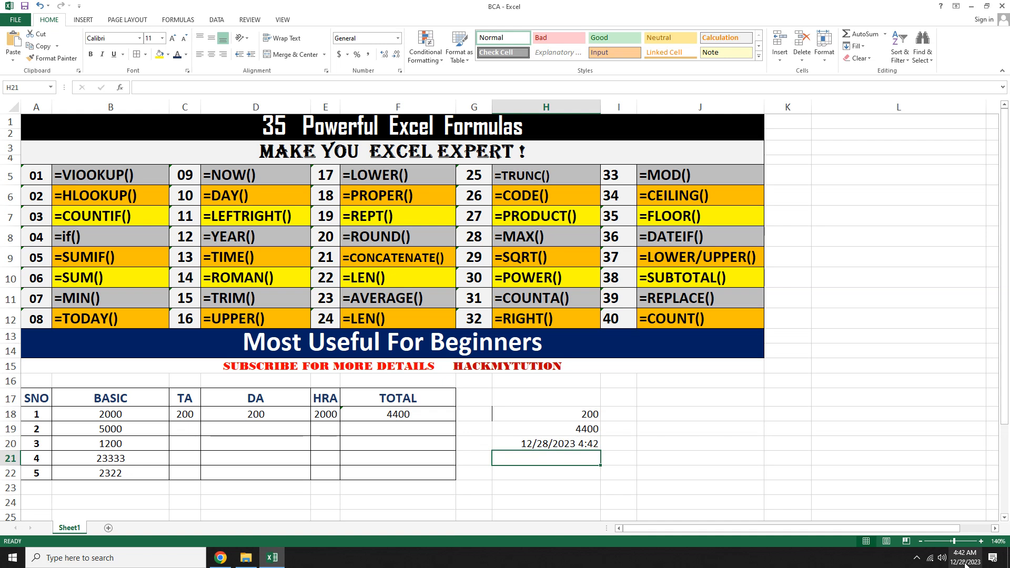
Step: Enter a TODAY formula in H21 to show the current date
{"action": "mouse_move", "coordinate": [975, 564]}
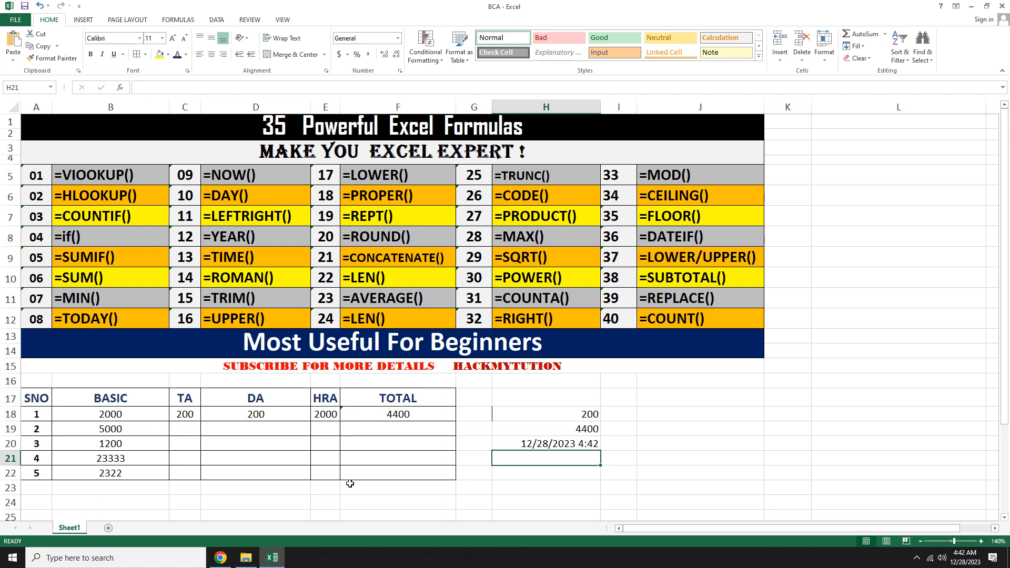
{"action": "type", "text": "=TO"}
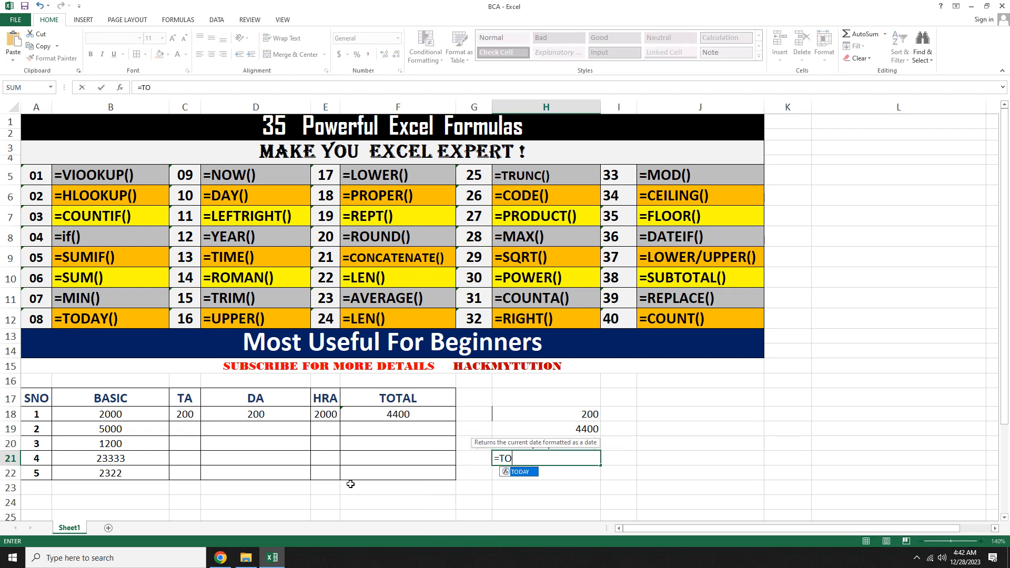
{"action": "type", "text": "DAY"}
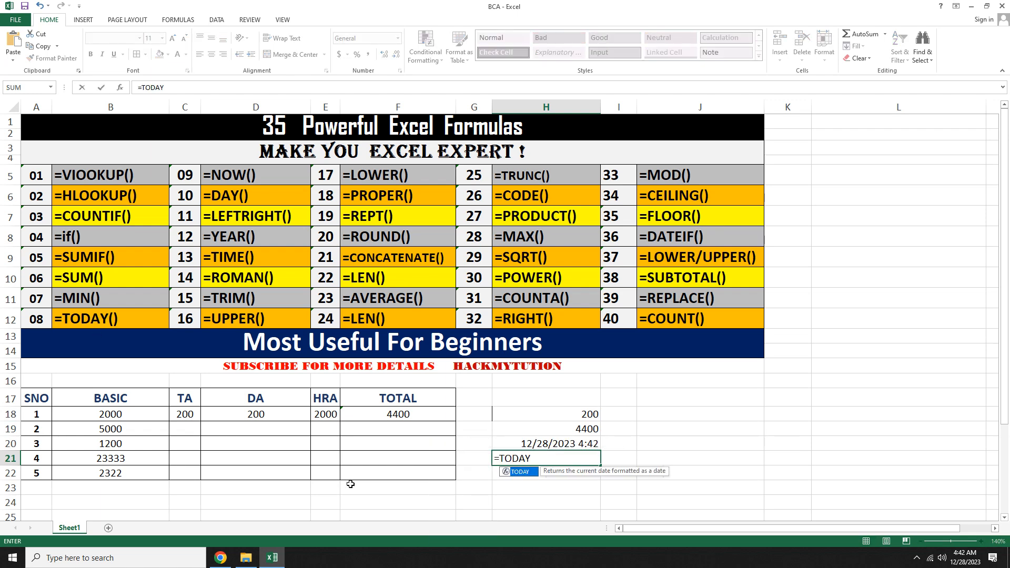
{"action": "type", "text": "()"}
{"action": "key", "text": "Return"}
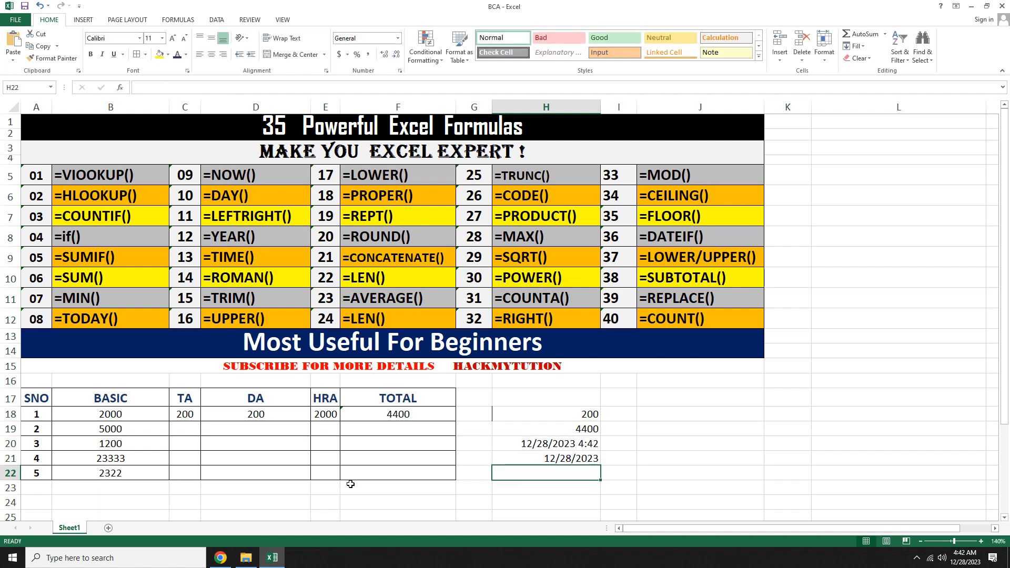
{"action": "key", "text": "Up"}
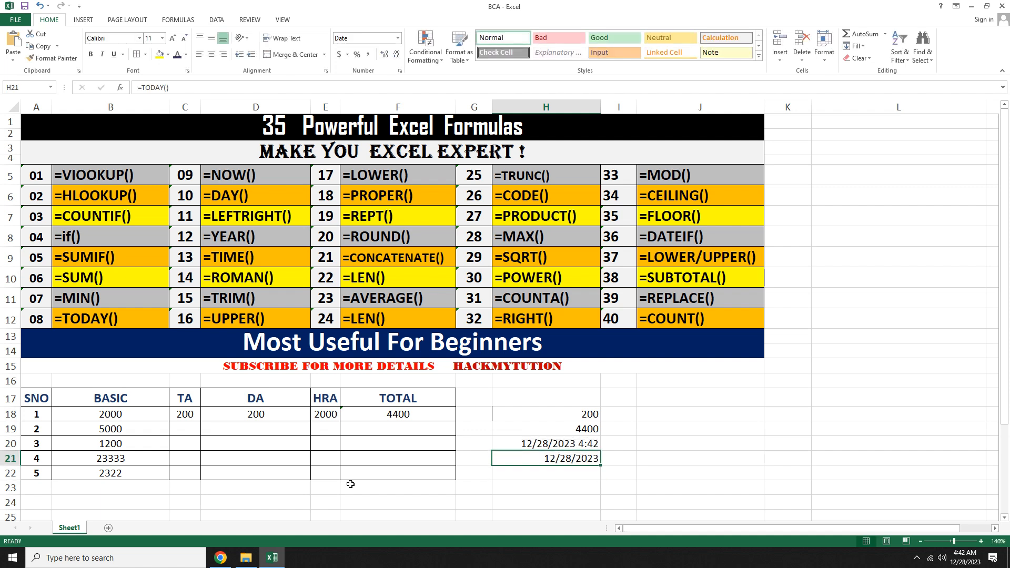
{"action": "key", "text": "Down"}
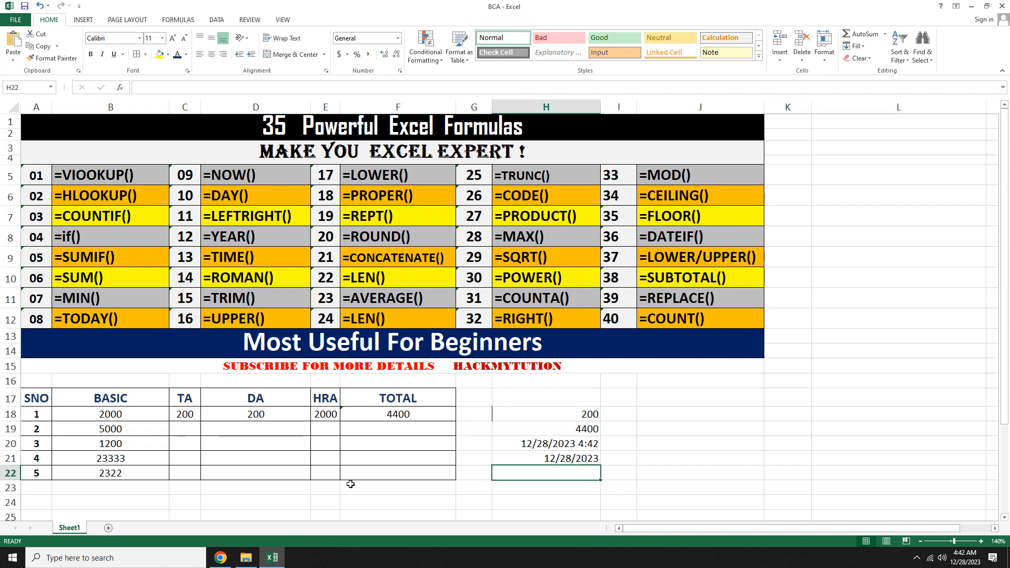
Step: Enter a DAY formula in H22 that takes the date in H21, and reopen it to review the formula
{"action": "type", "text": "="}
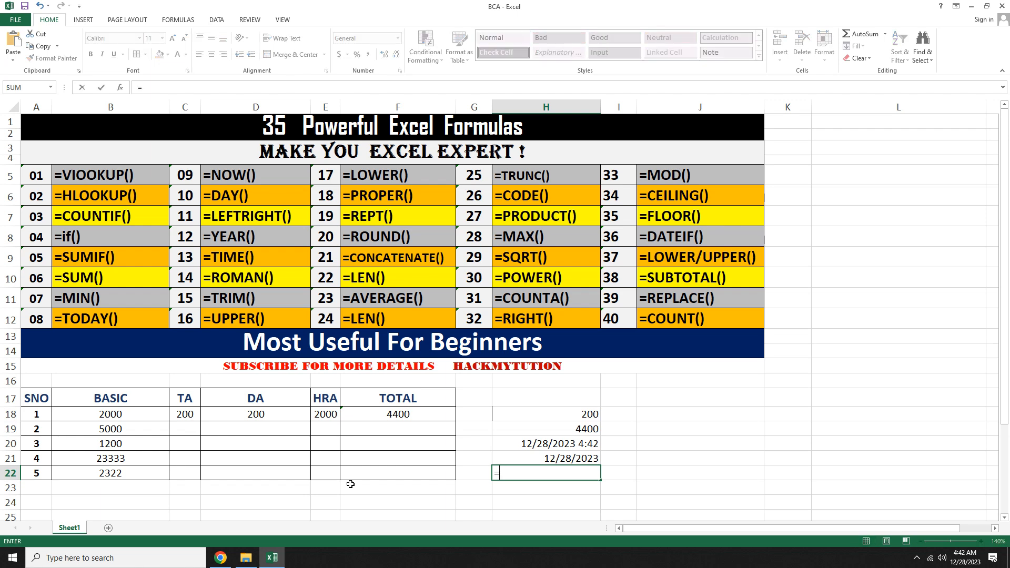
{"action": "type", "text": "DAY("}
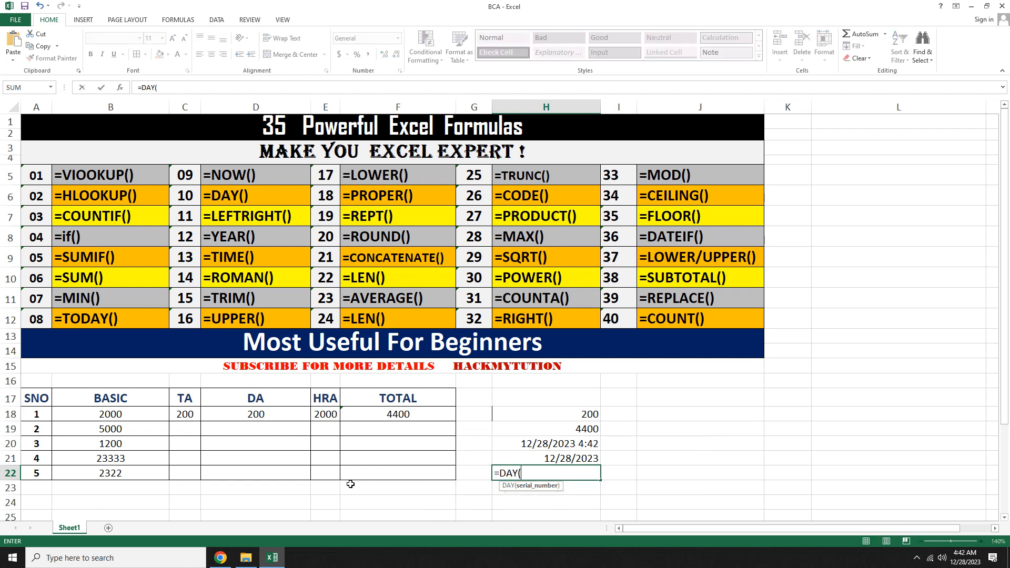
{"action": "key", "text": "Up"}
{"action": "type", "text": ")"}
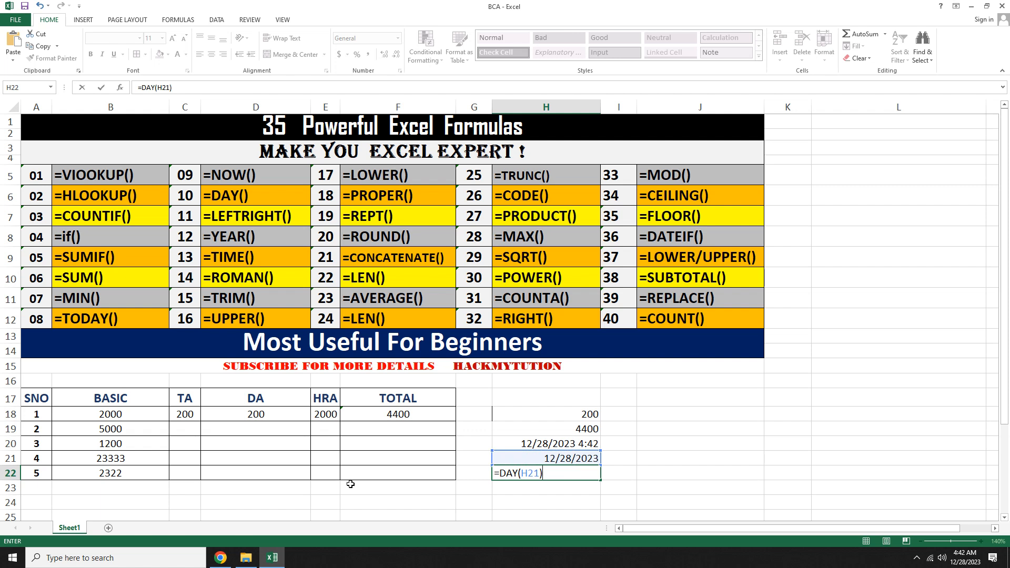
{"action": "key", "text": "Return"}
{"action": "key", "text": "Up"}
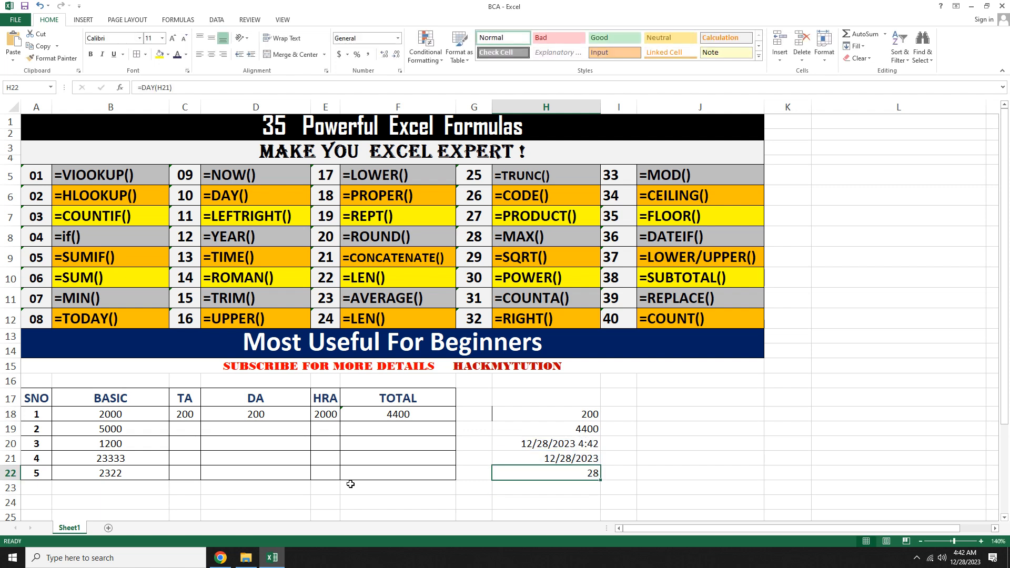
{"action": "key", "text": "Down"}
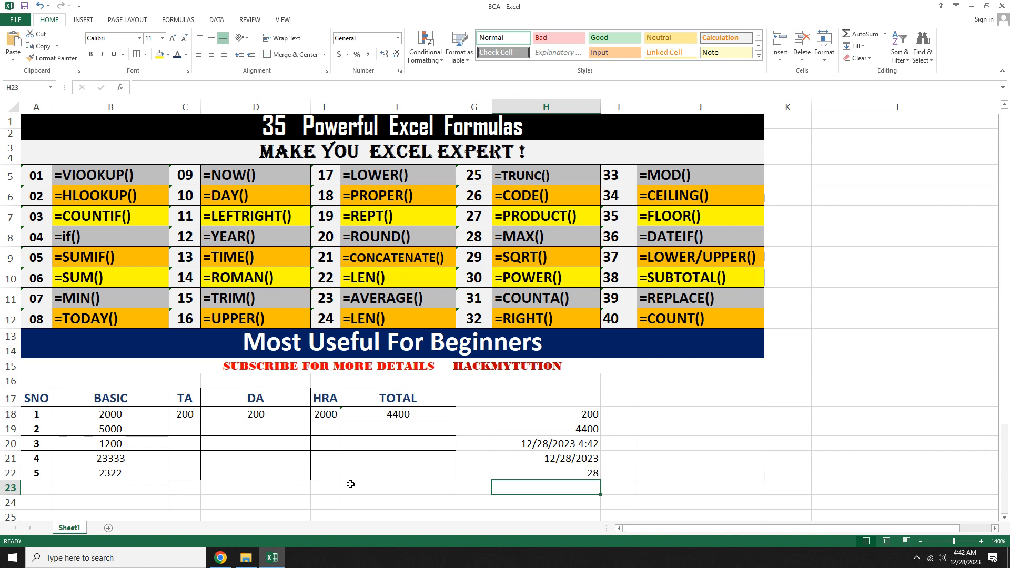
{"action": "key", "text": "Up"}
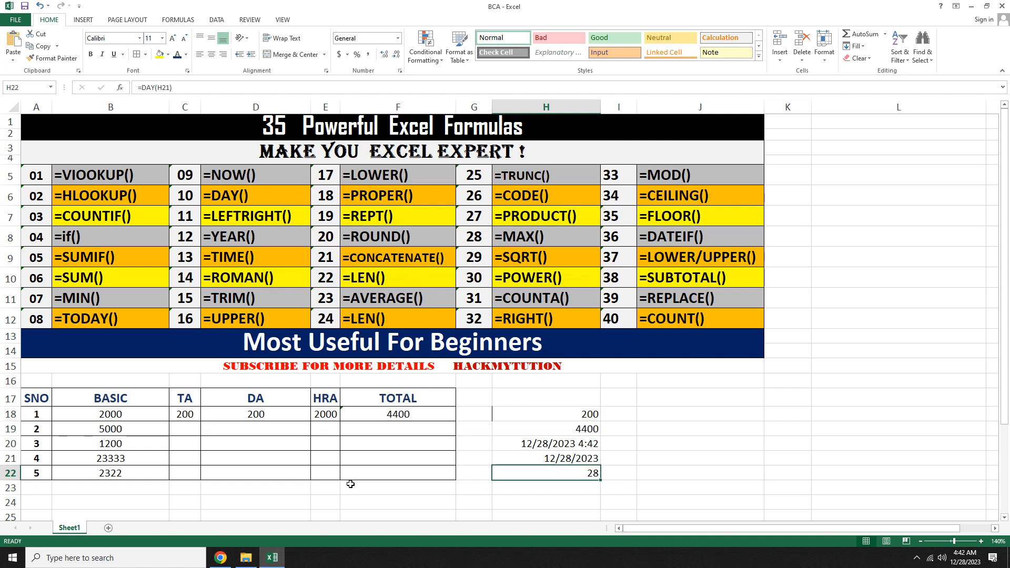
{"action": "key", "text": "F2"}
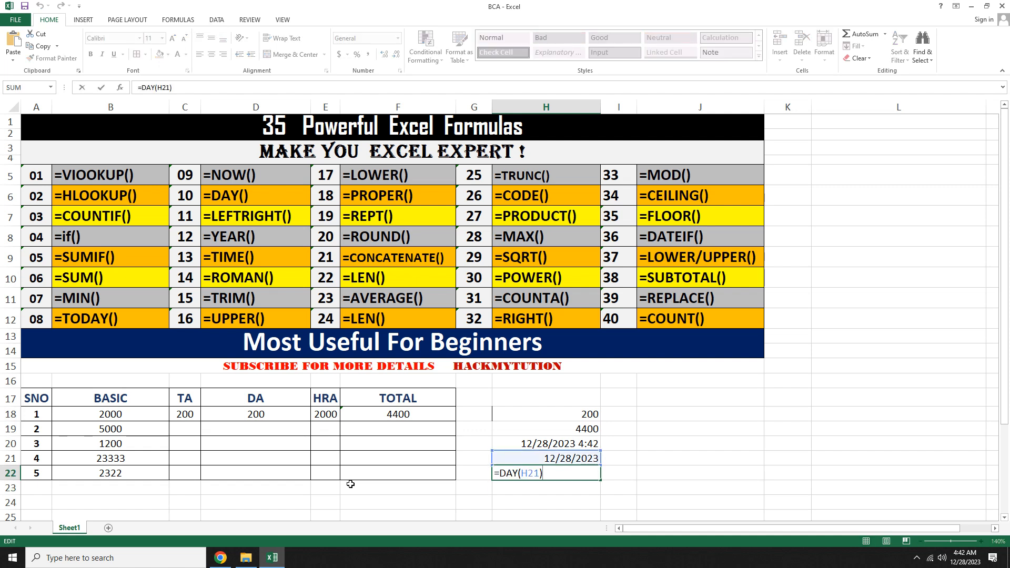
{"action": "key", "text": "Return"}
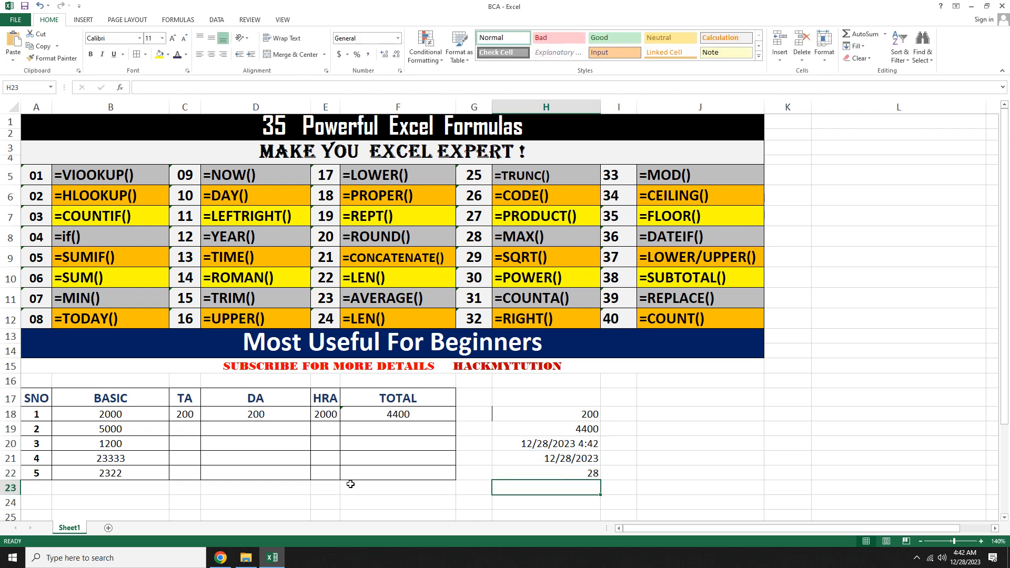
Step: Enter a YEAR formula in H23 that takes the date in H21
{"action": "type", "text": "=YEA"}
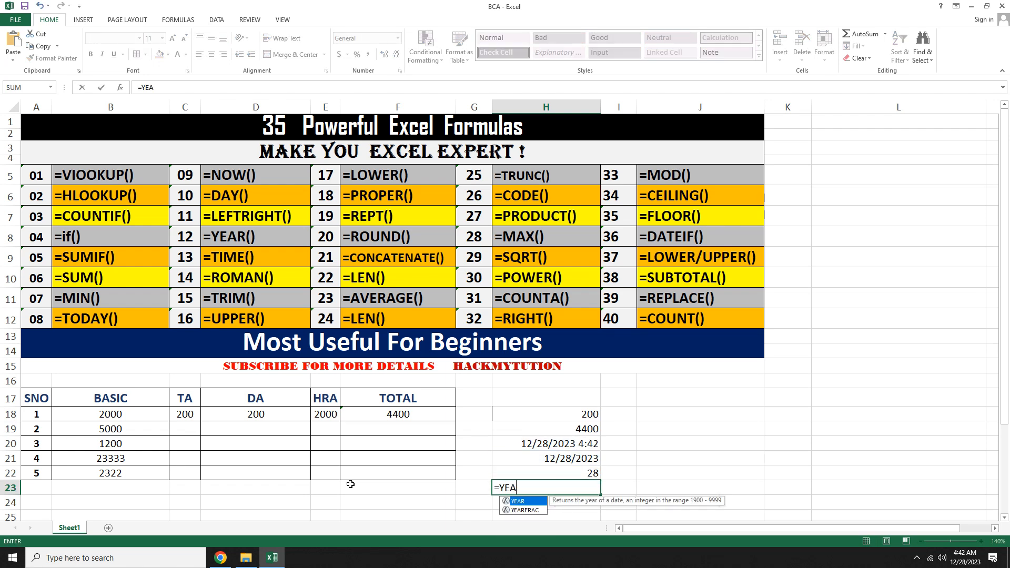
{"action": "type", "text": "R("}
{"action": "key", "text": "Up"}
{"action": "key", "text": "Up"}
{"action": "type", "text": ")"}
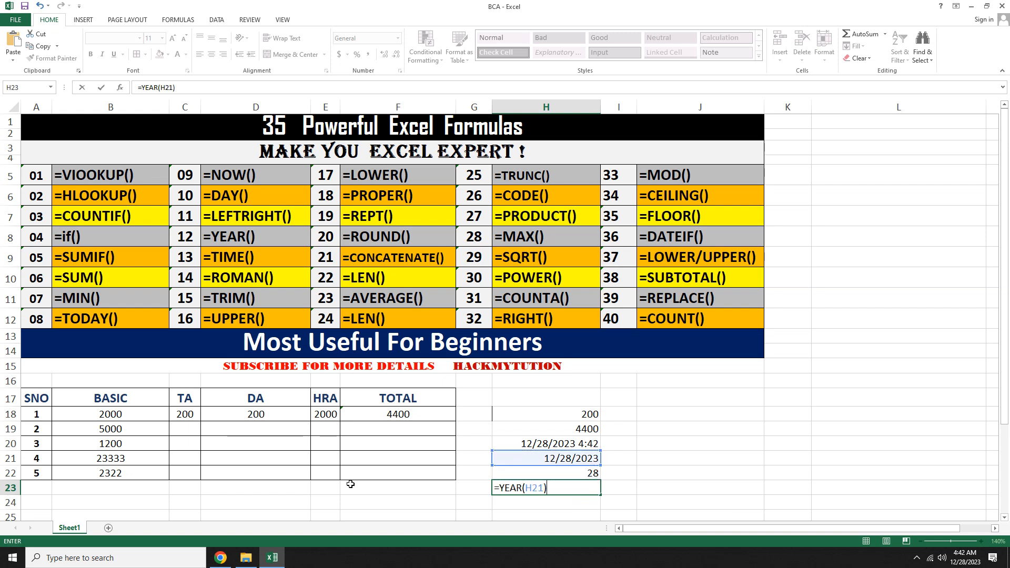
{"action": "key", "text": "Return"}
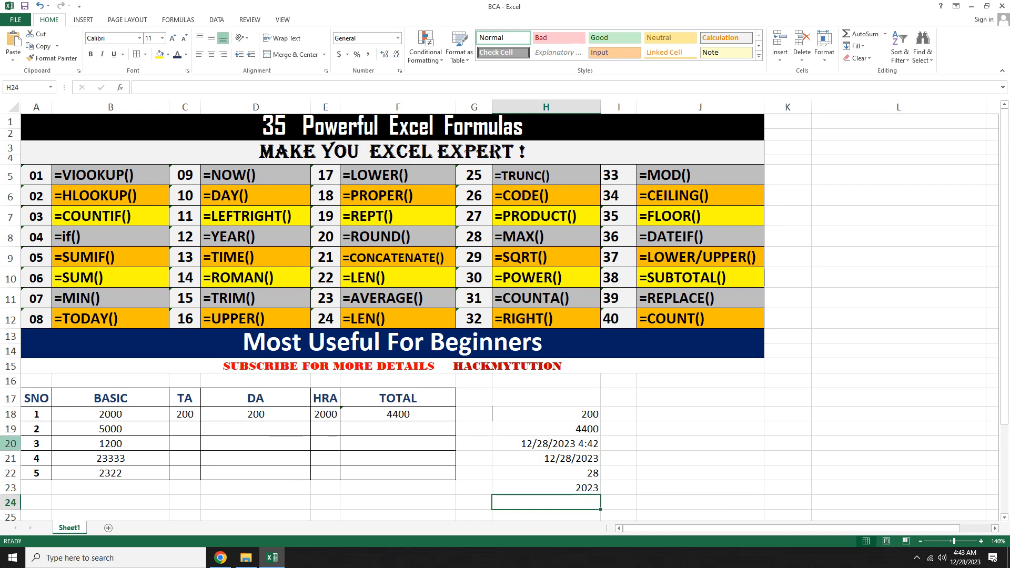
Step: Edit the formula label in D7 so it reads =LEFT() instead of listing both functions
{"action": "double_click", "coordinate": [242, 216]}
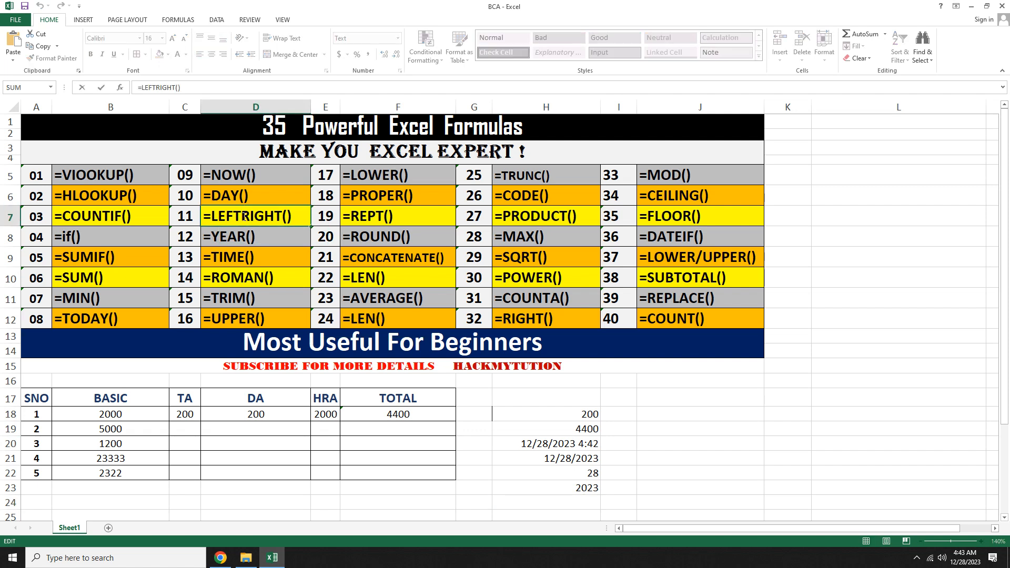
{"action": "left_click_drag", "start_coordinate": [242, 217], "coordinate": [283, 216]}
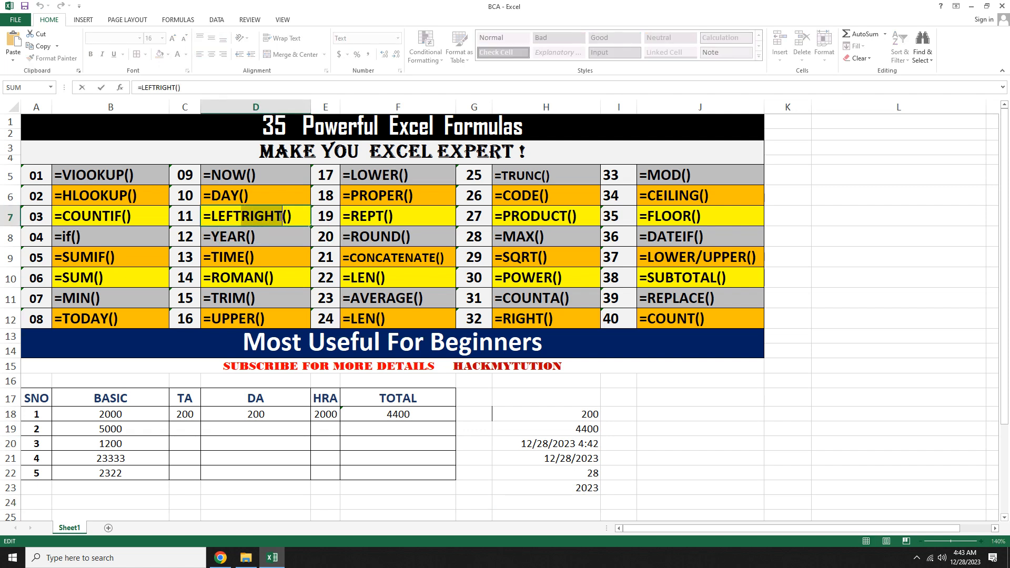
{"action": "key", "text": "BackSpace"}
{"action": "key", "text": "Return"}
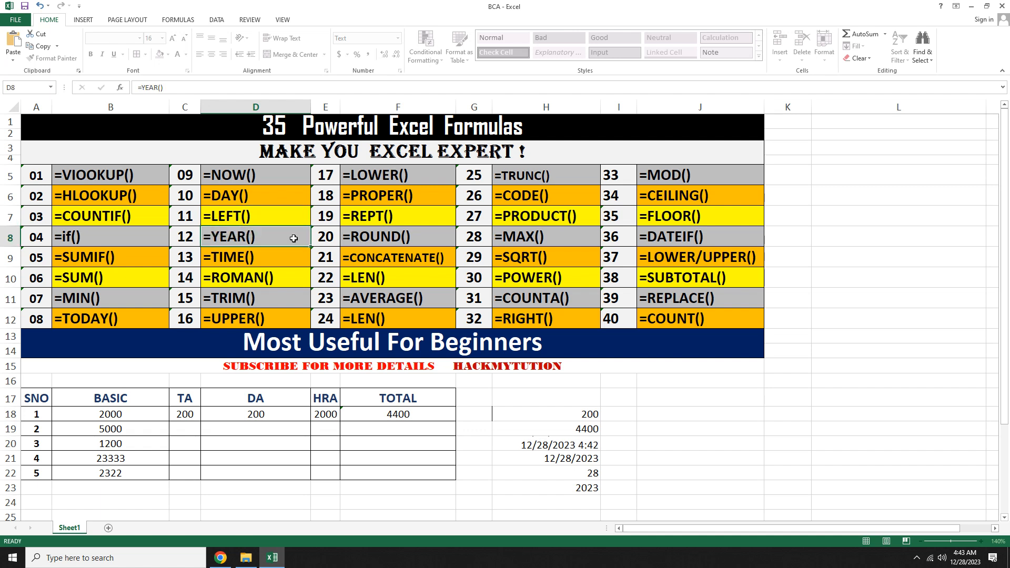
Step: Enter a LEFT formula in H17 returning the first 2 characters of the BASIC header in B17
{"action": "left_click", "coordinate": [535, 403]}
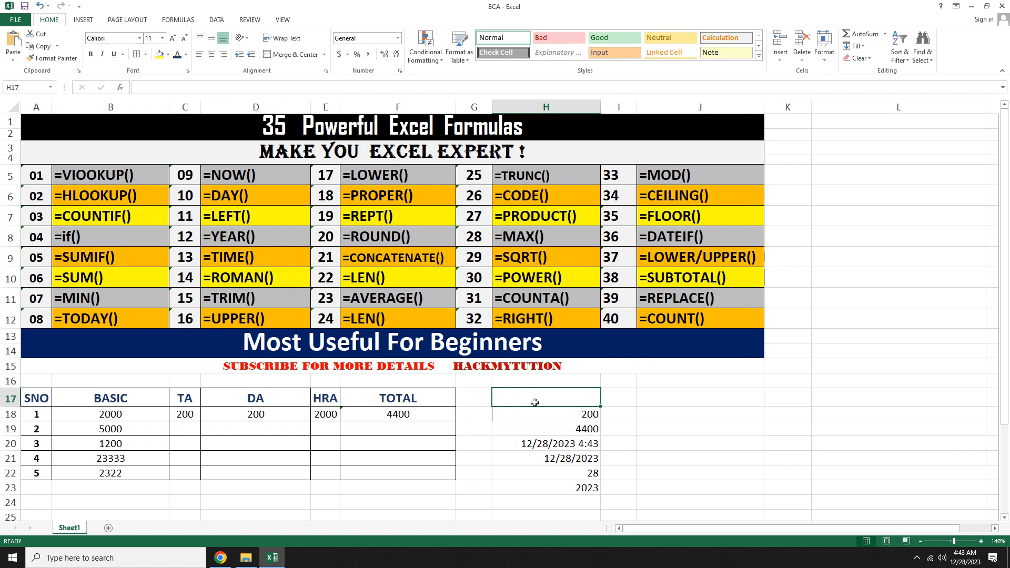
{"action": "left_click", "coordinate": [266, 367]}
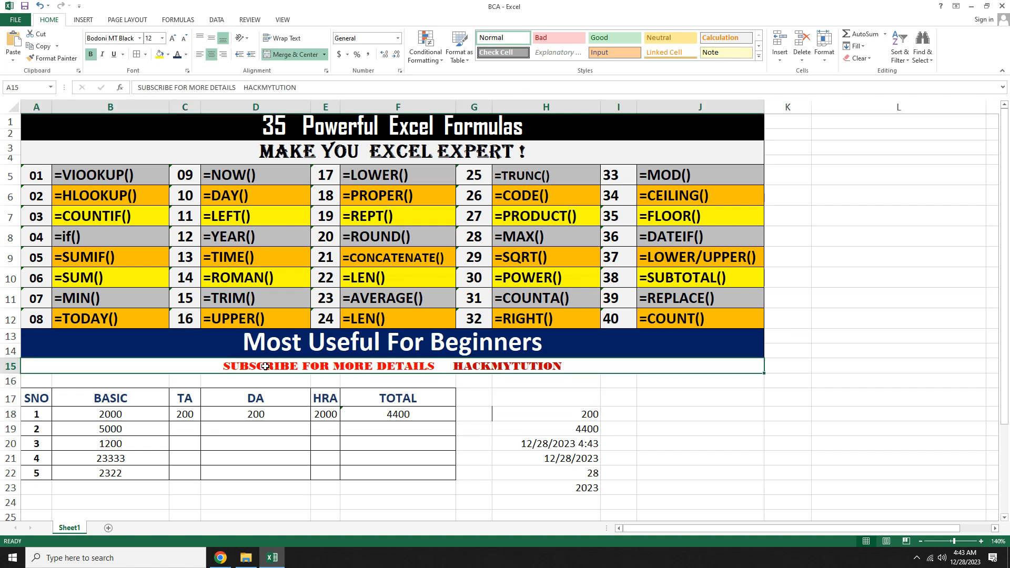
{"action": "left_click", "coordinate": [124, 399]}
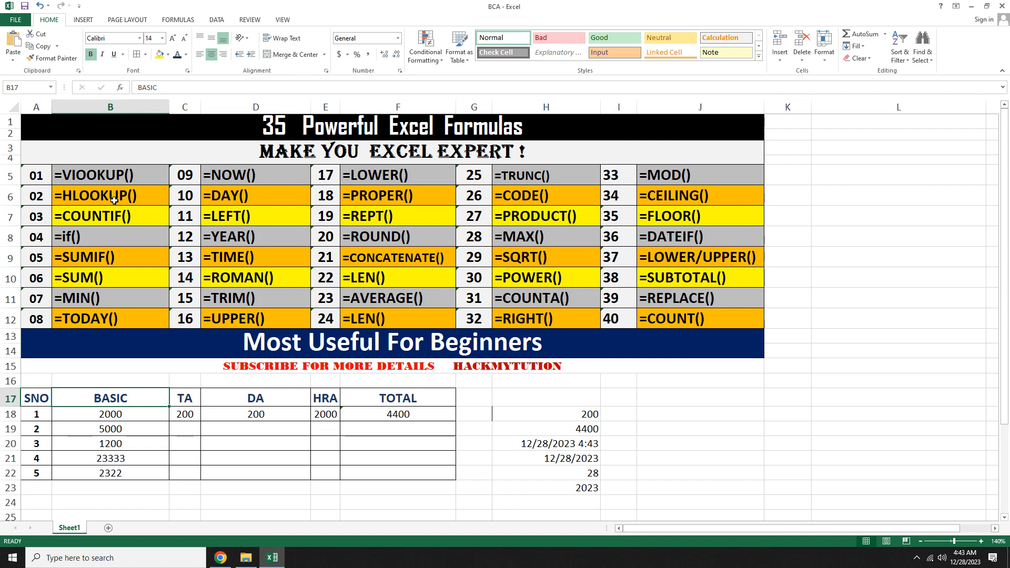
{"action": "left_click", "coordinate": [541, 401]}
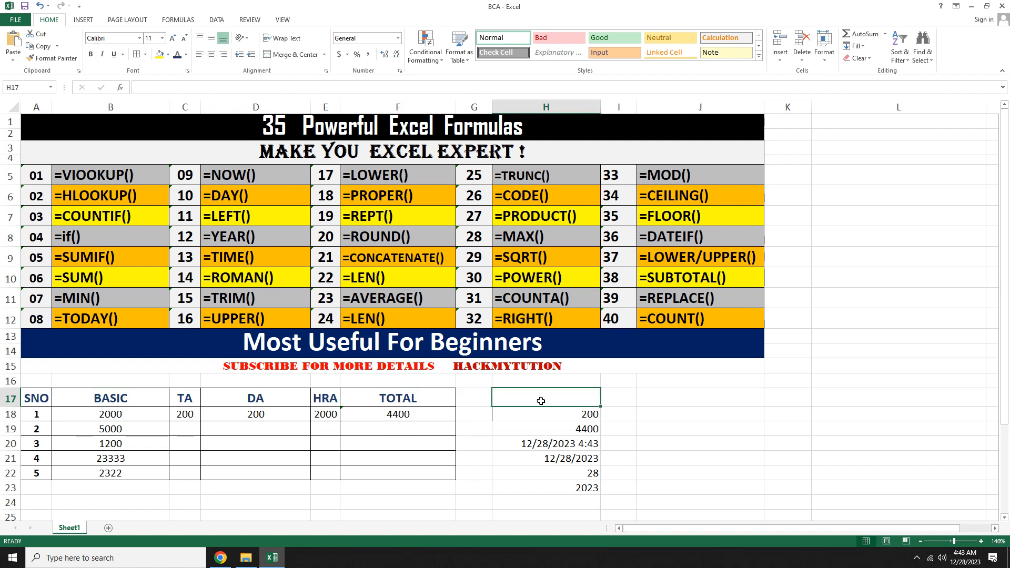
{"action": "type", "text": "="}
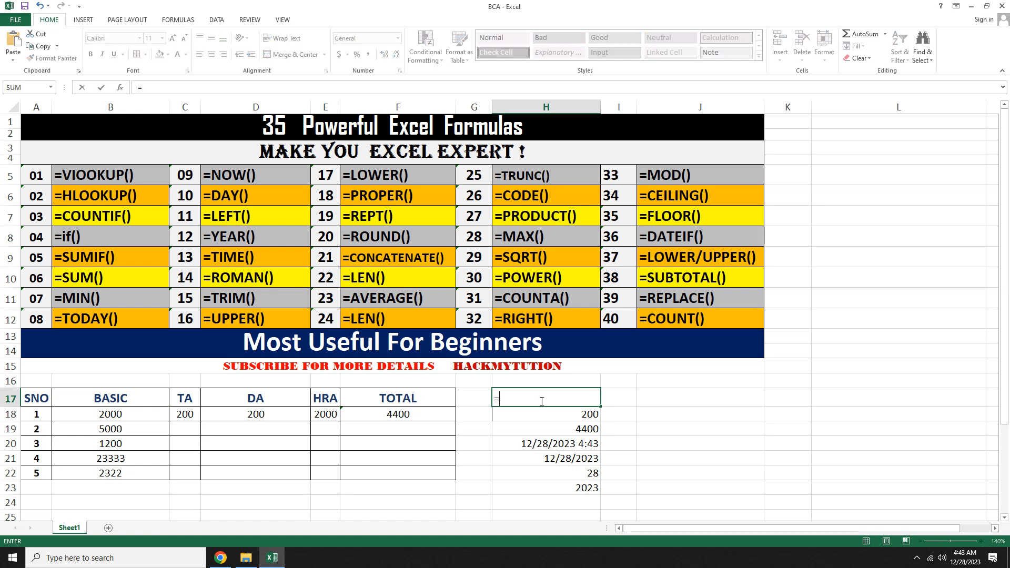
{"action": "type", "text": "LEFT"}
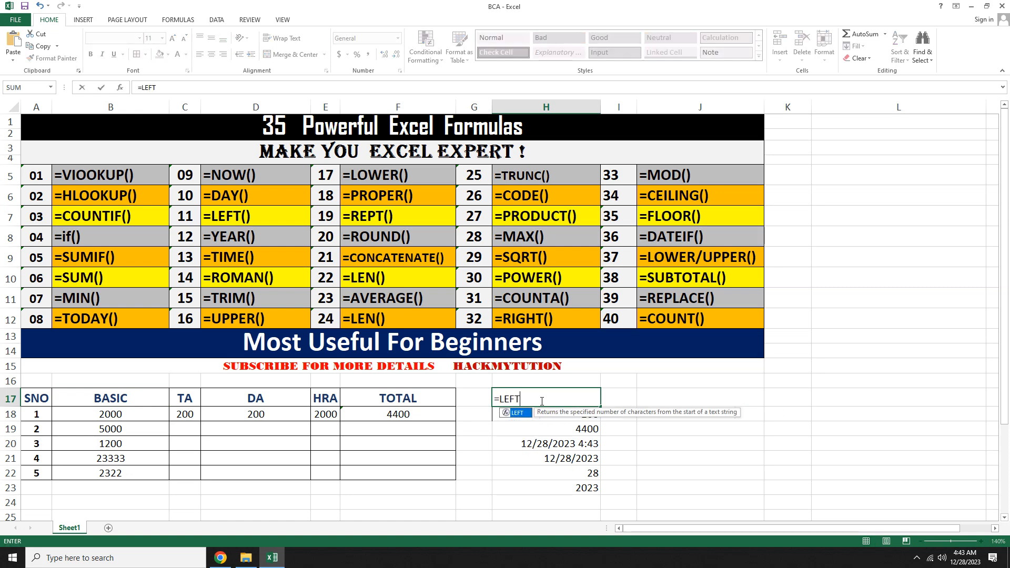
{"action": "type", "text": "("}
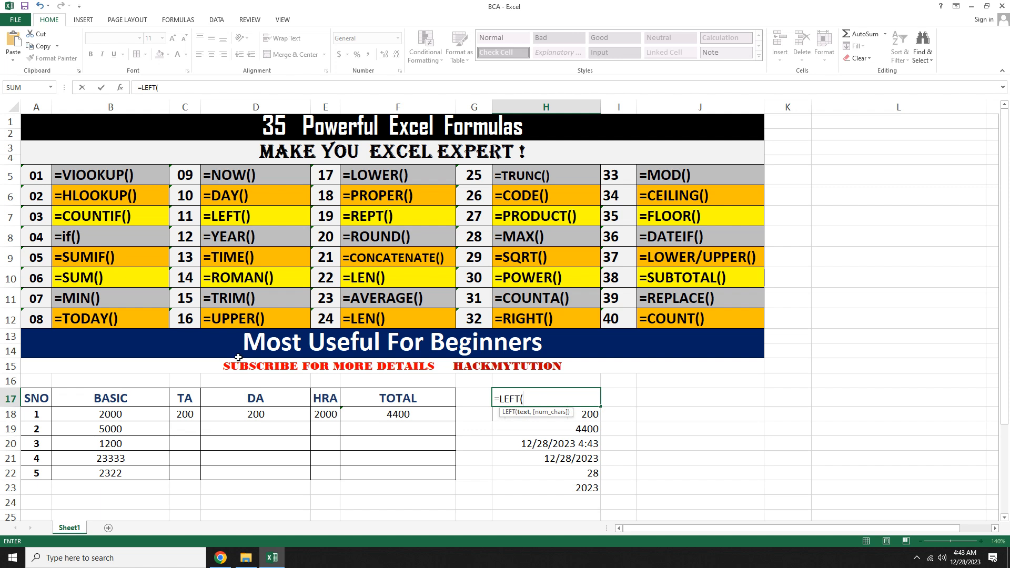
{"action": "left_click", "coordinate": [146, 401]}
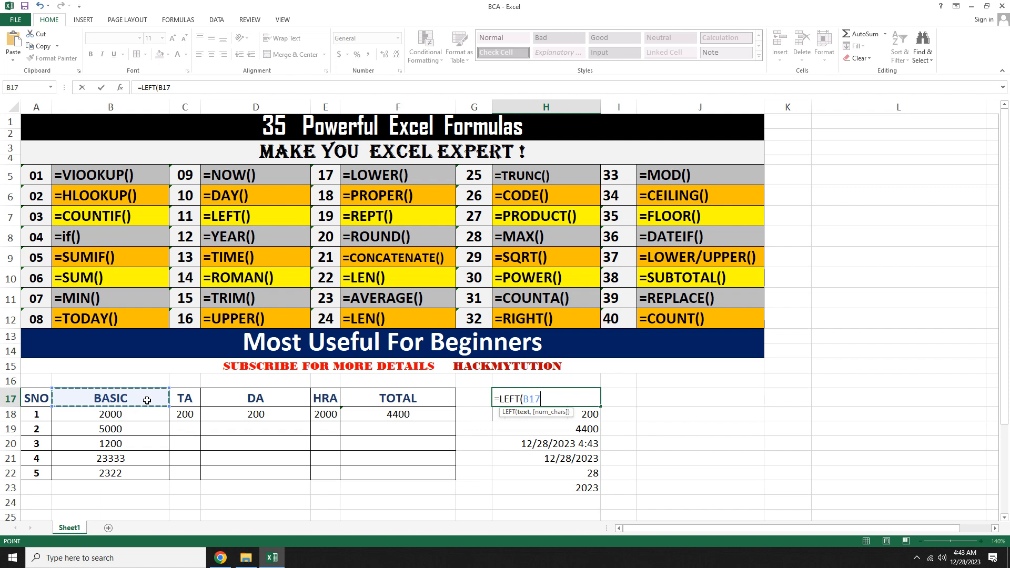
{"action": "type", "text": ",2"}
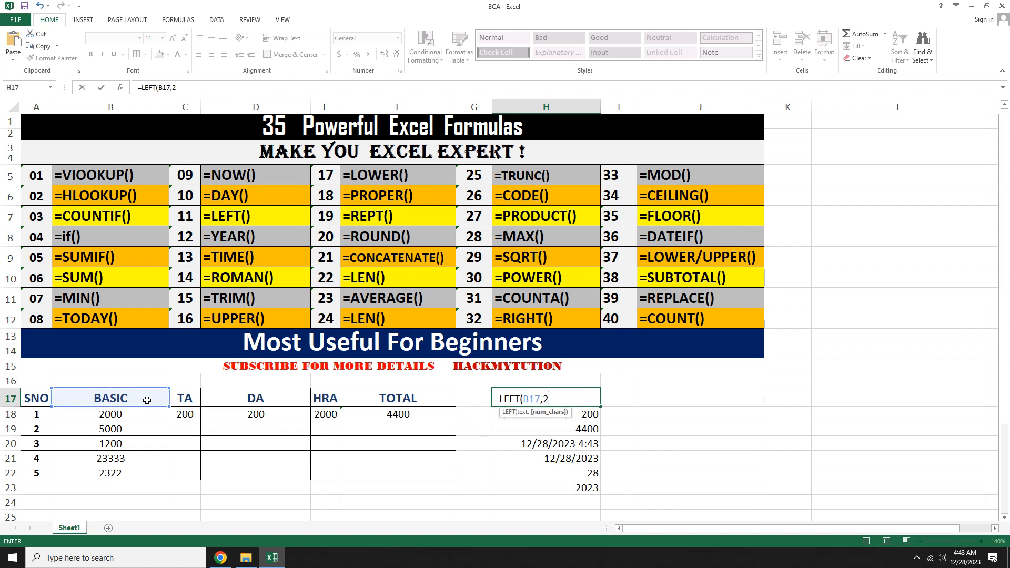
{"action": "type", "text": ")"}
{"action": "key", "text": "Return"}
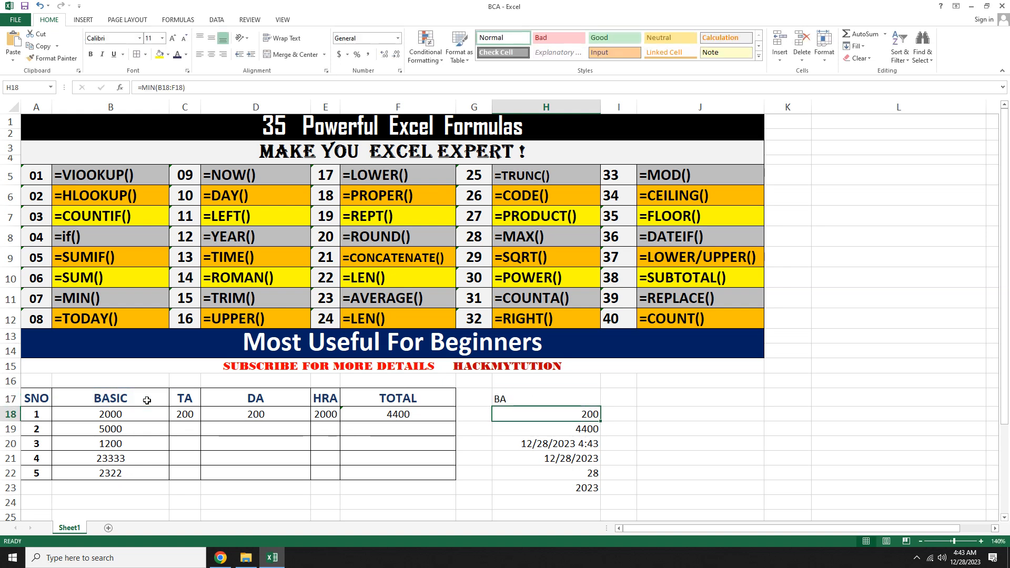
{"action": "key", "text": "Up"}
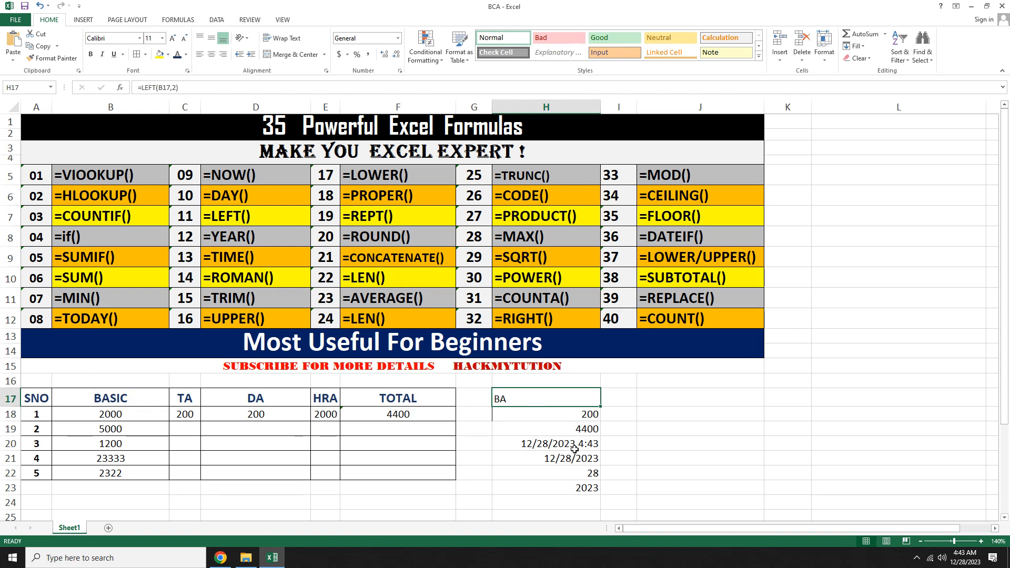
Step: Enter a RIGHT formula in J17 applied to the tutor's name written as a quoted text string
{"action": "left_click", "coordinate": [652, 398]}
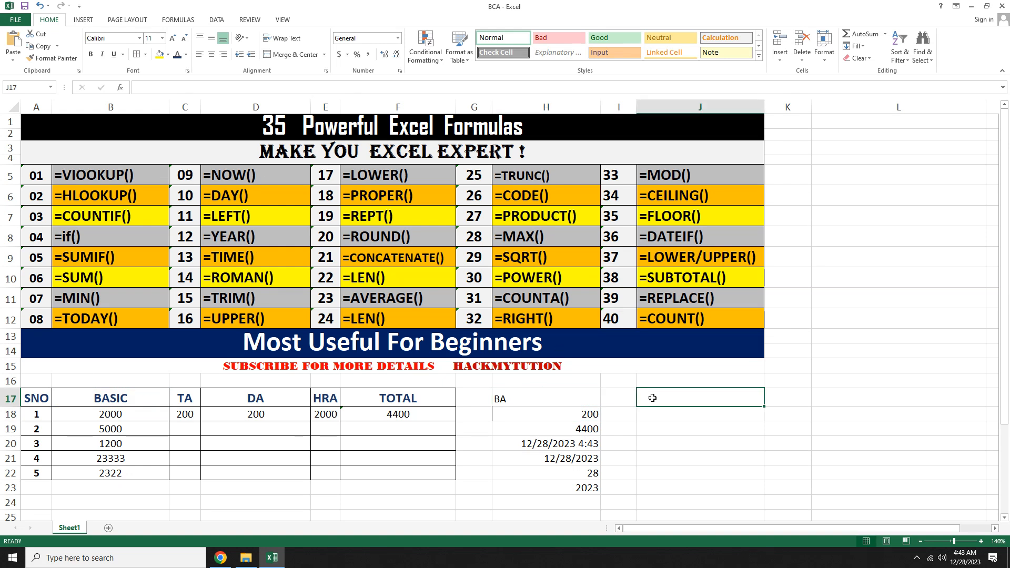
{"action": "type", "text": "=RI"}
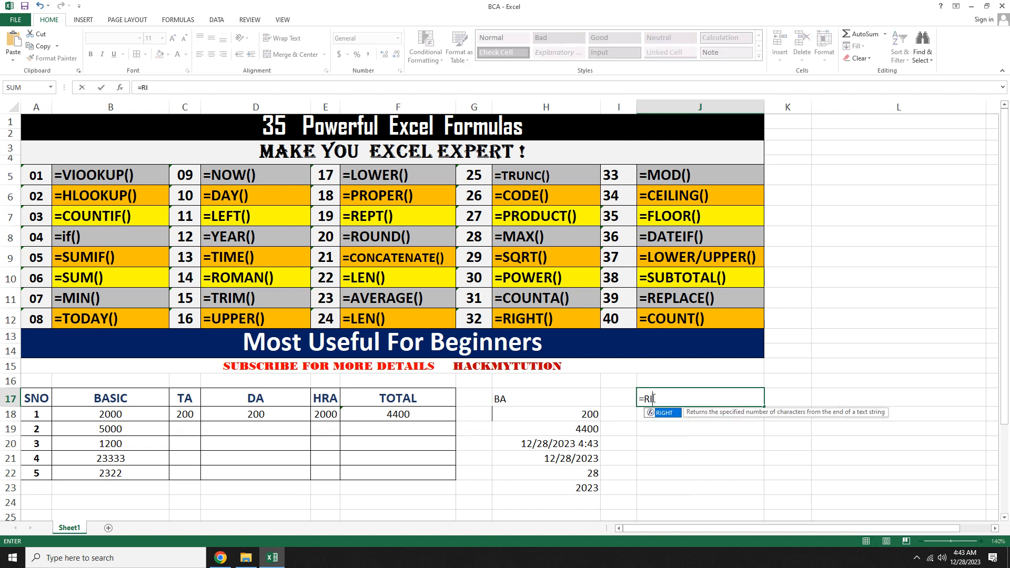
{"action": "type", "text": "GHT(\""}
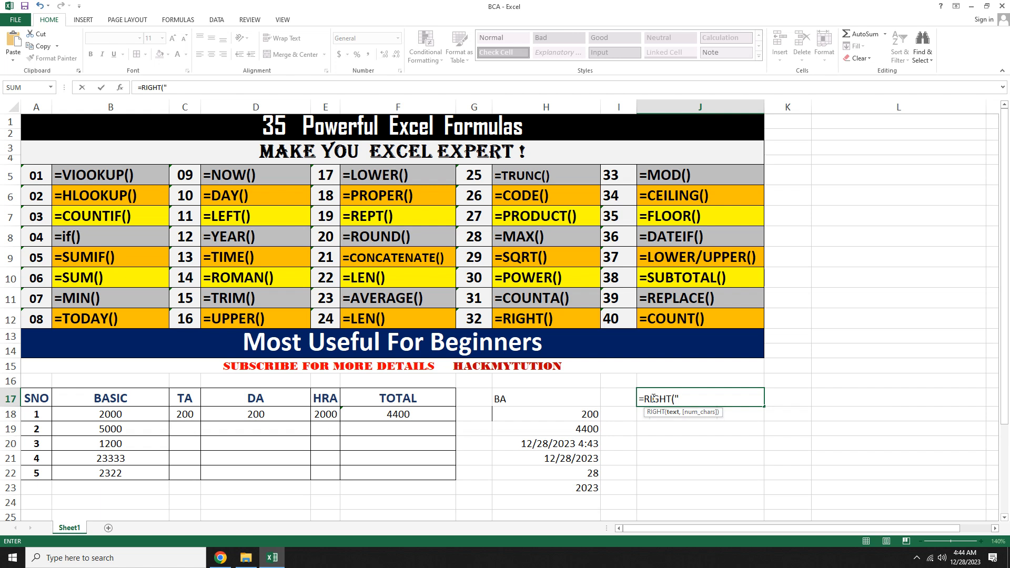
{"action": "type", "text": "DURGESHSIR\")"}
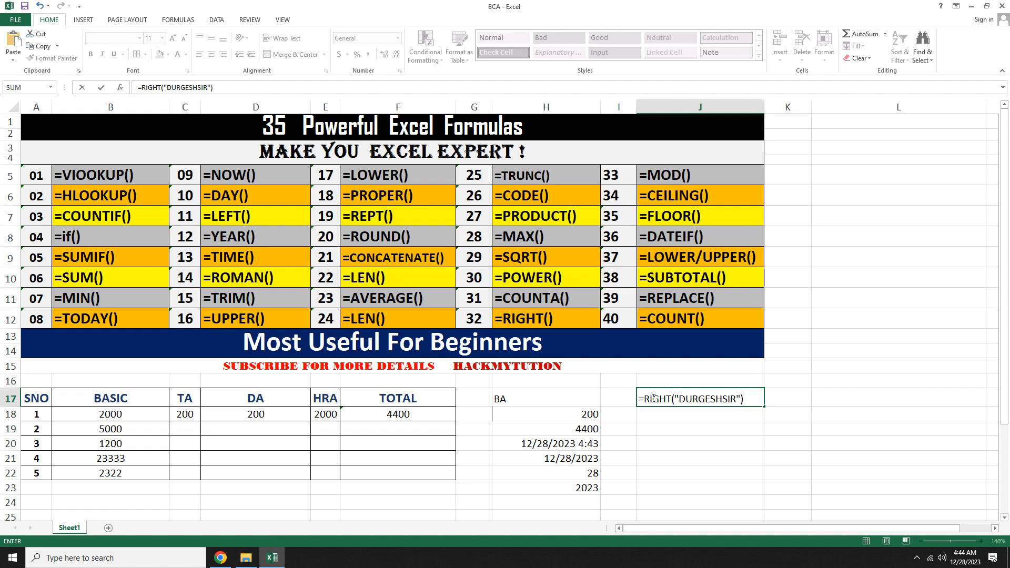
{"action": "key", "text": "Left"}
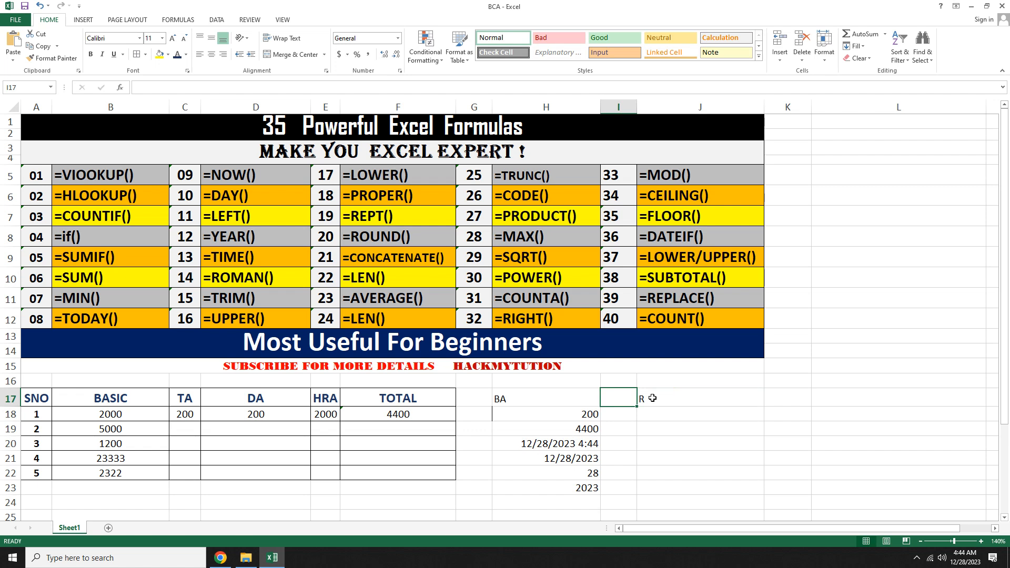
Step: Add 3 as the character count to the RIGHT formula in J17 so it returns the last three characters
{"action": "left_click", "coordinate": [652, 398]}
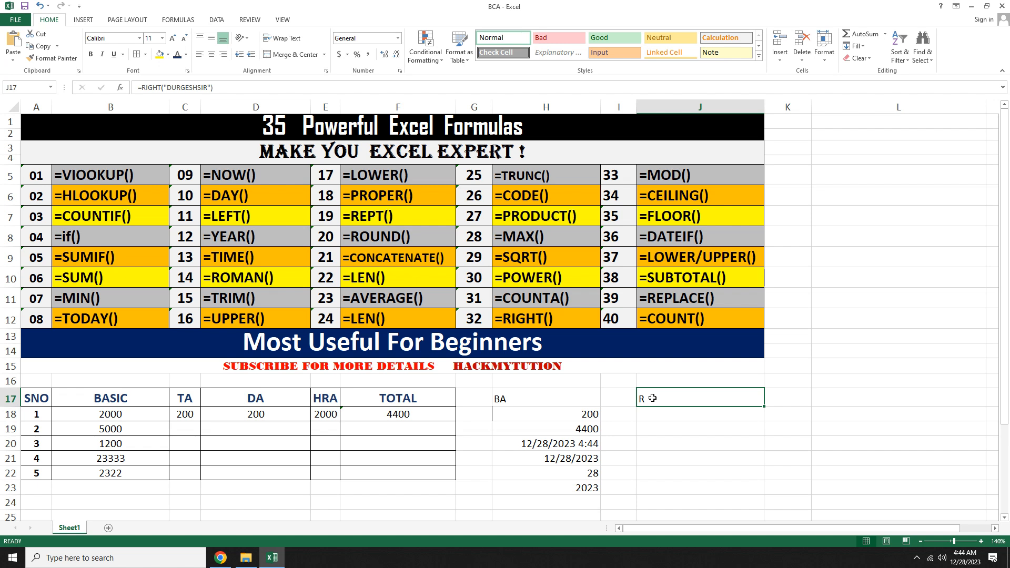
{"action": "double_click", "coordinate": [653, 398]}
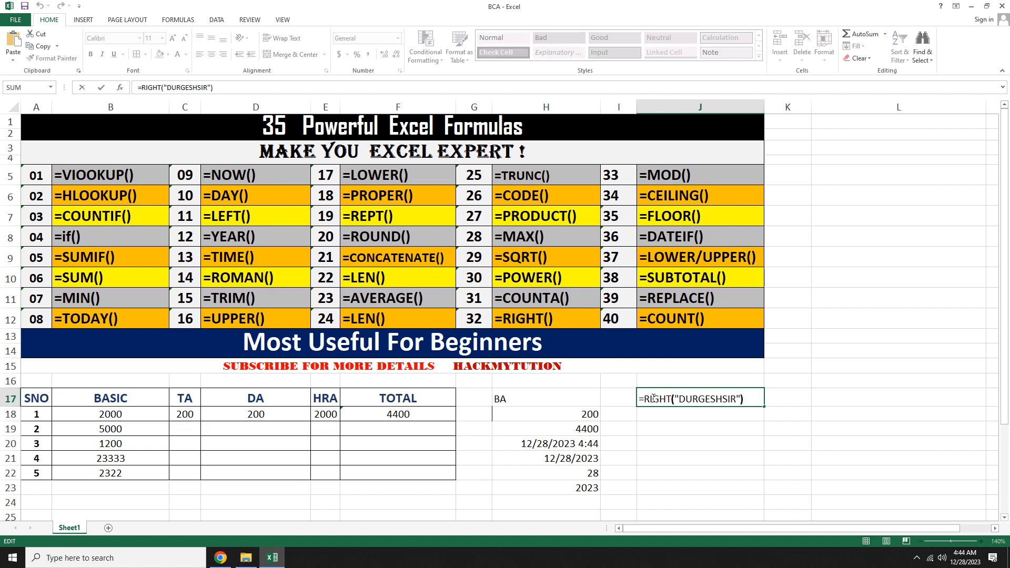
{"action": "key", "text": "Left"}
{"action": "key", "text": "Right"}
{"action": "left_click", "coordinate": [741, 399]}
{"action": "type", "text": ","}
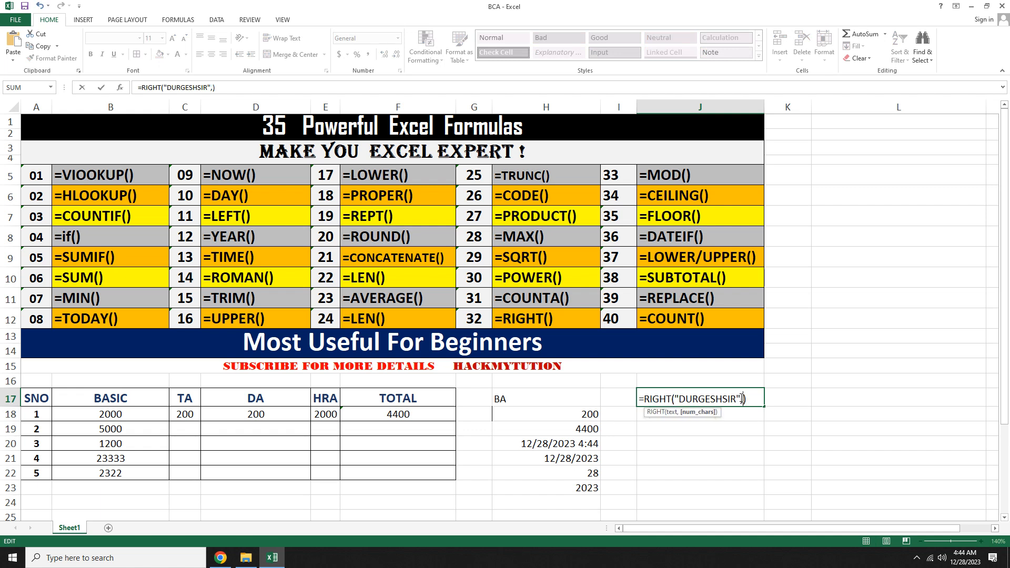
{"action": "type", "text": "3"}
{"action": "key", "text": "Return"}
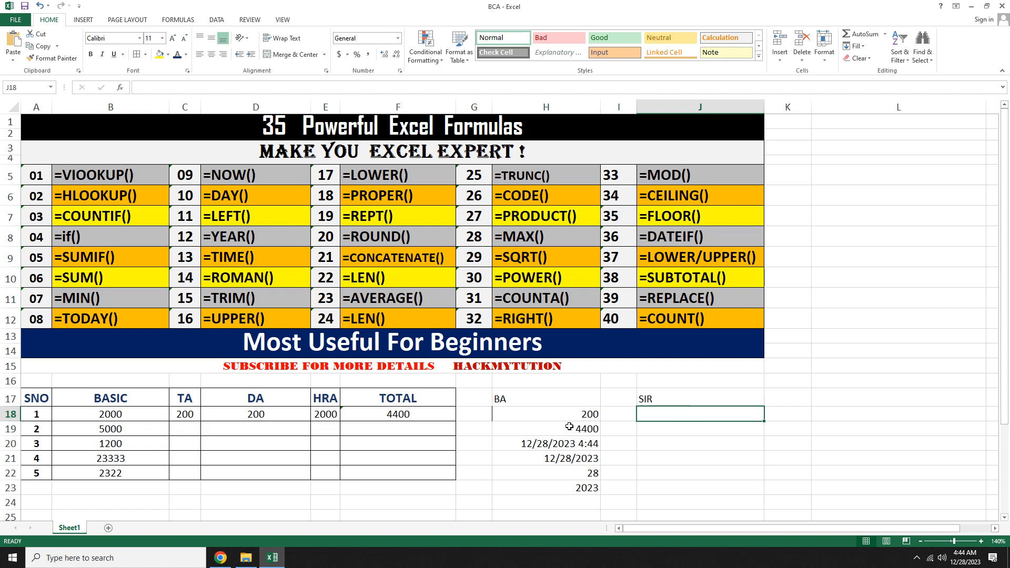
Step: Try to enter a TIME formula in J18 referencing the date-time in H20, and clear the cell's contents
{"action": "type", "text": "="}
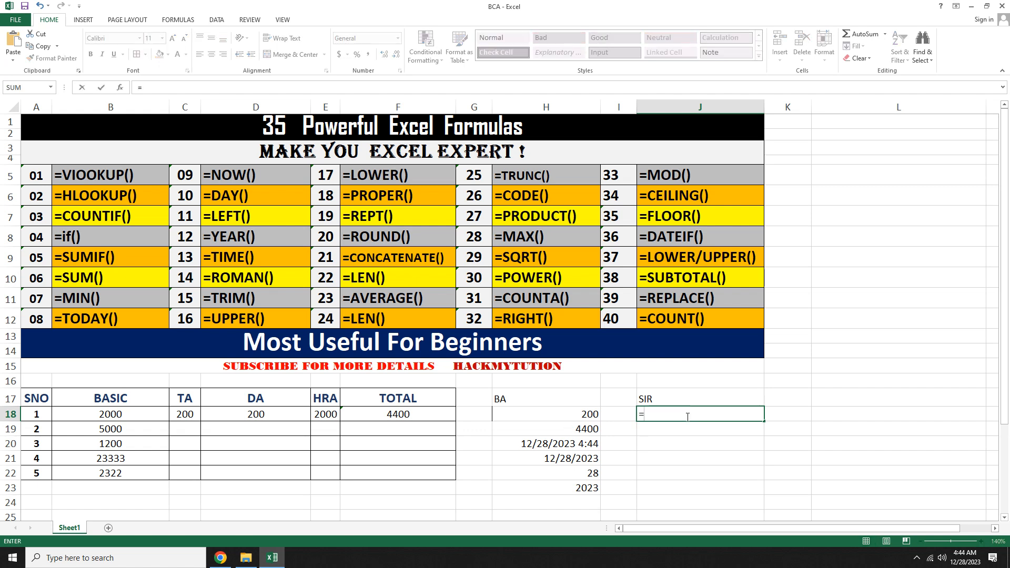
{"action": "type", "text": "TIME()"}
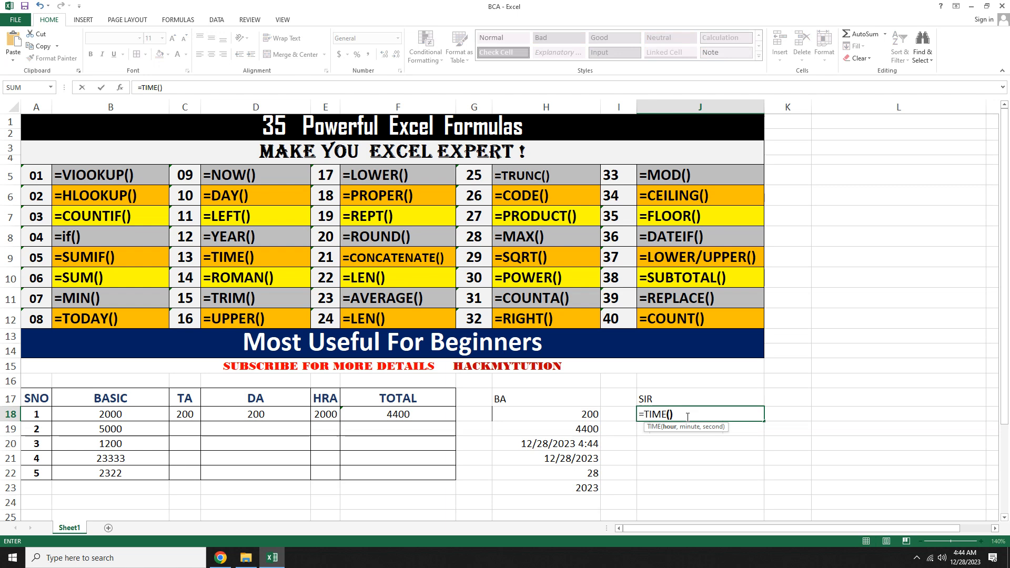
{"action": "key", "text": "Return"}
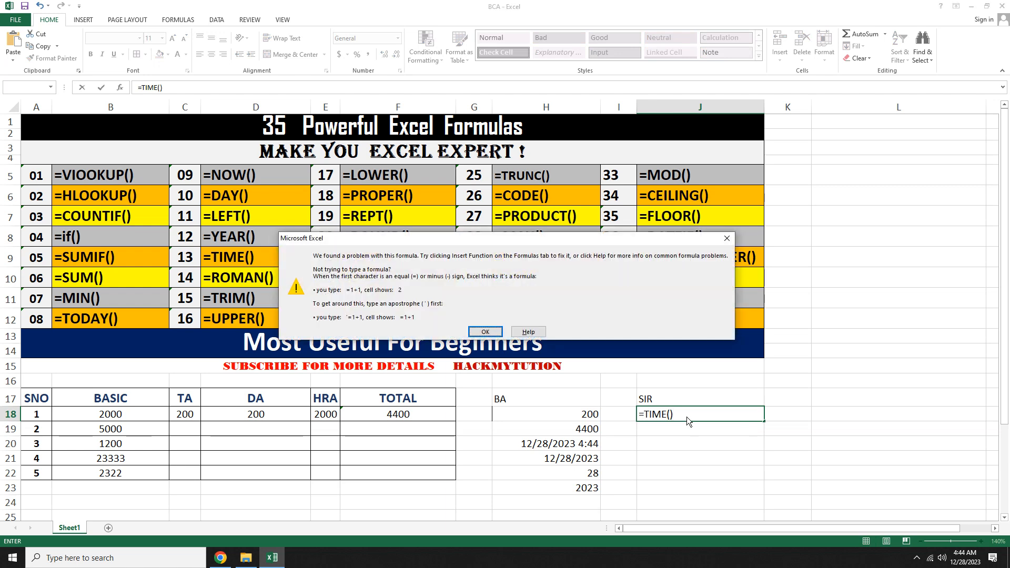
{"action": "key", "text": "Return"}
{"action": "left_click", "coordinate": [559, 446]}
{"action": "key", "text": "Return"}
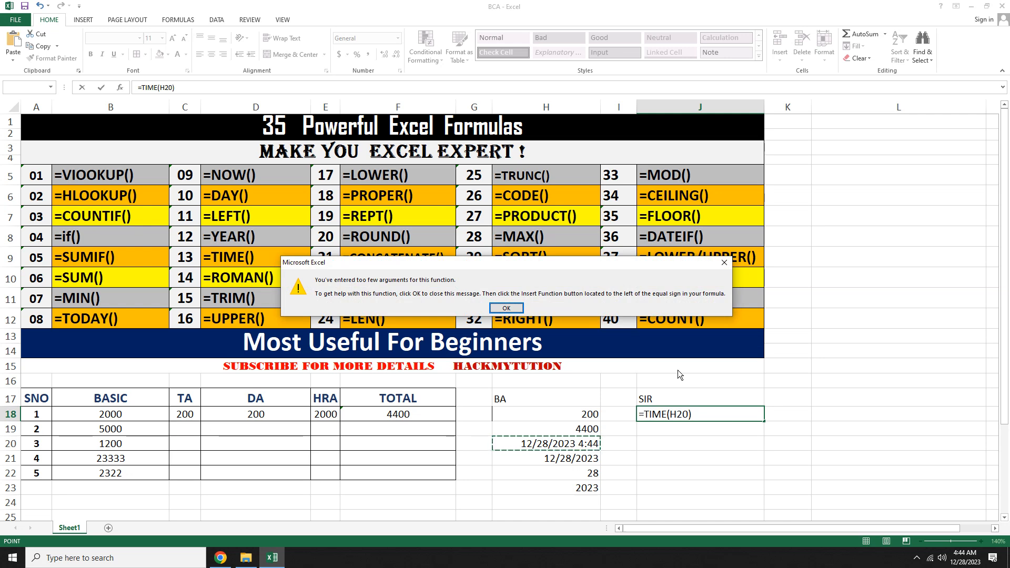
{"action": "left_click", "coordinate": [513, 309]}
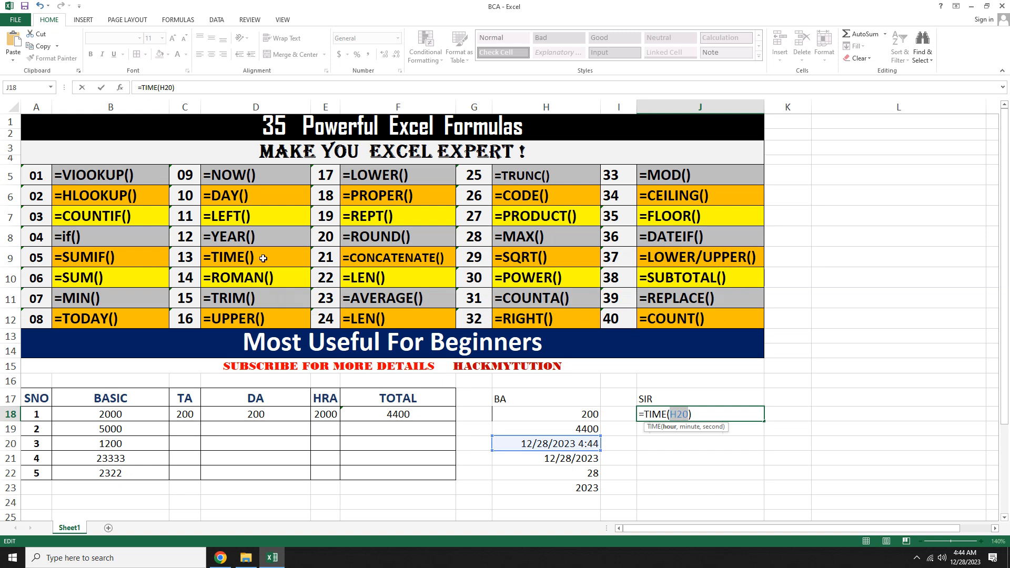
{"action": "left_click_drag", "start_coordinate": [698, 415], "coordinate": [640, 413]}
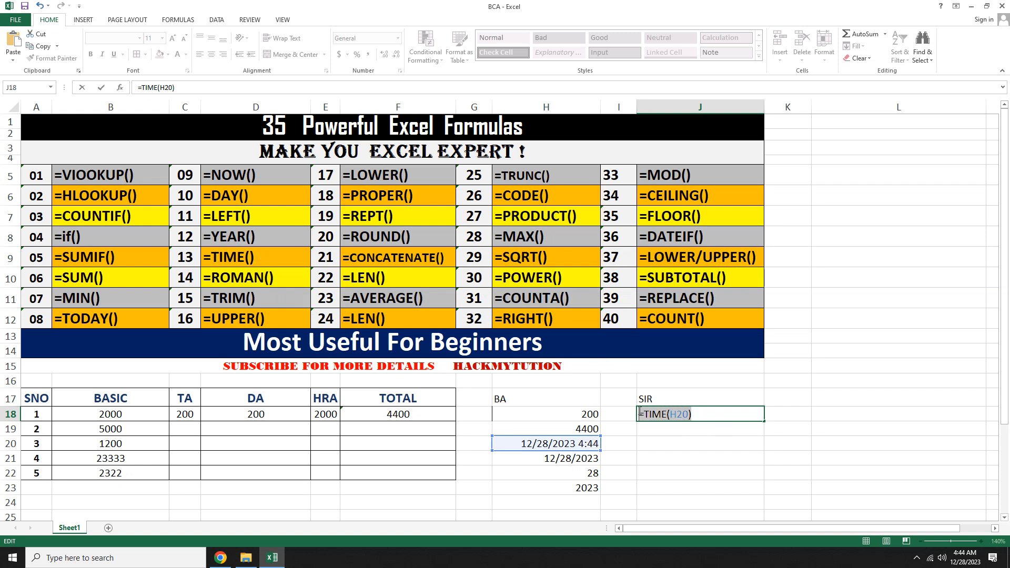
{"action": "key", "text": "BackSpace"}
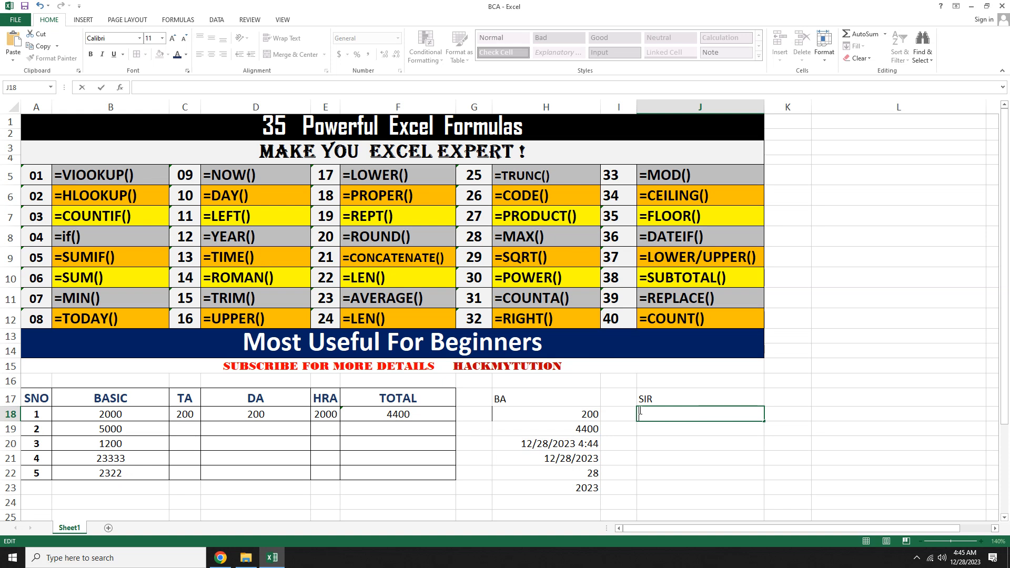
Step: Enter a ROMAN formula in J18 converting the number 12 to Roman numerals
{"action": "type", "text": "="}
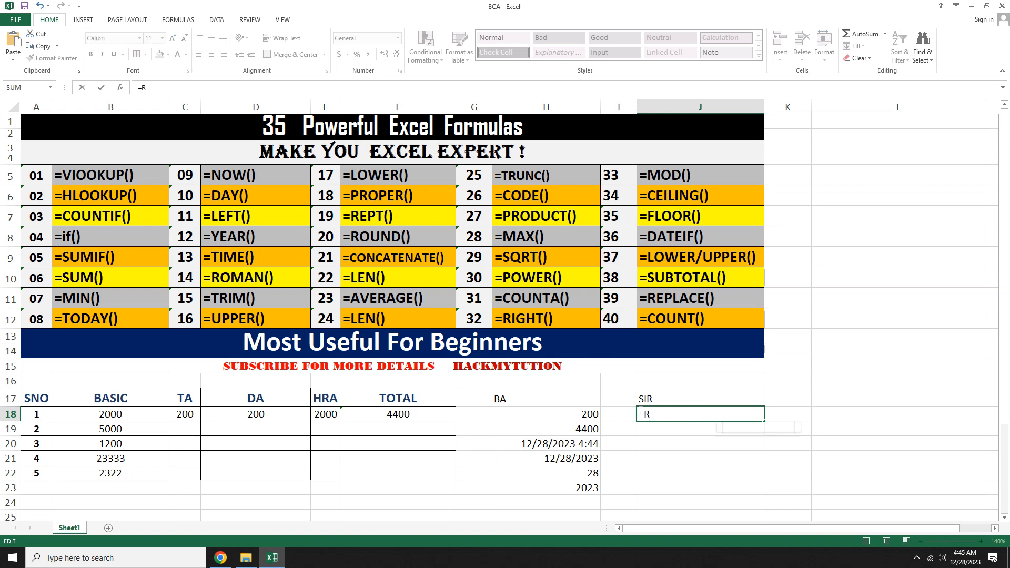
{"action": "type", "text": "ROMAN("}
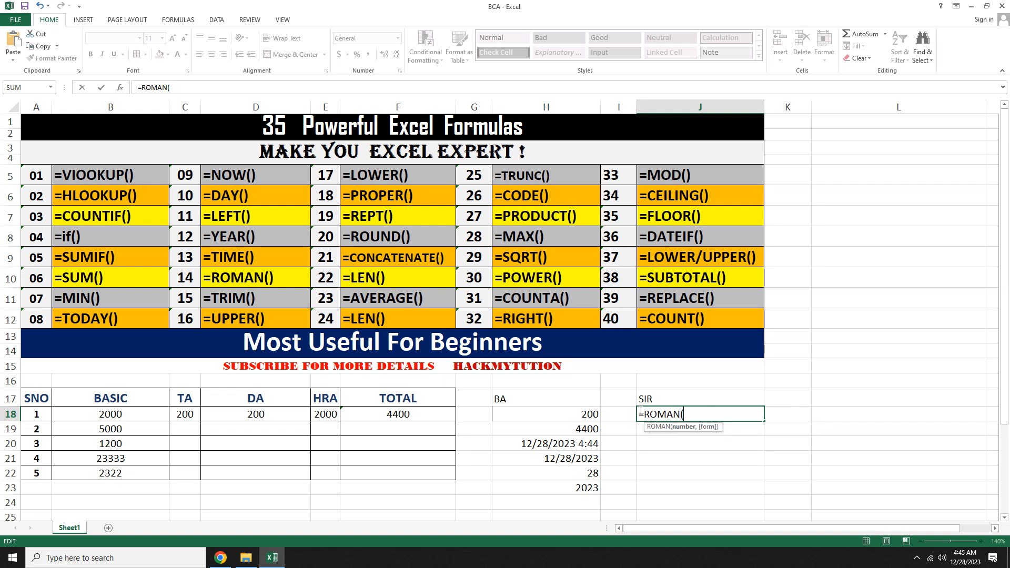
{"action": "type", "text": "12)"}
{"action": "key", "text": "Return"}
Step: Enter a ROMAN formula in J19 converting the number 50 to Roman numerals
{"action": "left_click", "coordinate": [693, 441]}
{"action": "left_click", "coordinate": [673, 427]}
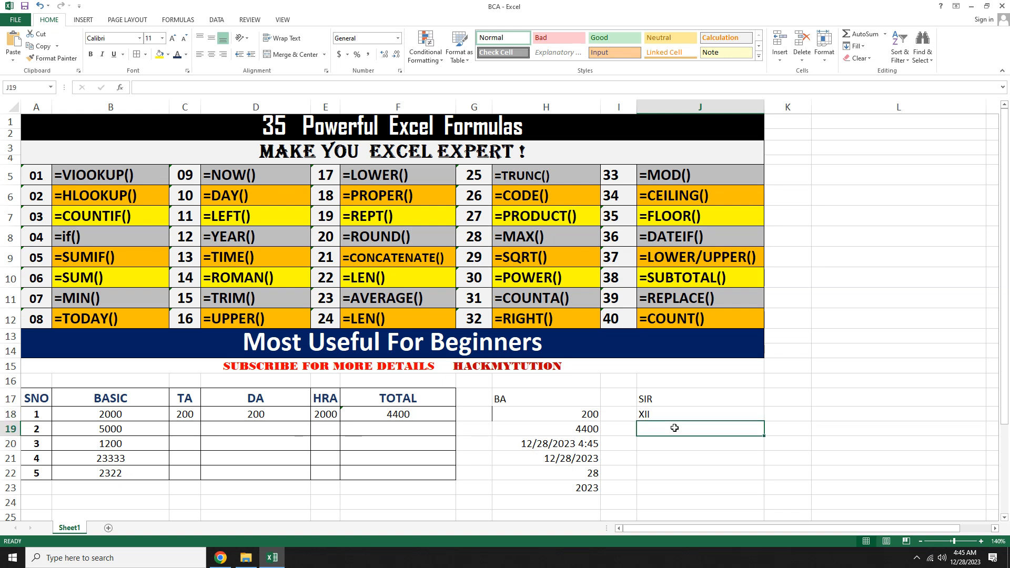
{"action": "type", "text": "=ROMAN"}
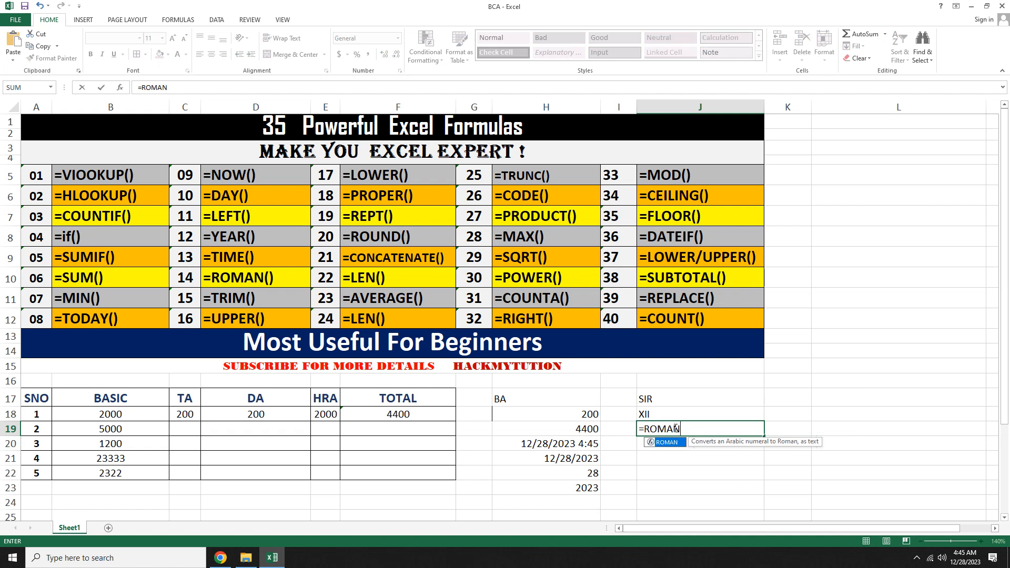
{"action": "type", "text": "(50"}
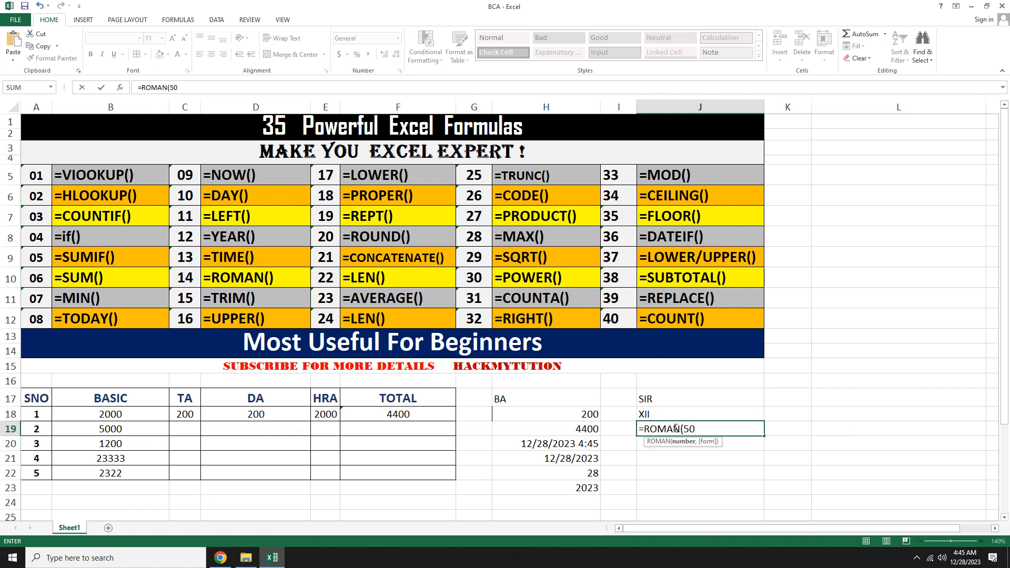
{"action": "type", "text": ")"}
{"action": "key", "text": "Return"}
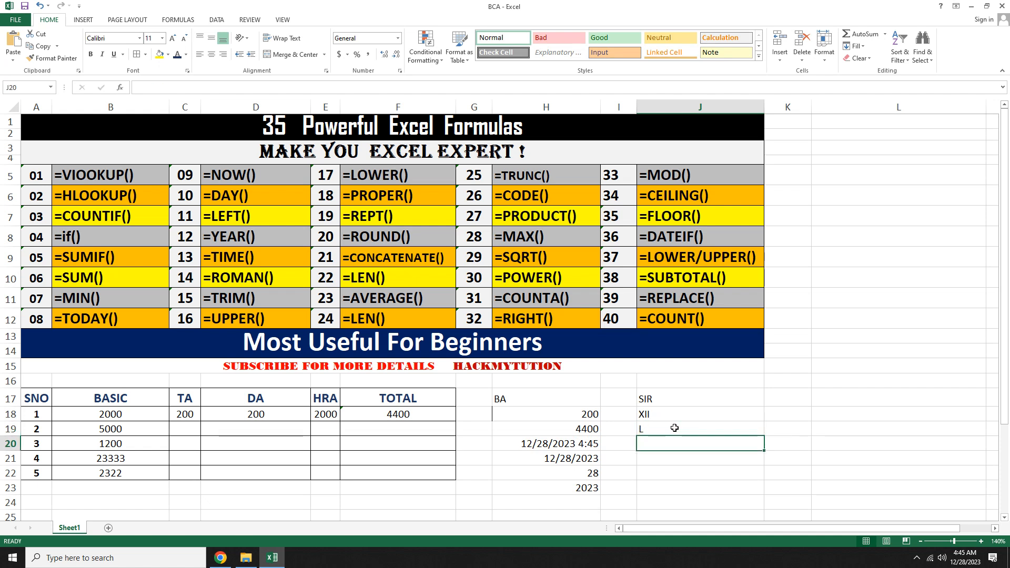
Step: Enter a TRIM formula in J20 removing extra spaces from the quoted text "A S D "
{"action": "type", "text": "="}
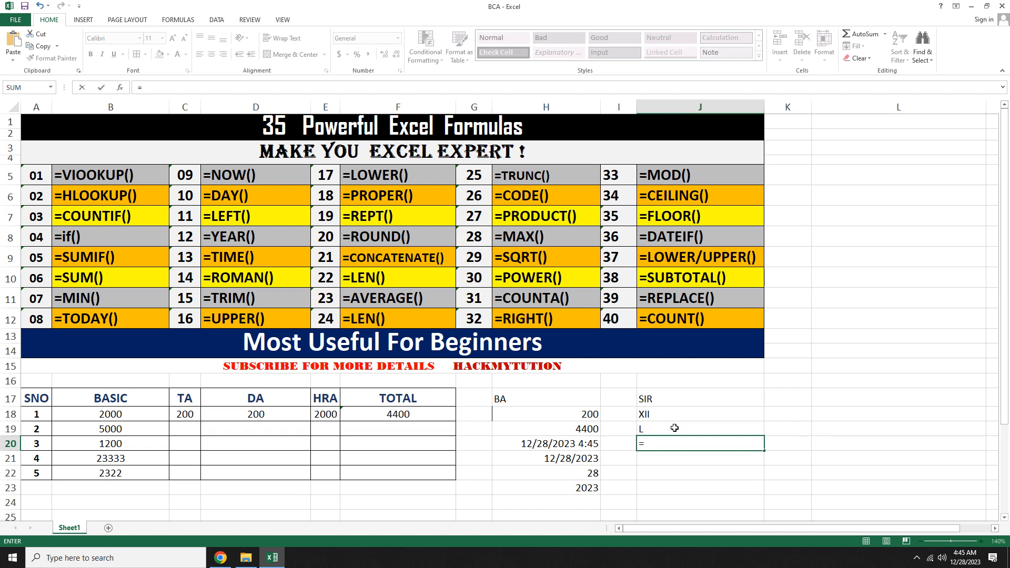
{"action": "type", "text": "TRIM"}
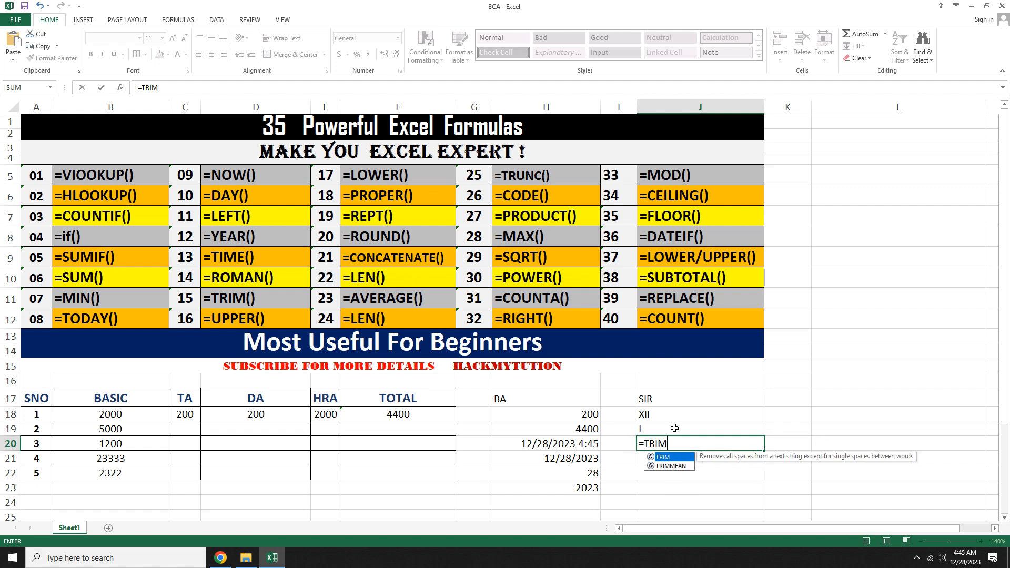
{"action": "type", "text": "(\"A "}
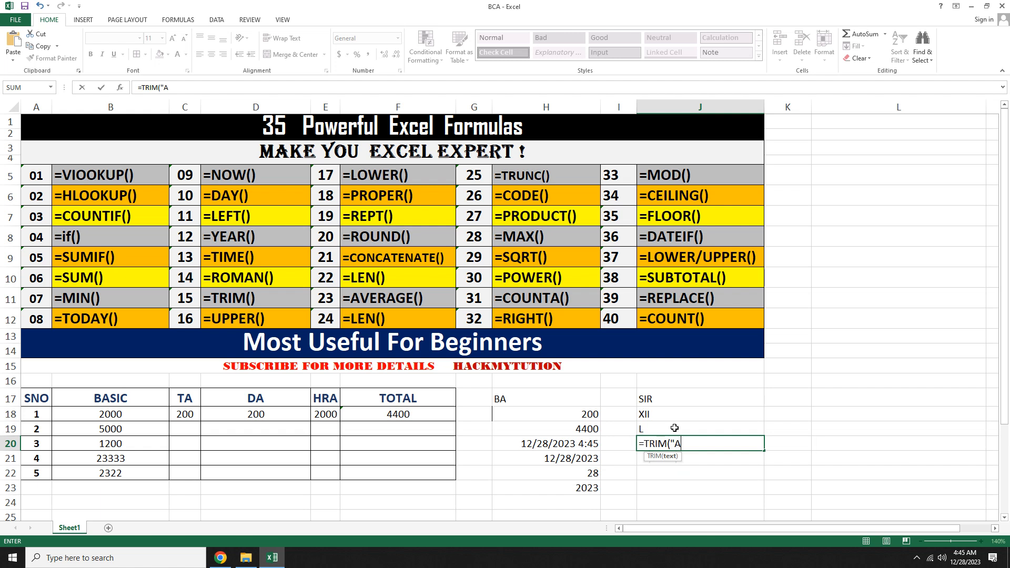
{"action": "type", "text": "    S  D  \")"}
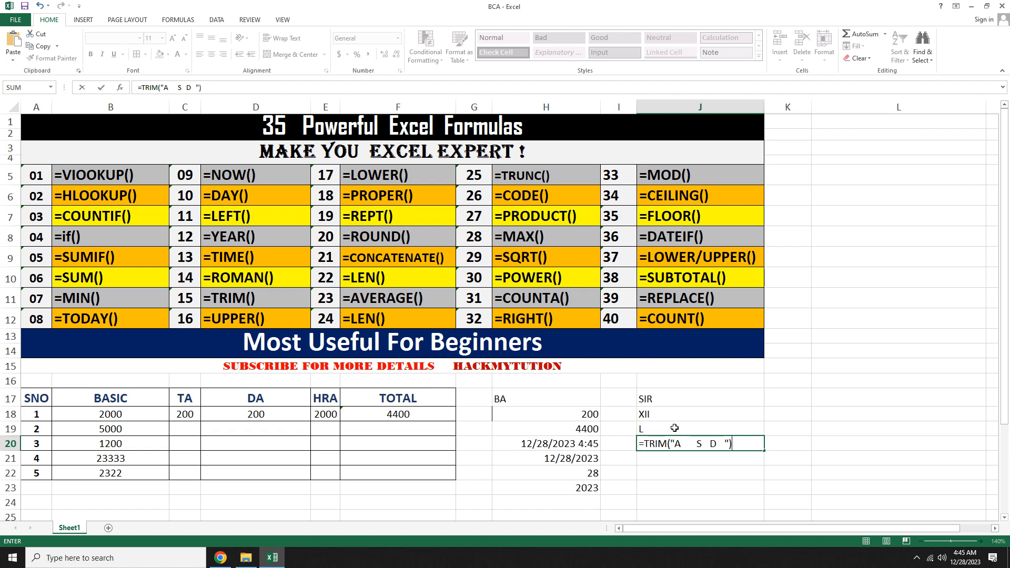
{"action": "key", "text": "Return"}
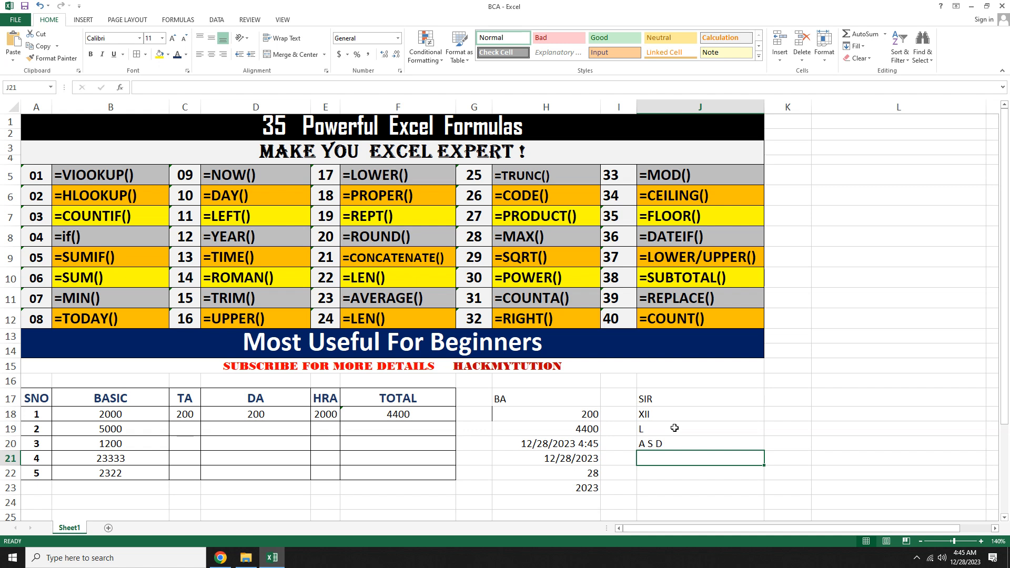
Step: Enter the number 2.12345 in cell J21
{"action": "left_click", "coordinate": [566, 178]}
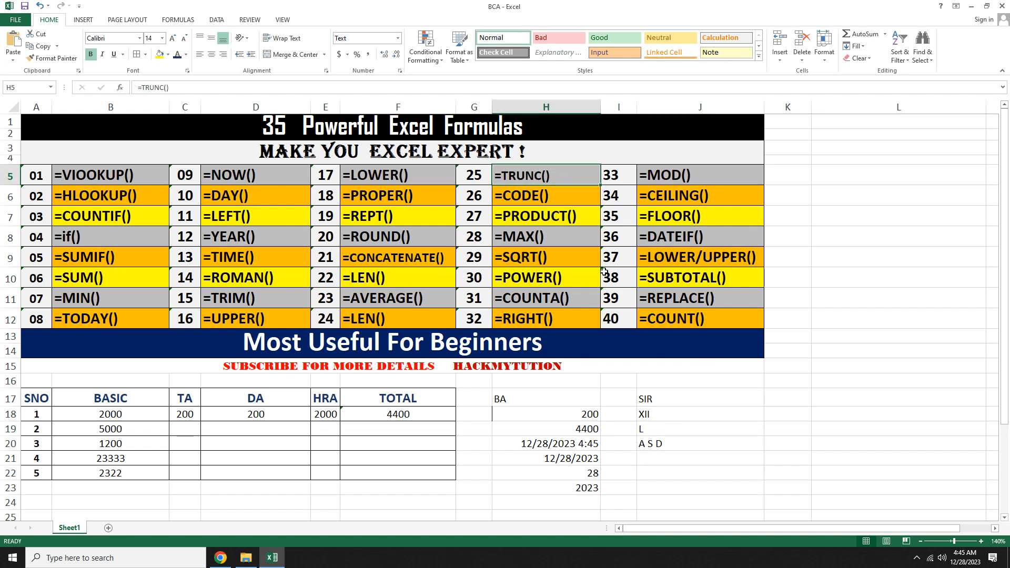
{"action": "left_click", "coordinate": [669, 456]}
{"action": "type", "text": "="}
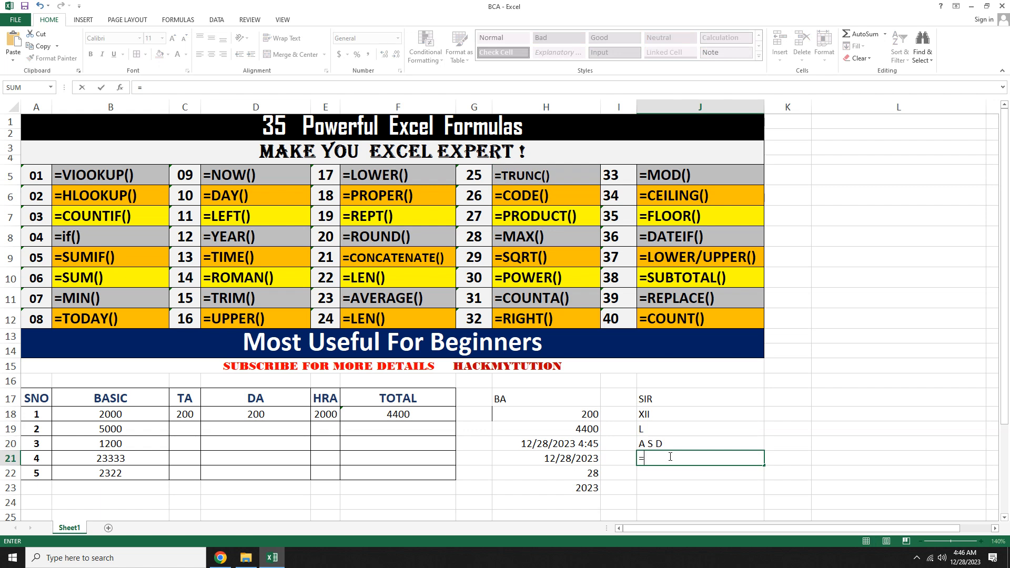
{"action": "key", "text": "BackSpace"}
{"action": "type", "text": "2.12345"}
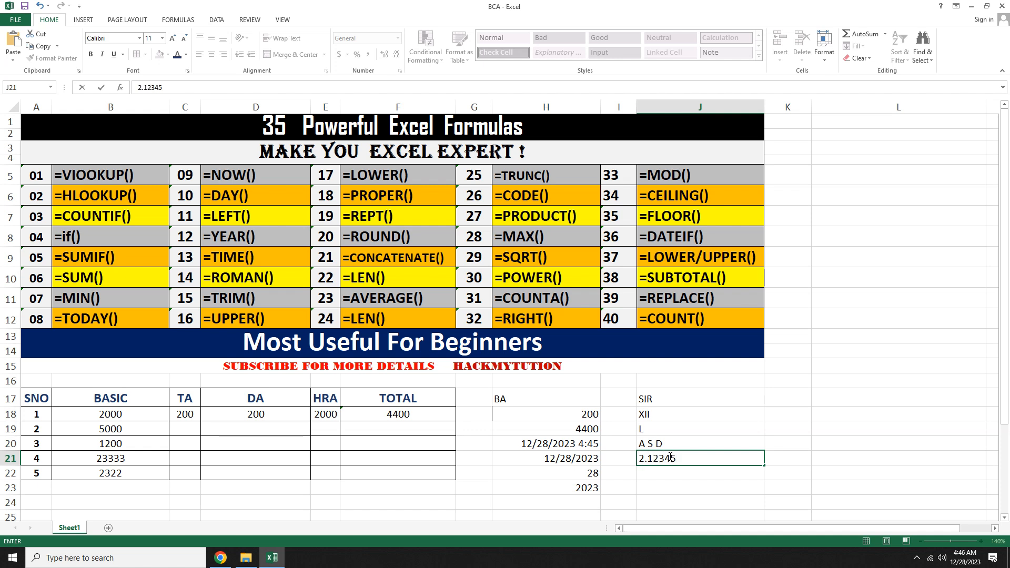
{"action": "key", "text": "Return"}
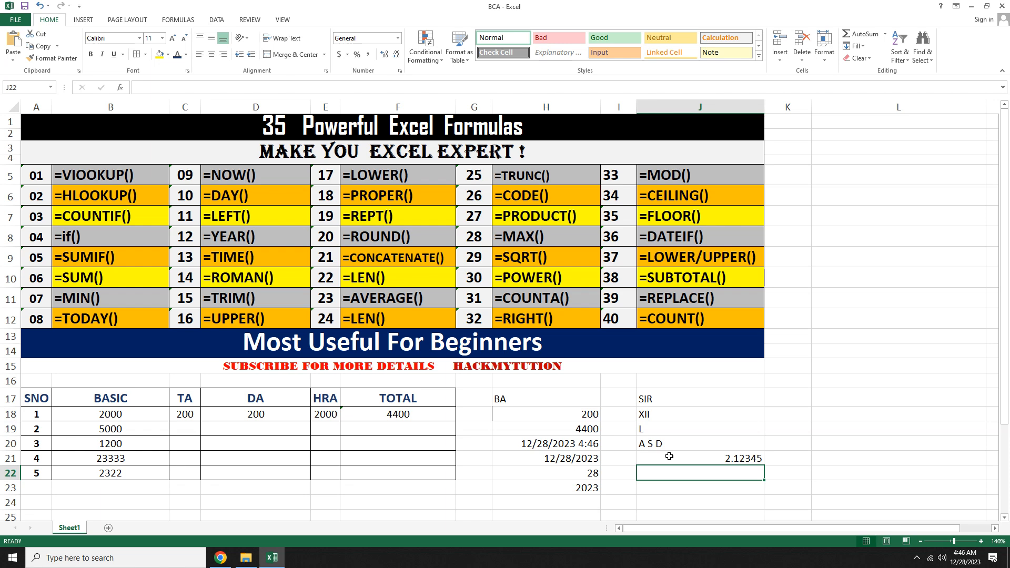
Step: Enter a TRUNC formula in J22 truncating J21 to 2 decimal places
{"action": "type", "text": "=TRUNC"}
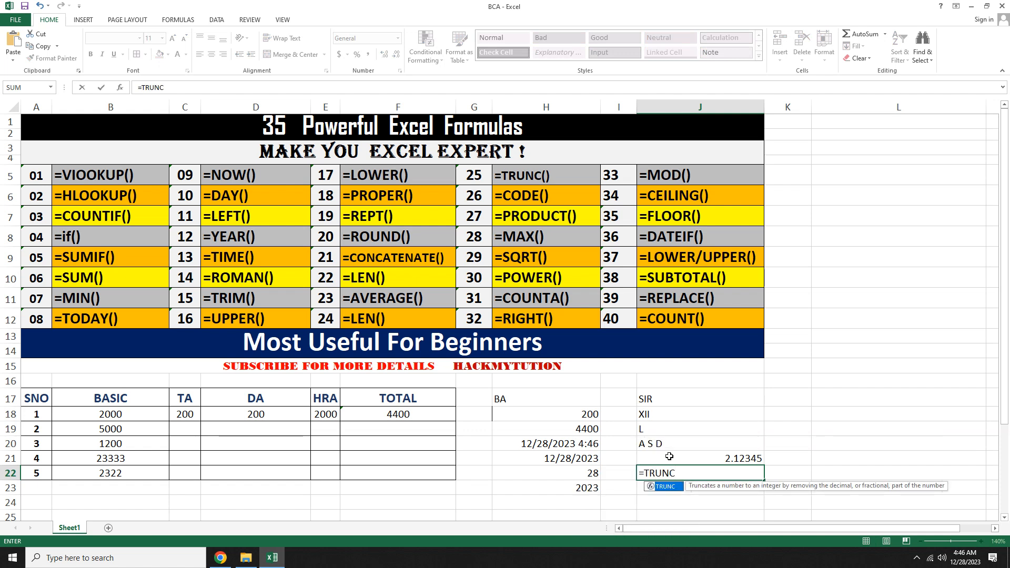
{"action": "type", "text": "("}
{"action": "left_click", "coordinate": [669, 457]}
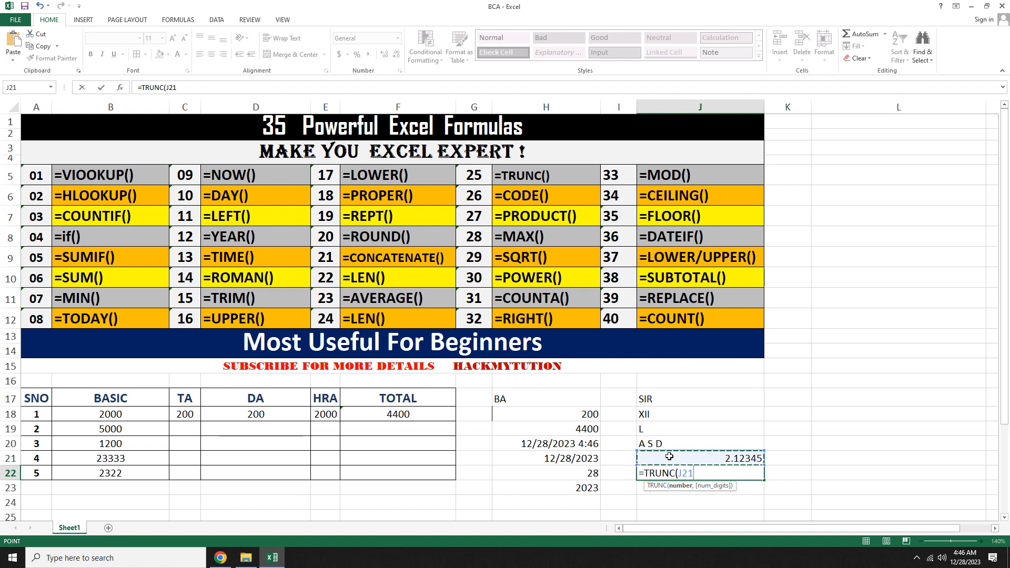
{"action": "type", "text": ",2)"}
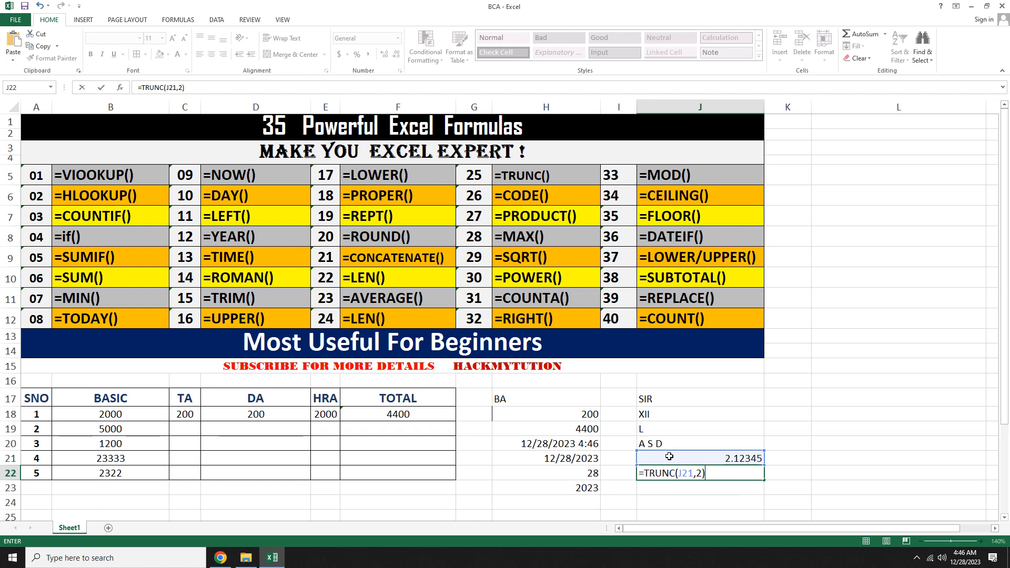
{"action": "key", "text": "Return"}
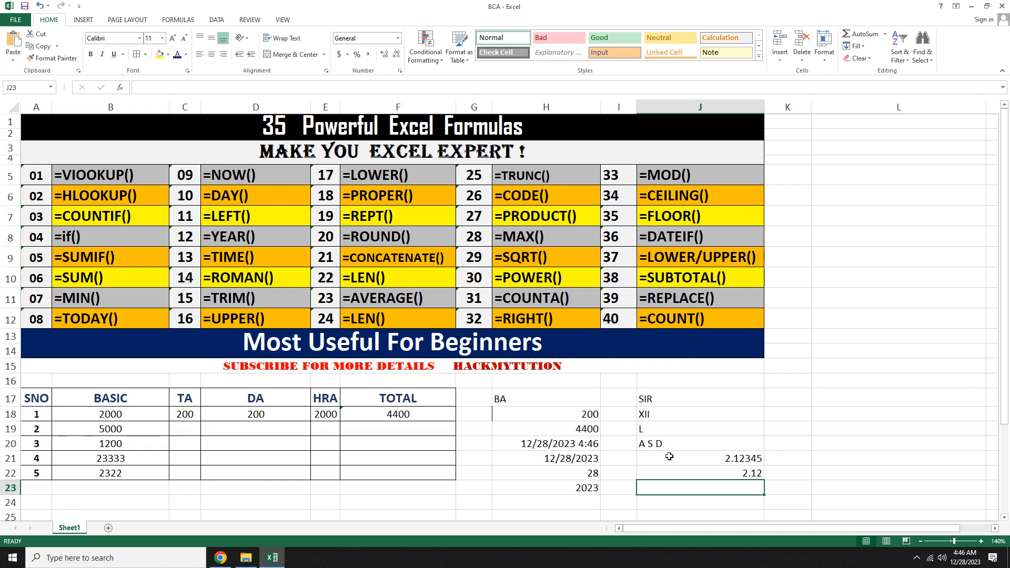
Step: Replace J22's formula with a TRUNC formula truncating J21 to a whole number
{"action": "key", "text": "Up"}
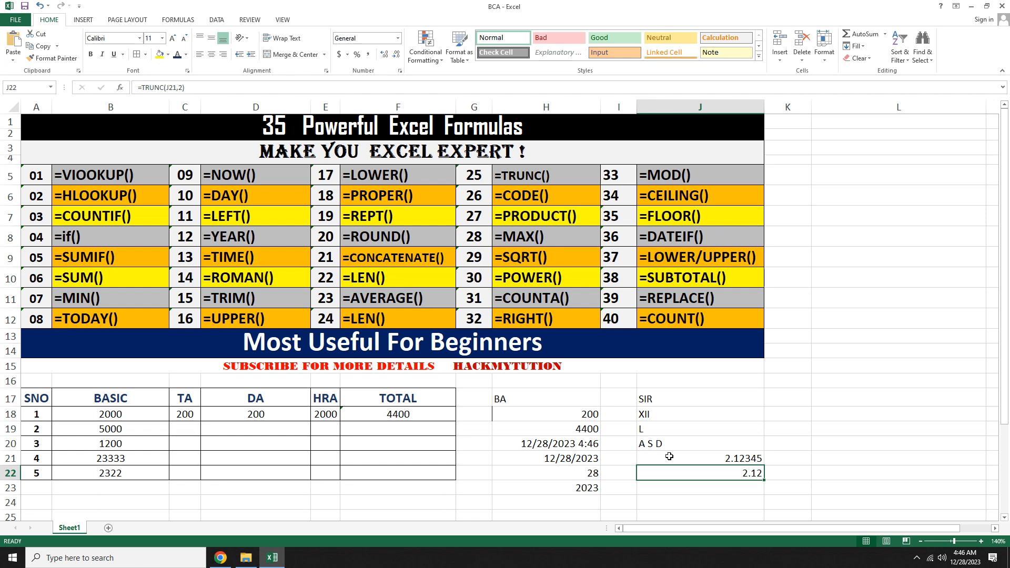
{"action": "type", "text": "="}
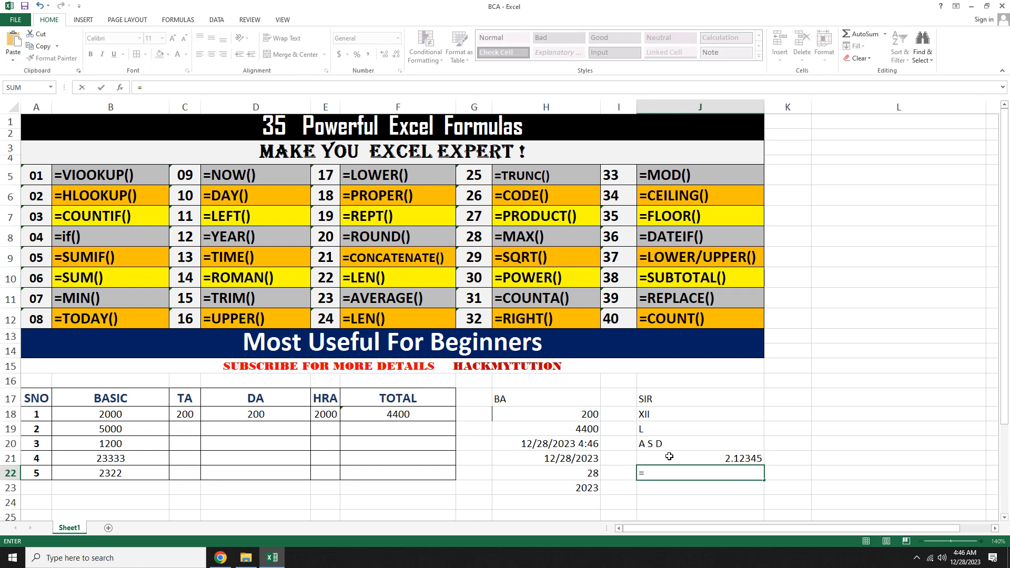
{"action": "type", "text": "TRUNC"}
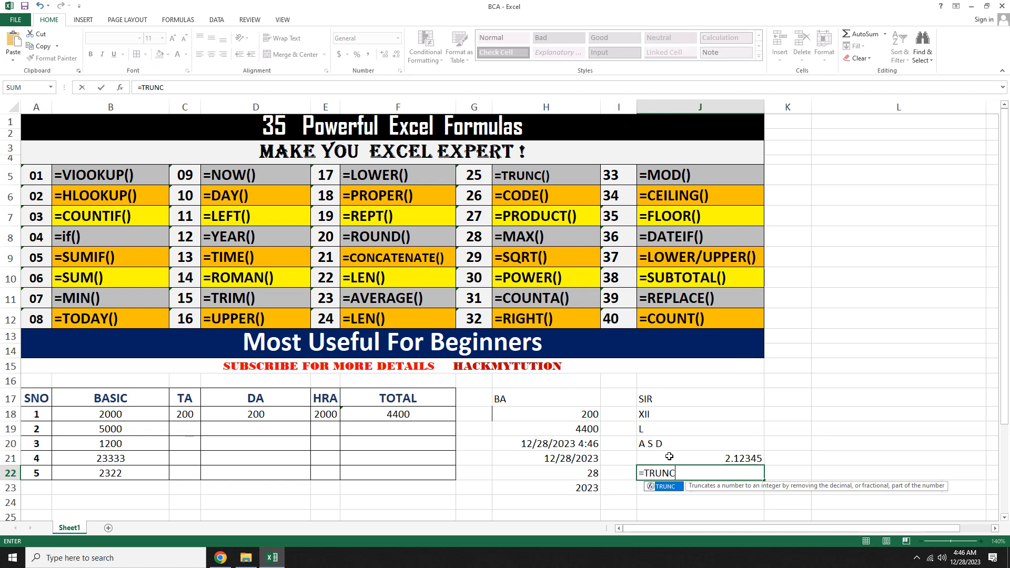
{"action": "type", "text": "("}
{"action": "left_click", "coordinate": [670, 457]}
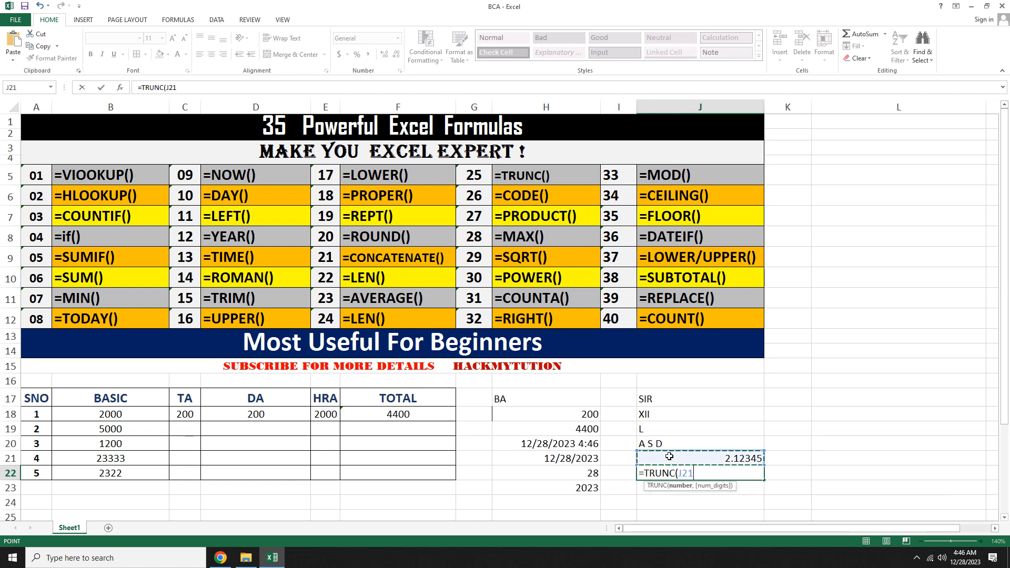
{"action": "key", "text": "Return"}
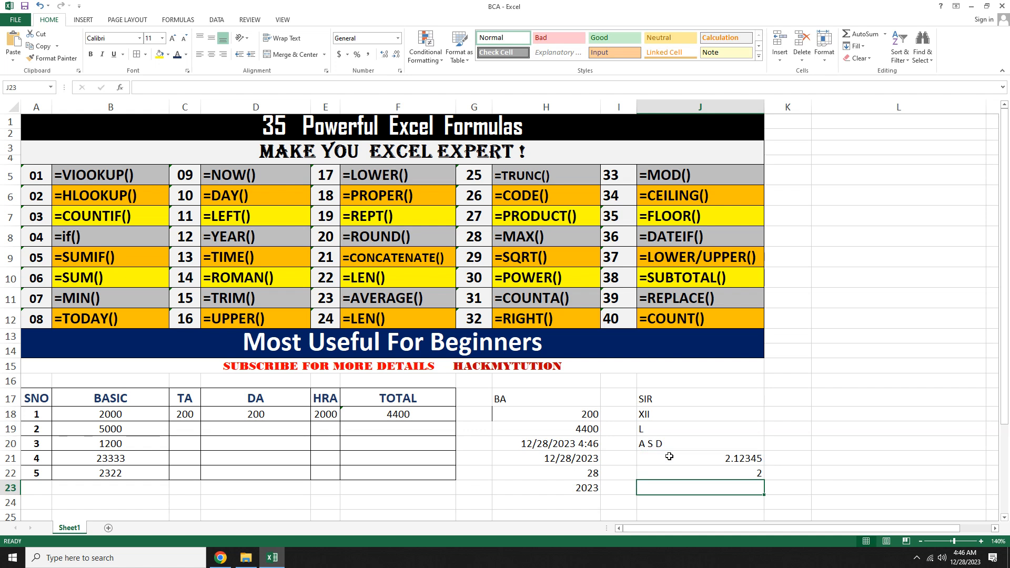
Step: Replace the text in J17 with the lowercase word sir
{"action": "left_click", "coordinate": [247, 318]}
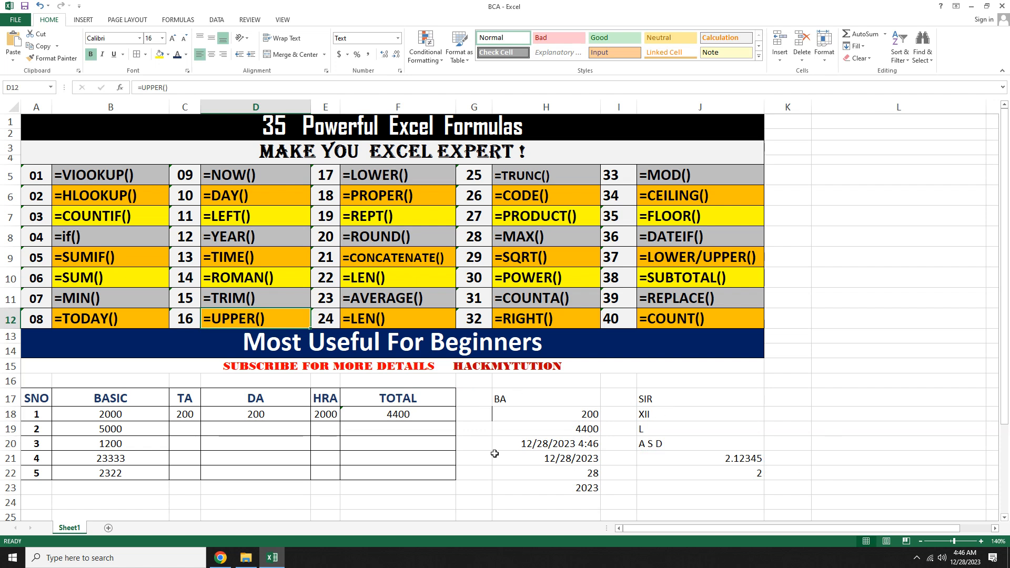
{"action": "left_click", "coordinate": [516, 417]}
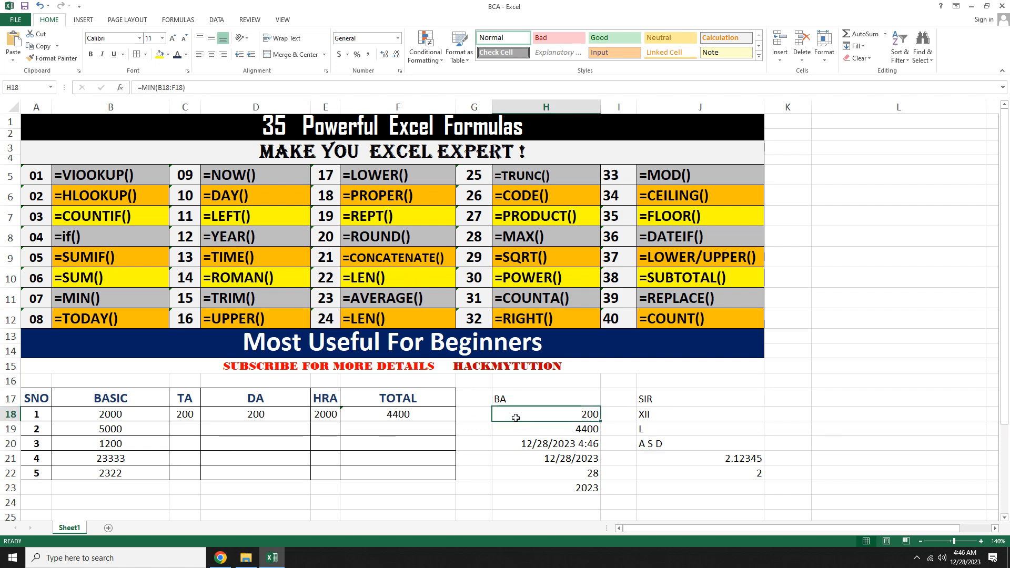
{"action": "left_click", "coordinate": [685, 396]}
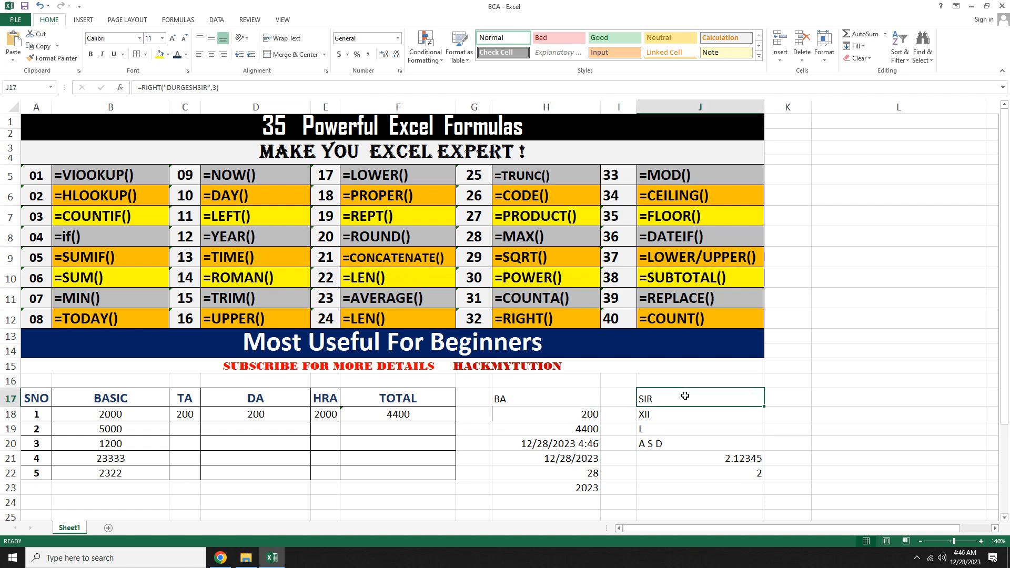
{"action": "type", "text": "SIR"}
{"action": "key", "text": "BackSpace"}
{"action": "key", "text": "BackSpace"}
{"action": "key", "text": "BackSpace"}
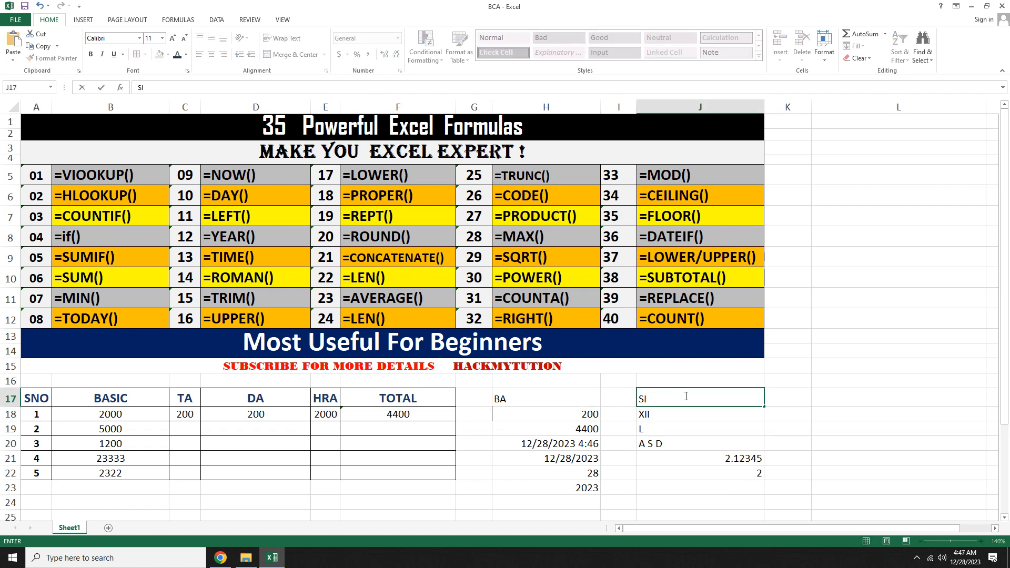
{"action": "type", "text": "sir"}
{"action": "key", "text": "Tab"}
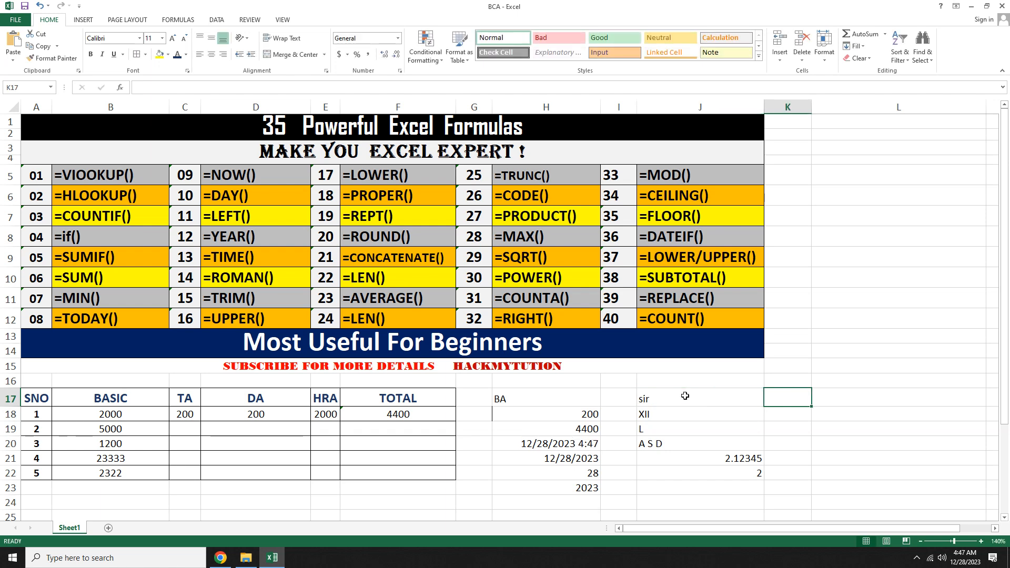
Step: Enter an UPPER formula in K17 converting J17's text to uppercase
{"action": "type", "text": "=u"}
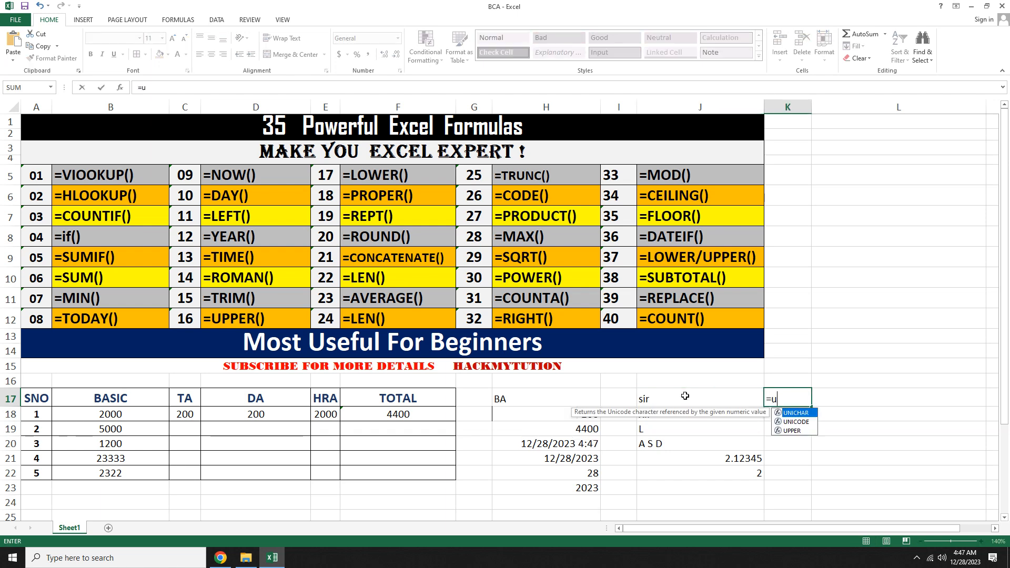
{"action": "type", "text": "pper("}
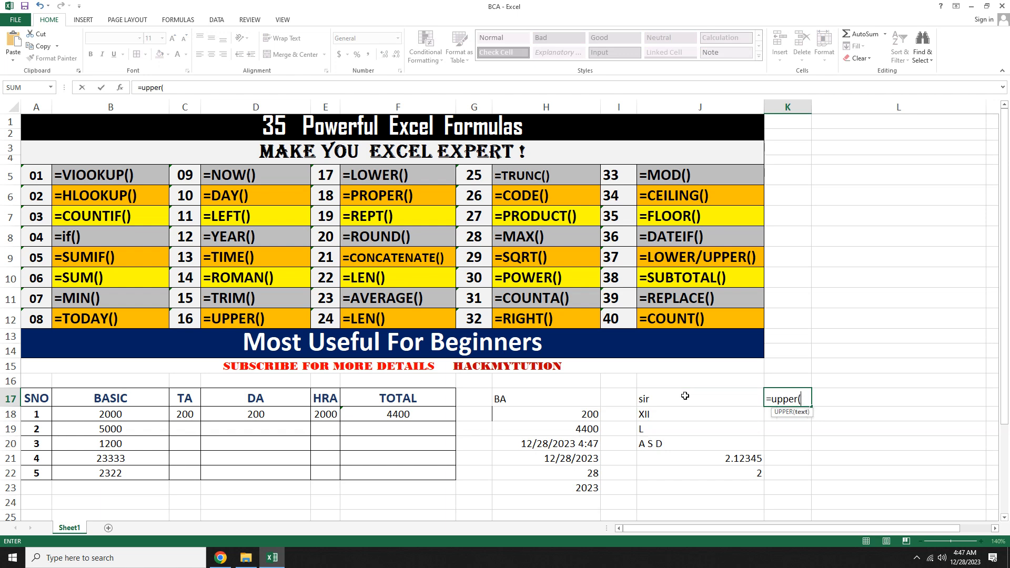
{"action": "left_click", "coordinate": [685, 396]}
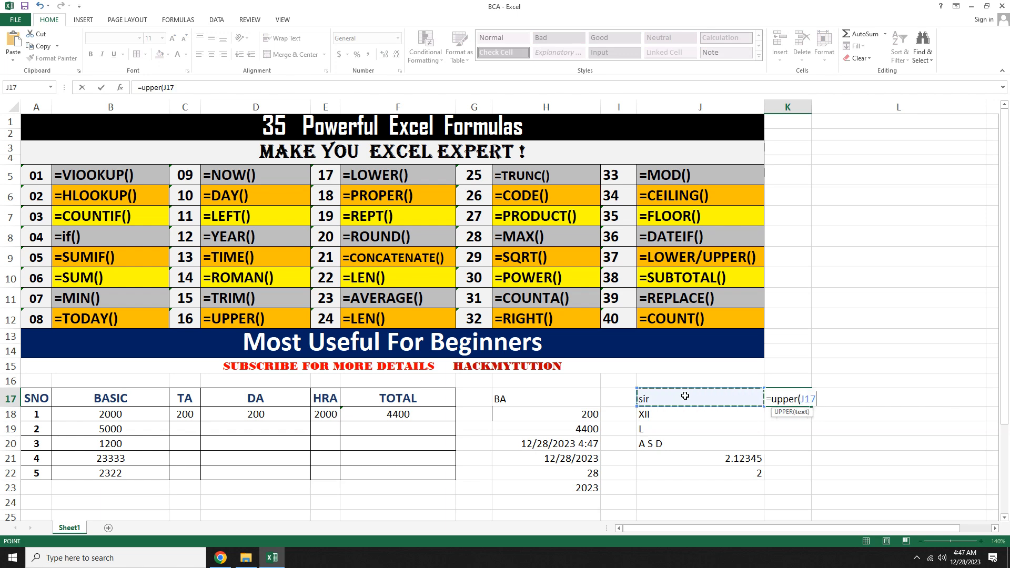
{"action": "type", "text": ")"}
{"action": "key", "text": "Return"}
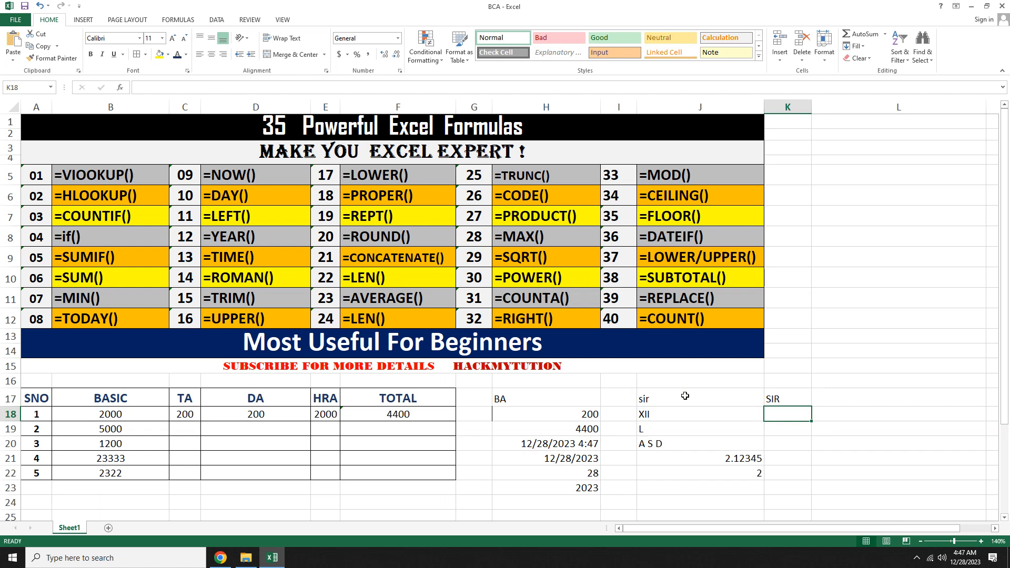
Step: Enter a LOWER formula in L17 converting K17's text to lowercase
{"action": "key", "text": "Up"}
{"action": "key", "text": "Right"}
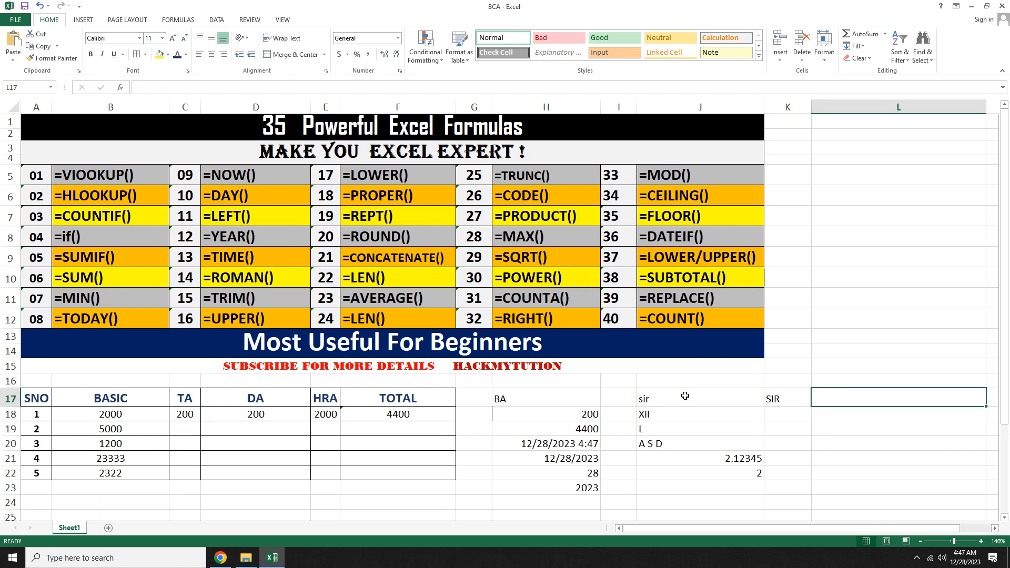
{"action": "type", "text": "=lower"}
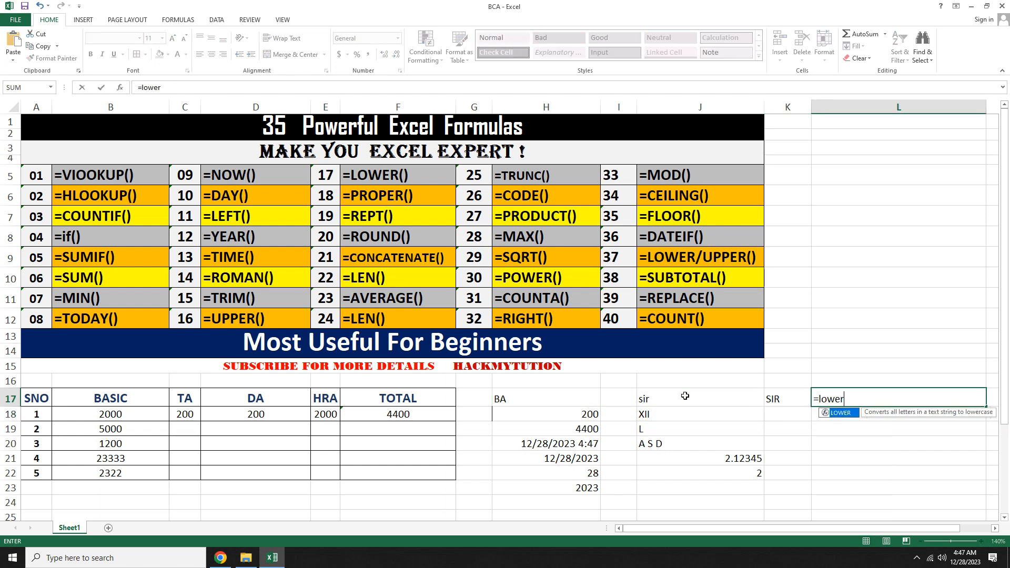
{"action": "type", "text": "("}
{"action": "key", "text": "Left"}
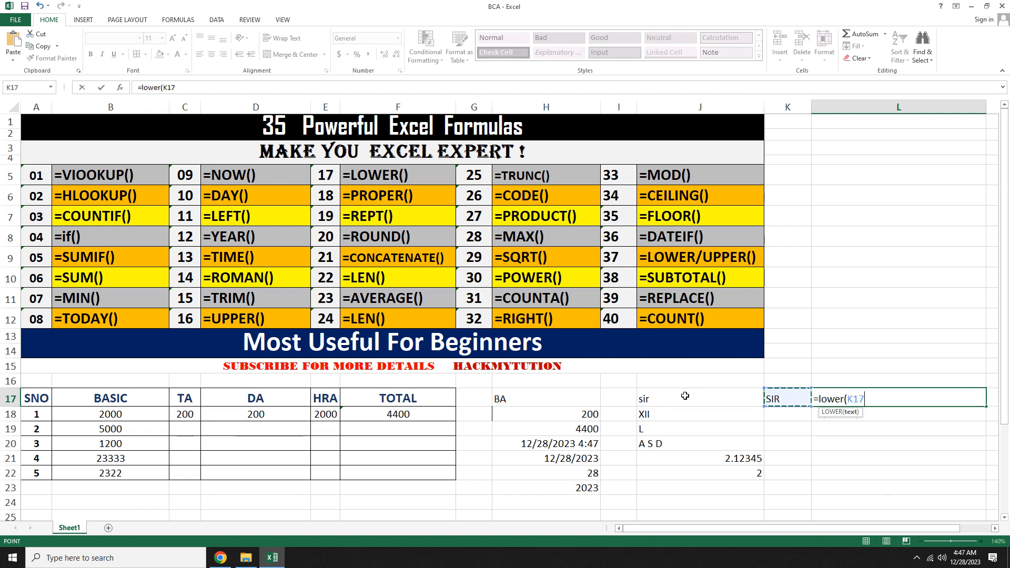
{"action": "key", "text": "Return"}
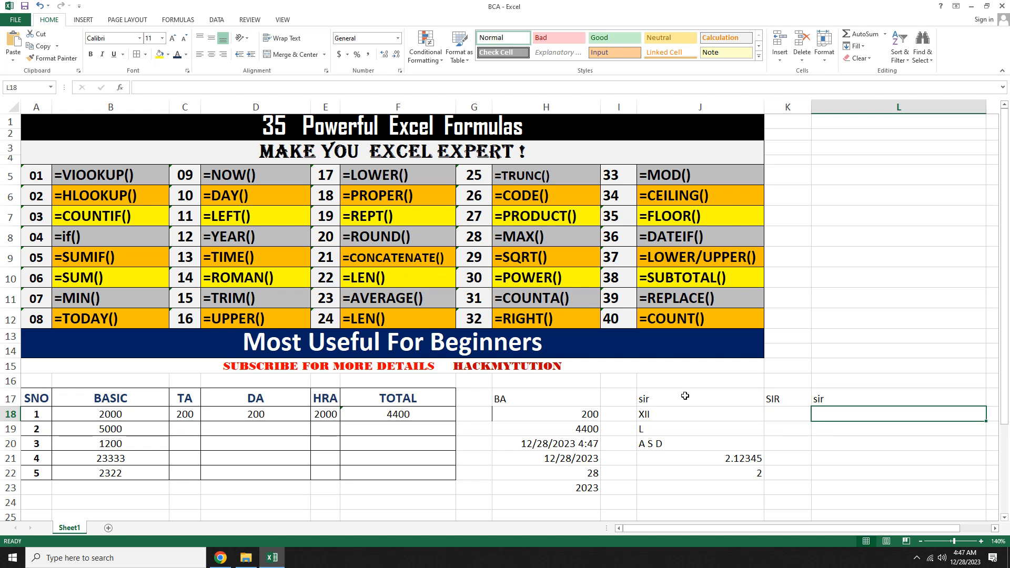
Step: Replace the text in J17 with a short lowercase greeting sentence introducing the presenter
{"action": "key", "text": "Up"}
{"action": "left_click", "coordinate": [686, 395]}
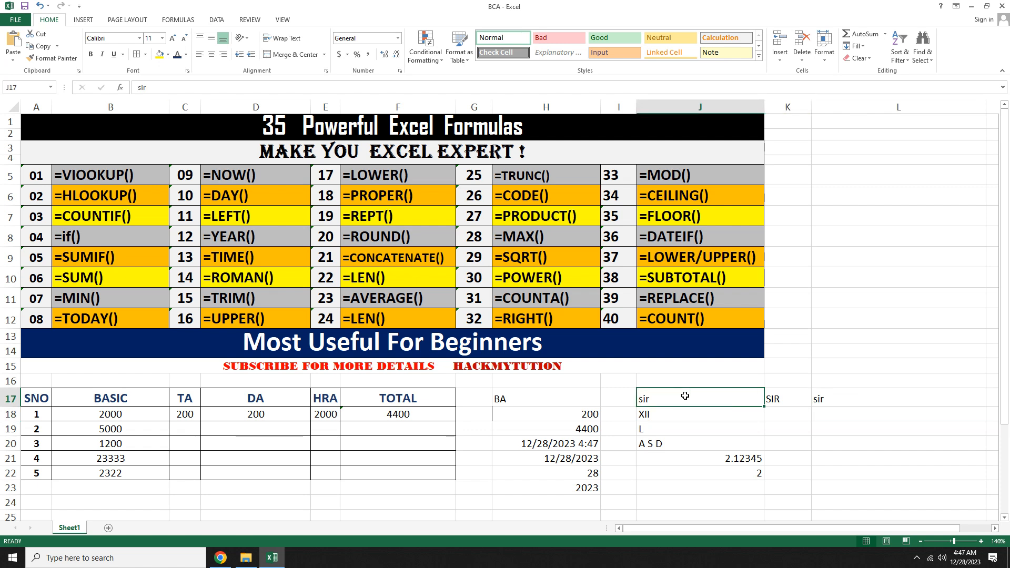
{"action": "type", "text": "hi this"}
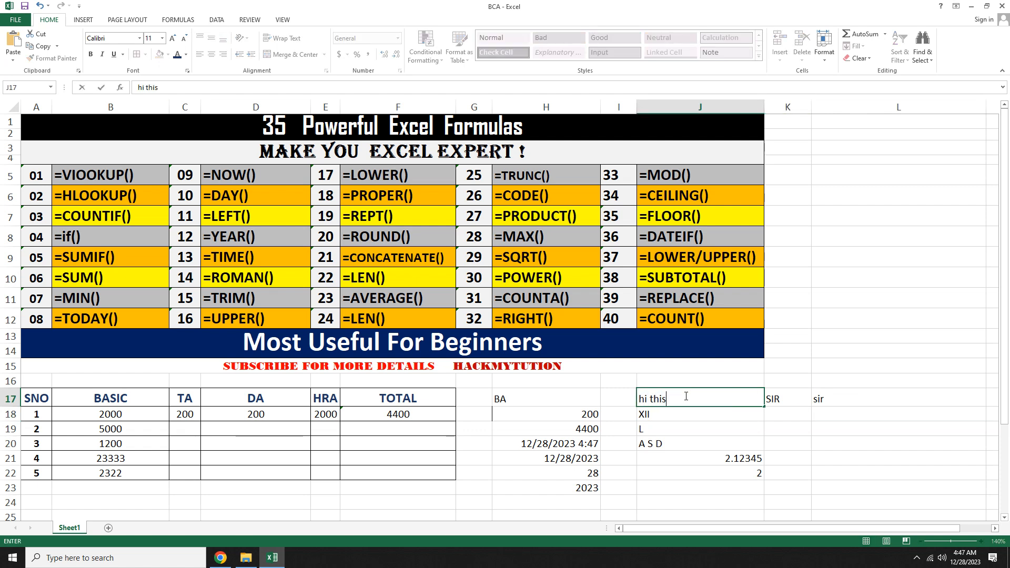
{"action": "type", "text": " is durgesh sir"}
{"action": "key", "text": "Tab"}
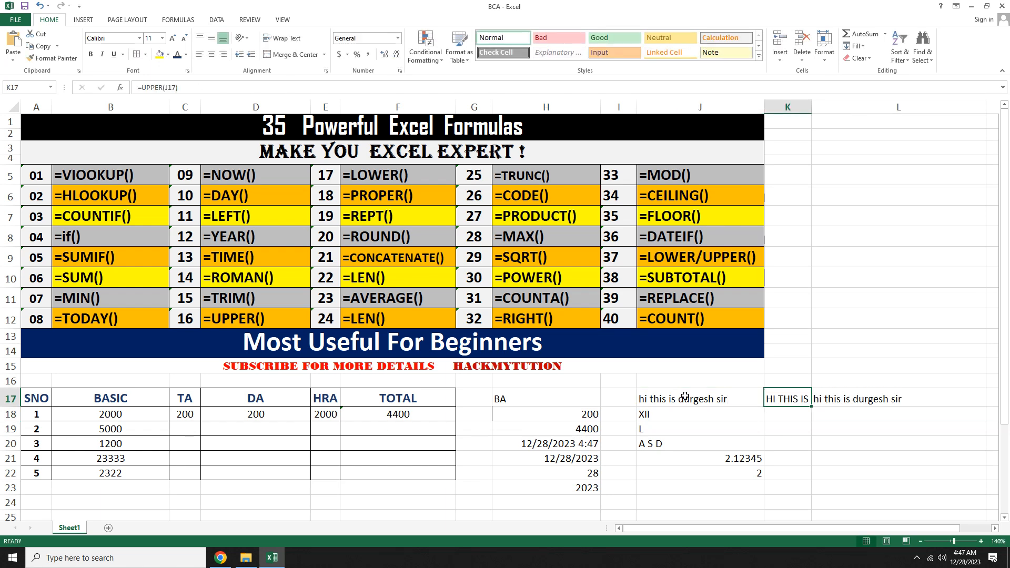
Step: Replace the formula in L17 with a PROPER formula converting J17's text to proper case
{"action": "key", "text": "Tab"}
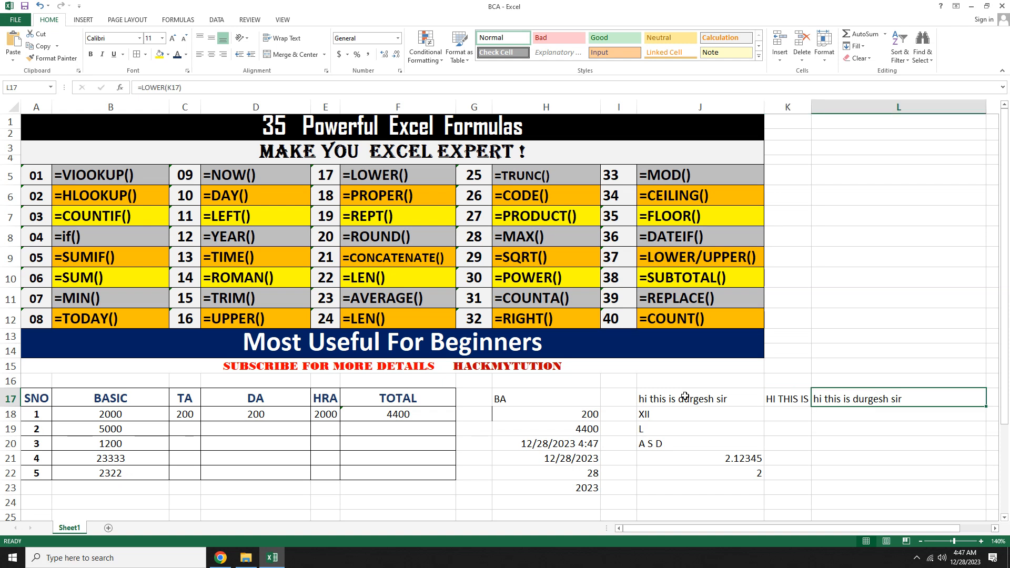
{"action": "key", "text": "BackSpace"}
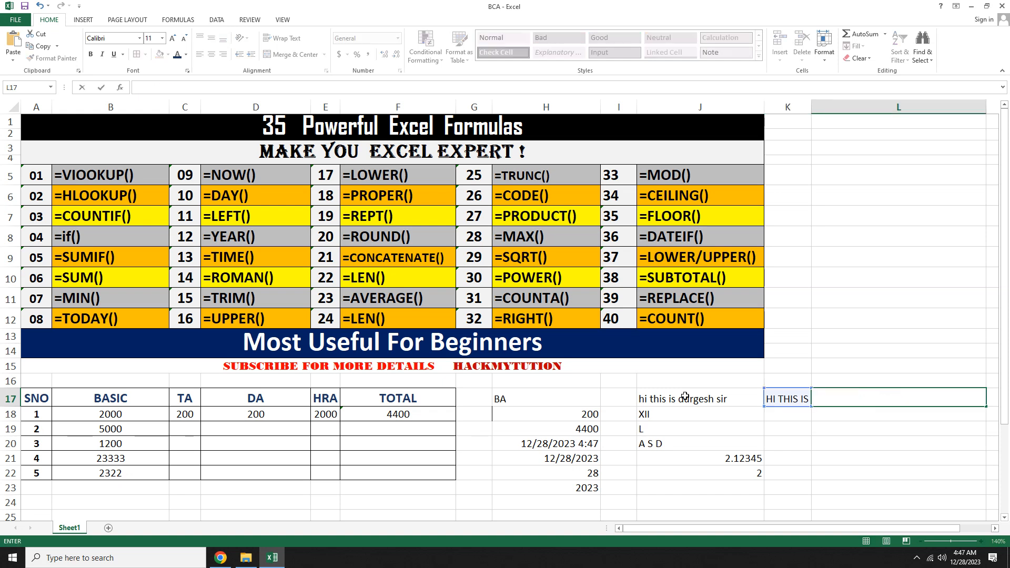
{"action": "type", "text": "="}
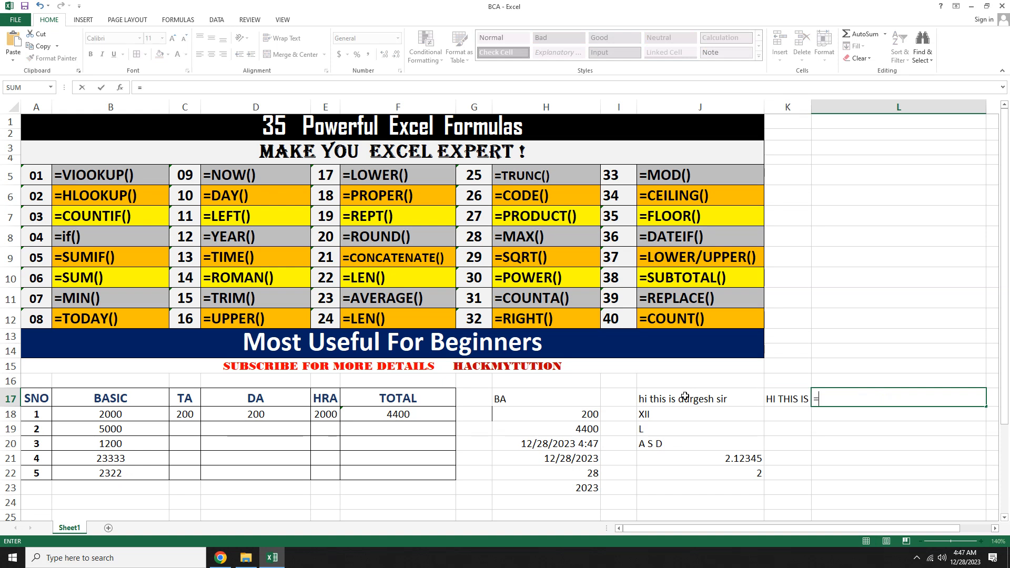
{"action": "type", "text": "pro"}
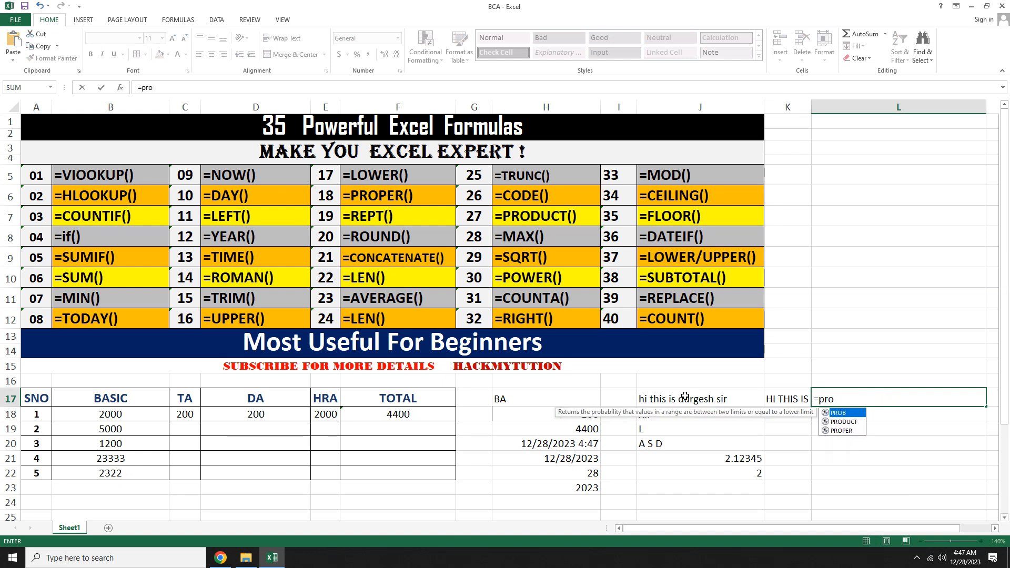
{"action": "type", "text": "per("}
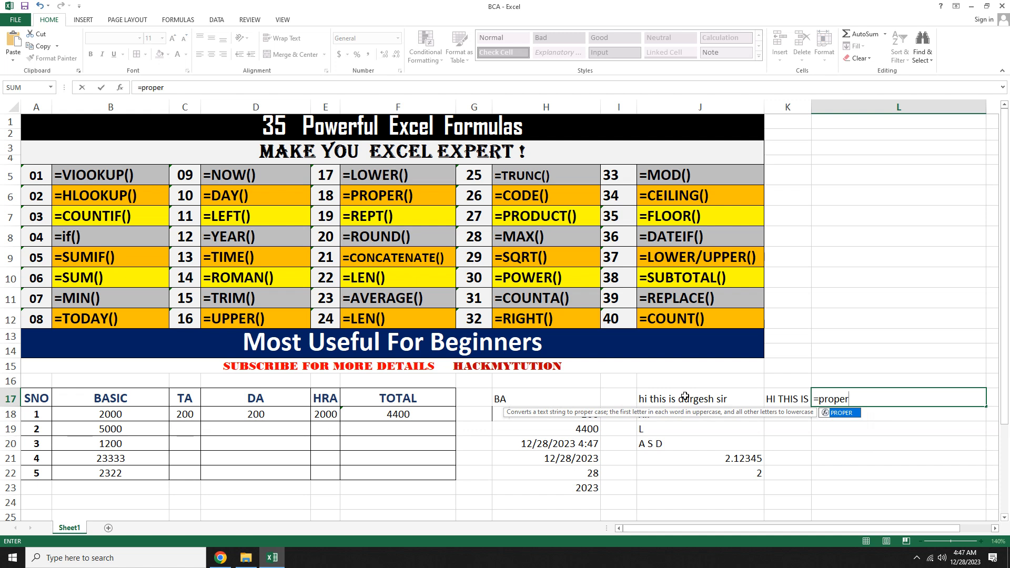
{"action": "key", "text": "Left"}
{"action": "key", "text": "Left"}
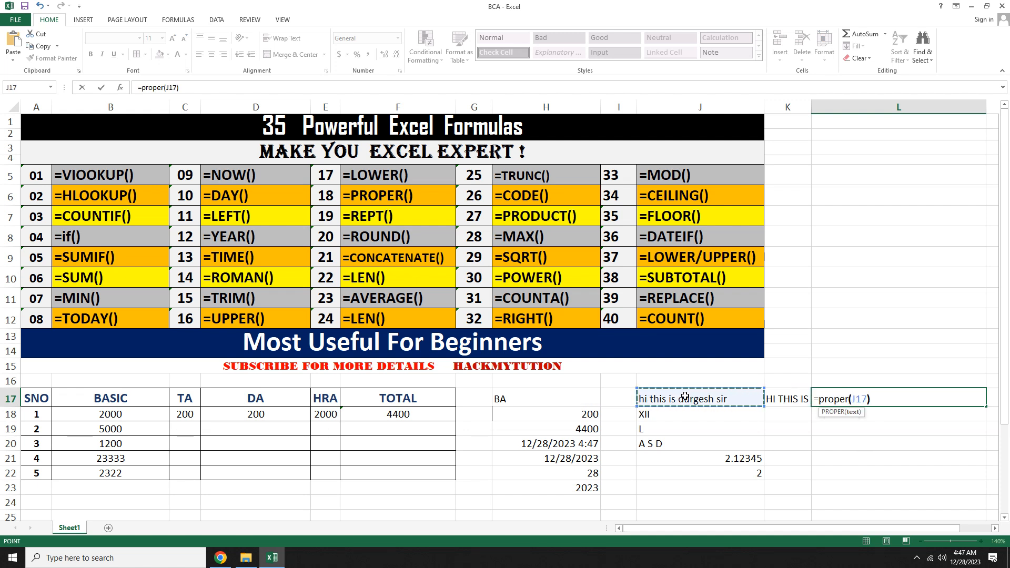
{"action": "type", "text": ")"}
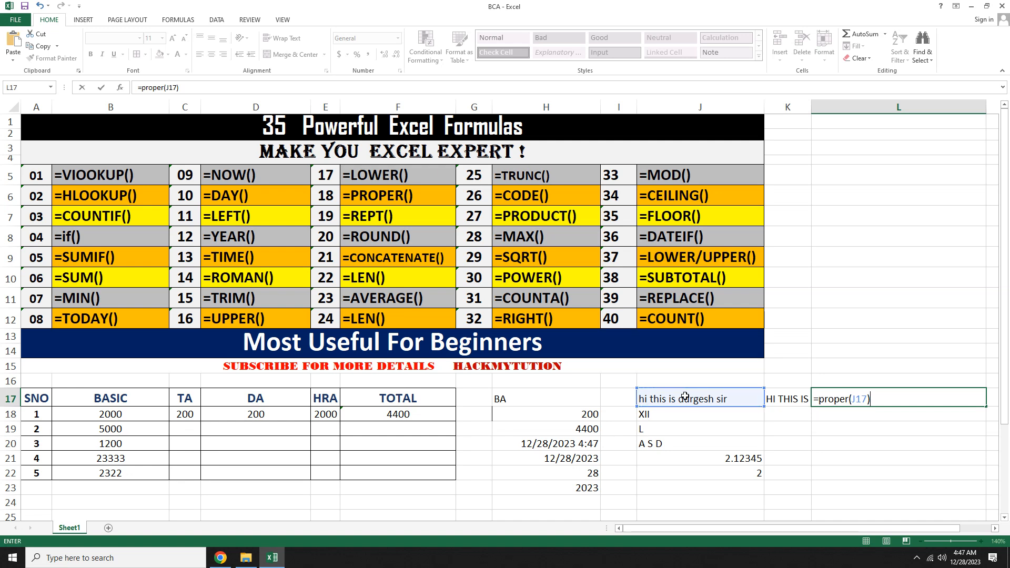
{"action": "key", "text": "Return"}
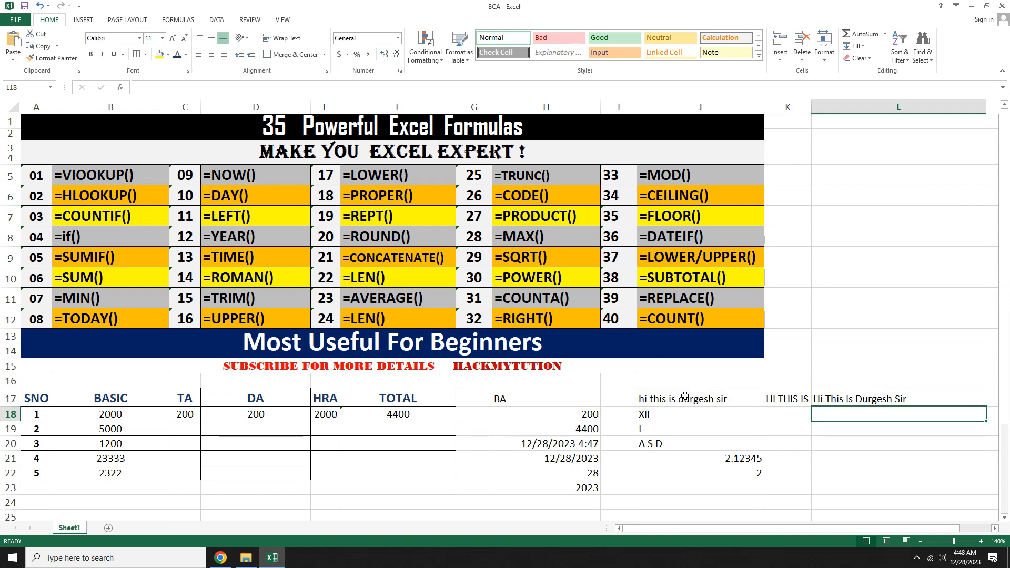
Step: Clear all the demo entries in the range H17:L23
{"action": "left_click_drag", "start_coordinate": [535, 396], "coordinate": [872, 490]}
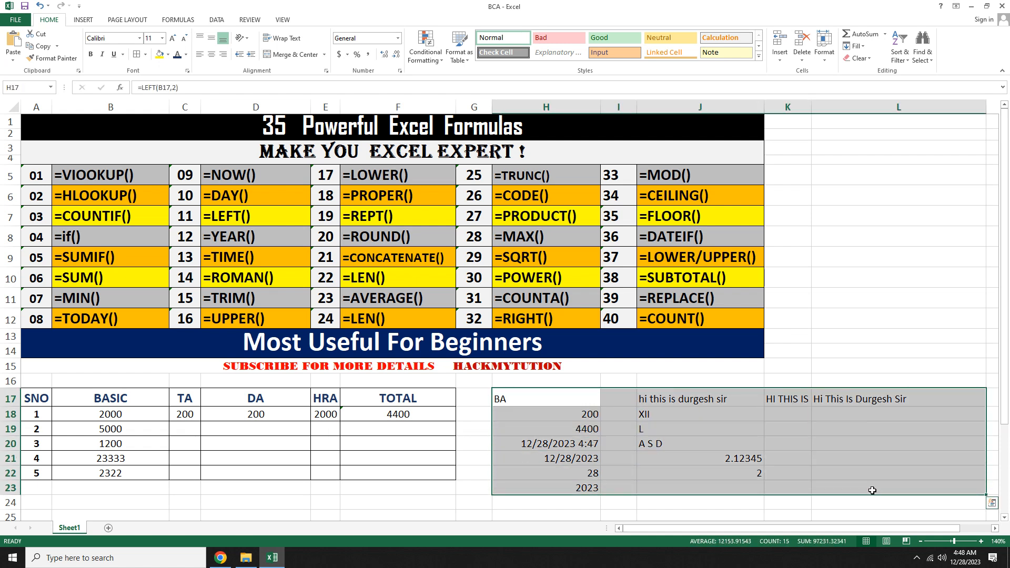
{"action": "key", "text": "Delete"}
{"action": "left_click", "coordinate": [511, 392]}
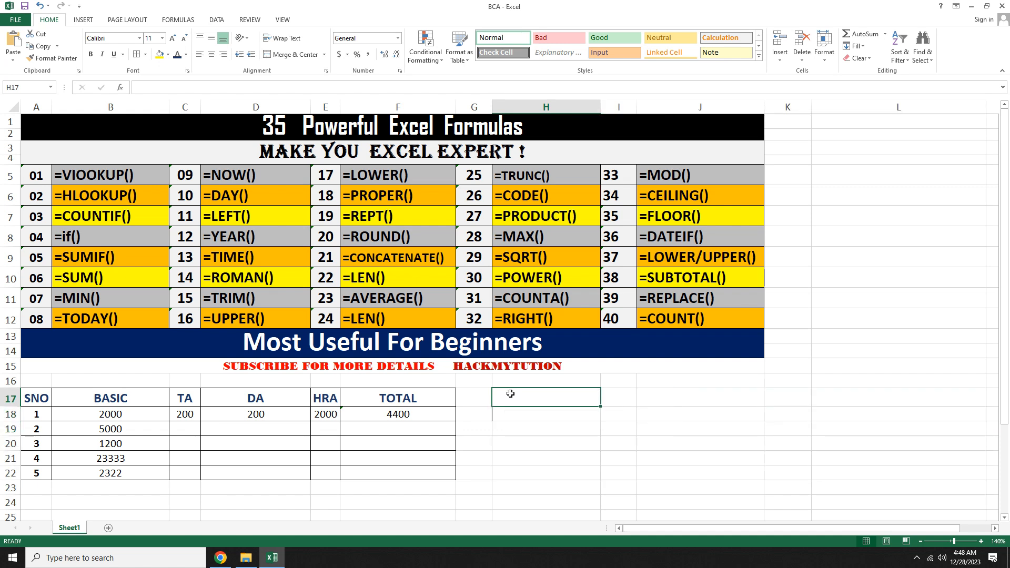
Step: Enter a REPT formula in H17 that repeats the "@" character 12 times
{"action": "type", "text": "="}
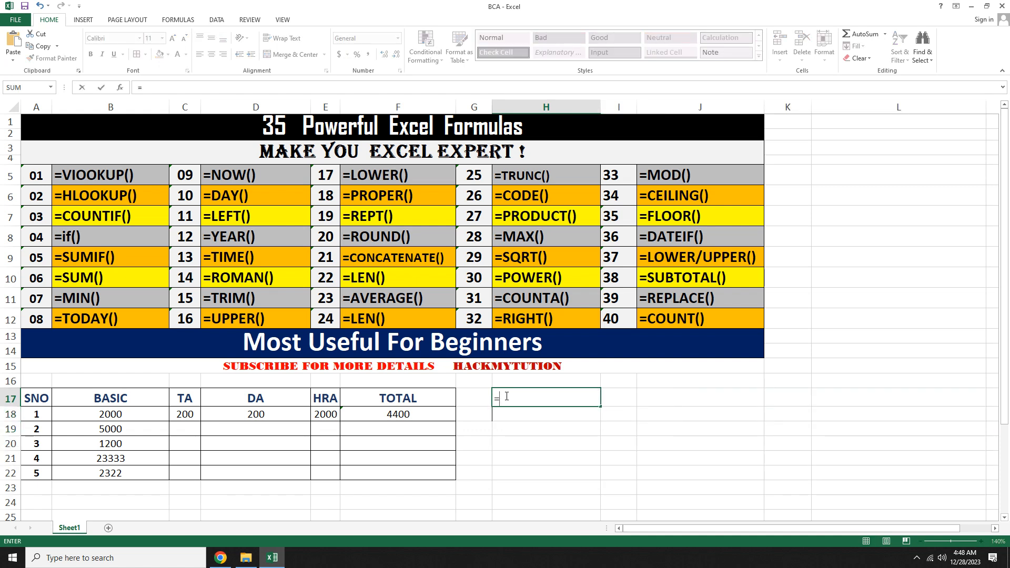
{"action": "type", "text": "rept("}
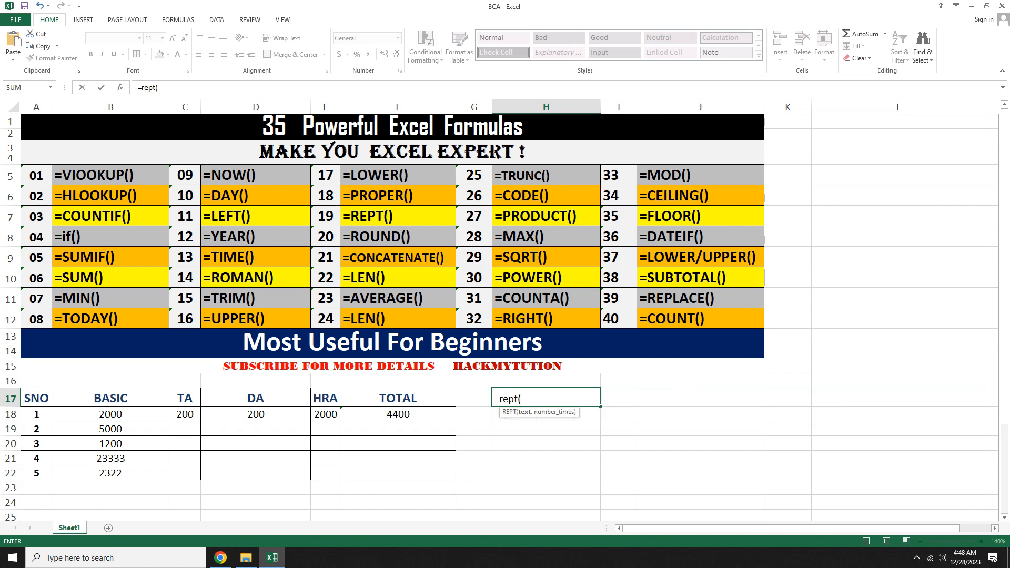
{"action": "type", "text": "\"@\",12)"}
{"action": "key", "text": "Return"}
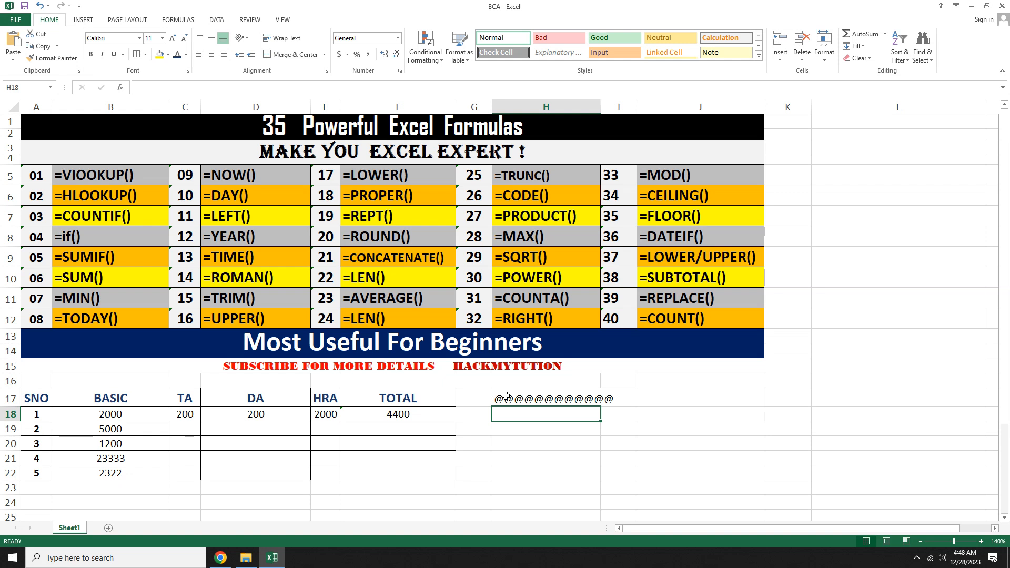
Step: Enter a ROUND formula in H18 rounding 2.25 to 1 decimal place
{"action": "key", "text": "Down"}
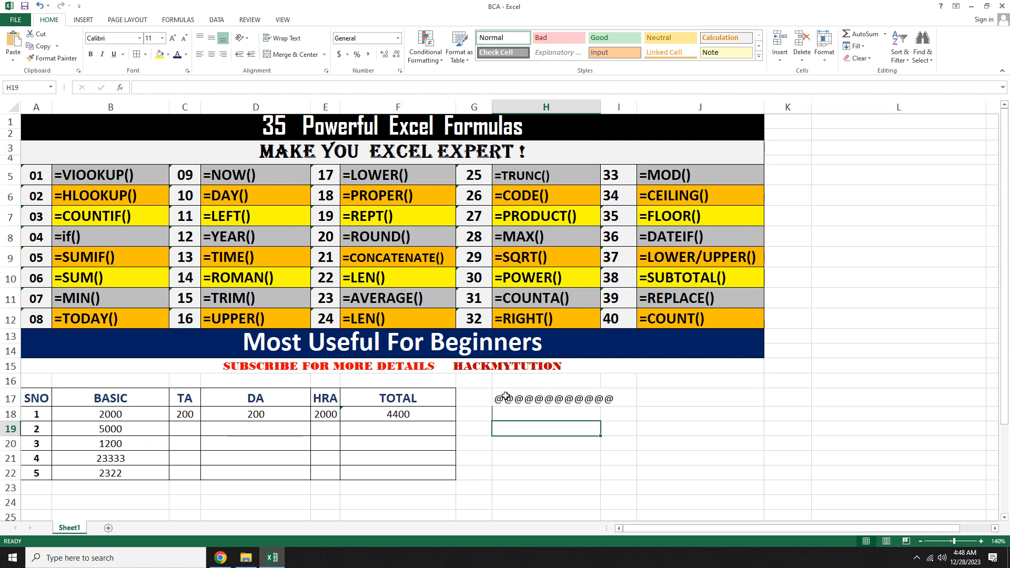
{"action": "key", "text": "Up"}
{"action": "type", "text": "="}
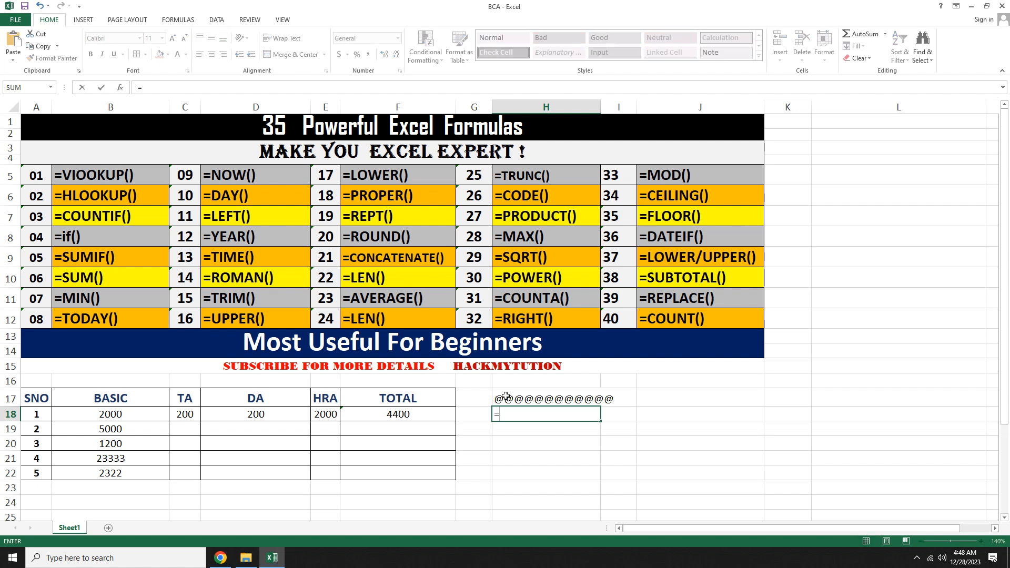
{"action": "type", "text": "round"}
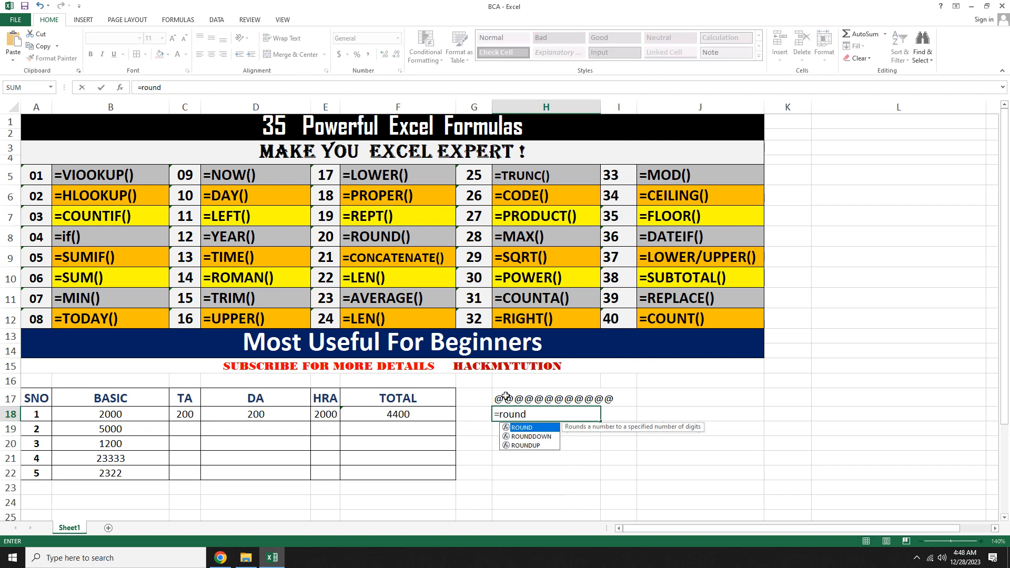
{"action": "type", "text": "(2.2"}
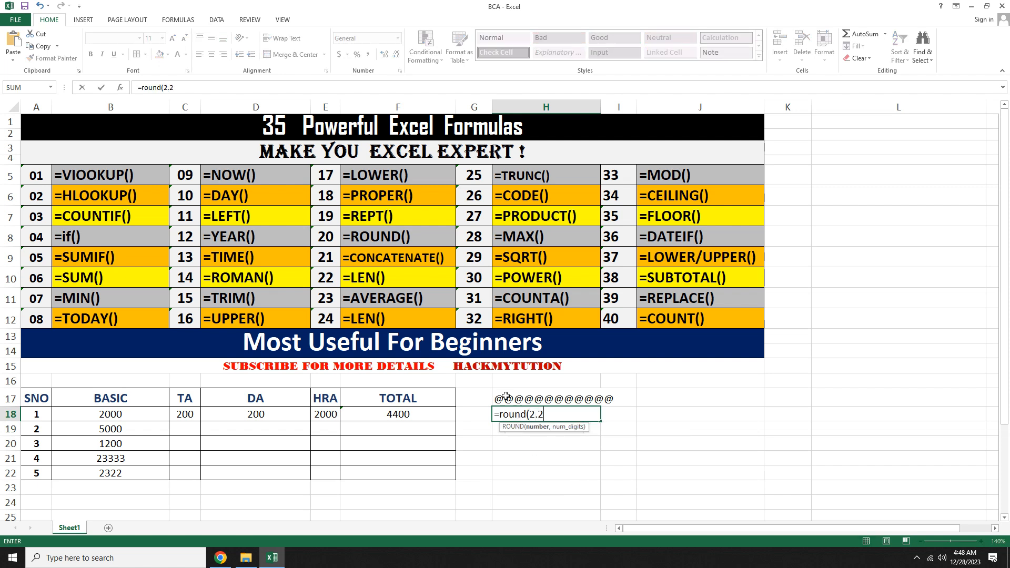
{"action": "type", "text": "5)"}
{"action": "key", "text": "Return"}
{"action": "key", "text": "Return"}
{"action": "key", "text": "Right"}
{"action": "type", "text": ","}
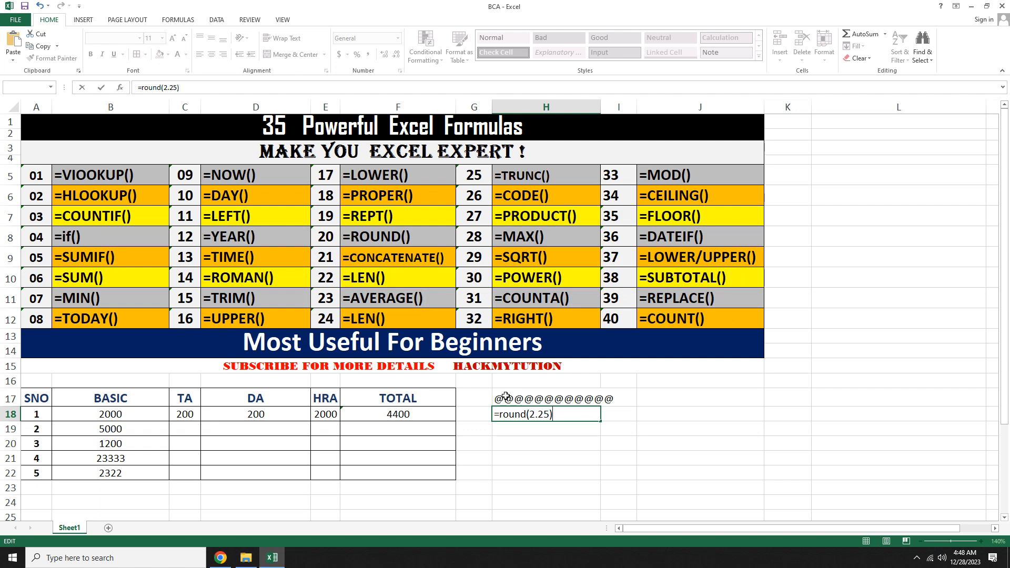
{"action": "key", "text": "BackSpace"}
{"action": "type", "text": ",1"}
{"action": "key", "text": "Return"}
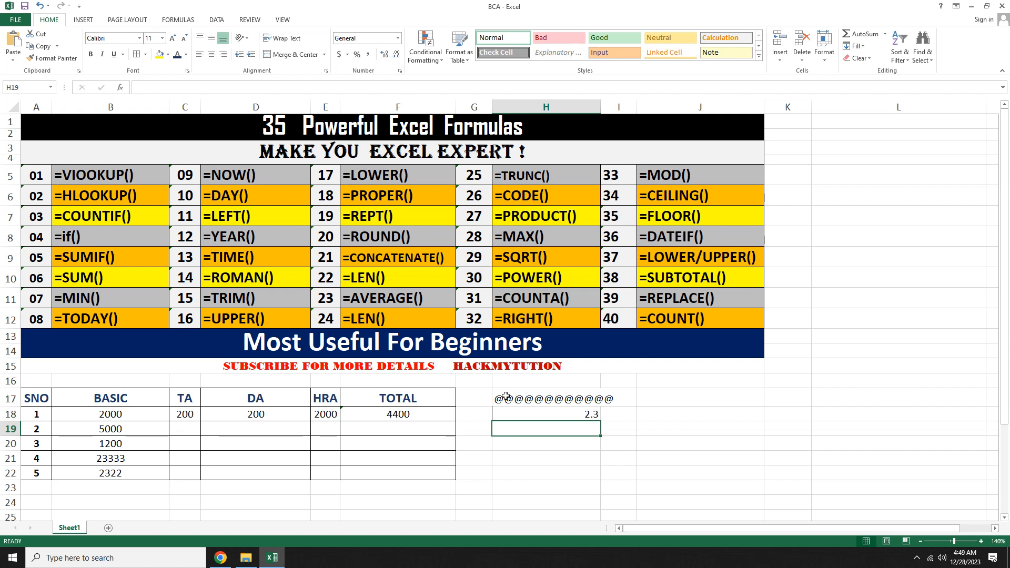
Step: Enter the presenter's first name in H19 and the word sir in I19
{"action": "key", "text": "Return"}
{"action": "key", "text": "Up"}
{"action": "type", "text": "durgesh"}
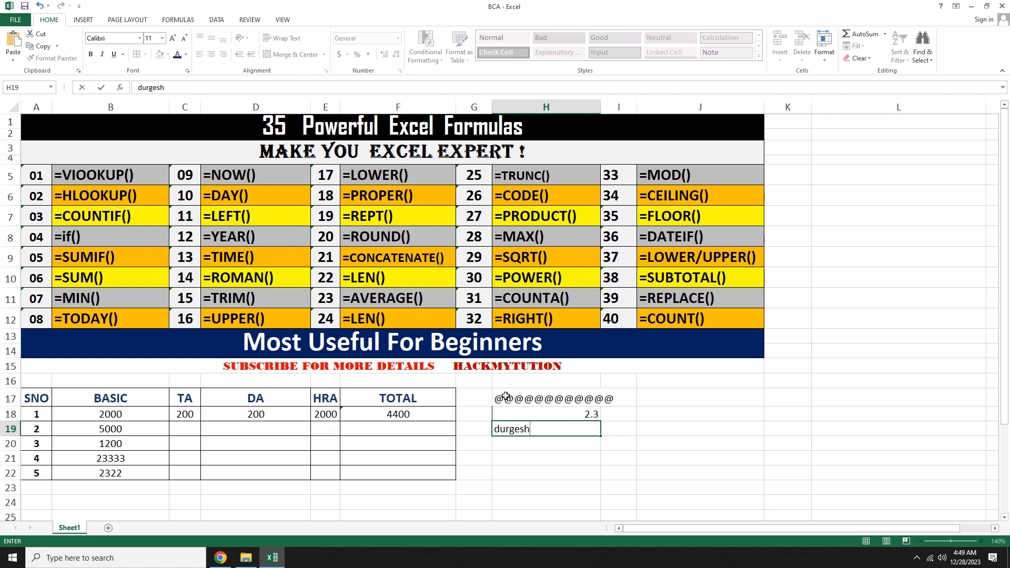
{"action": "key", "text": "Tab"}
{"action": "type", "text": "sir"}
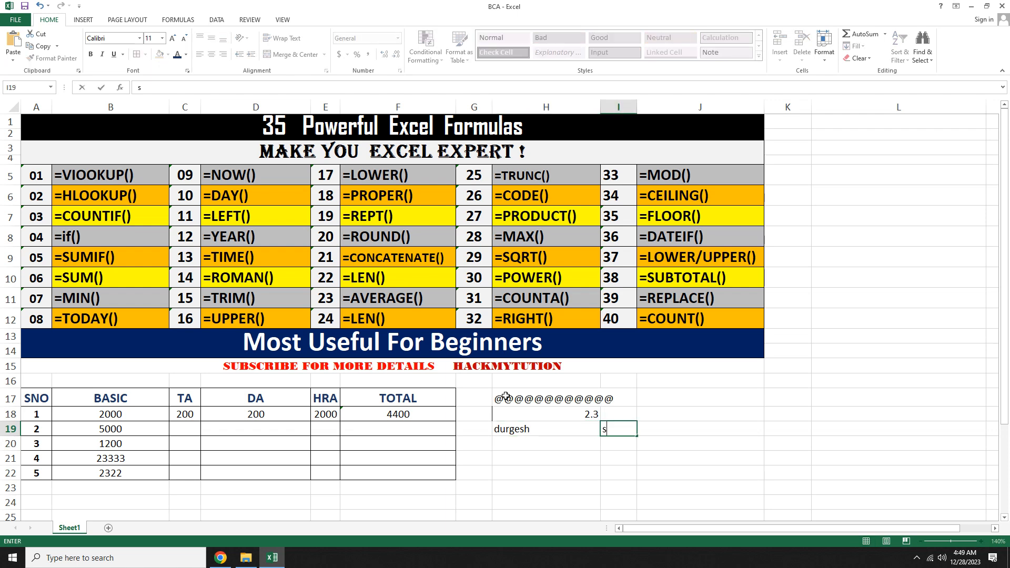
{"action": "key", "text": "Return"}
Step: Enter a CONCATENATE formula in H21 joining the texts of H19 and I19
{"action": "key", "text": "Down"}
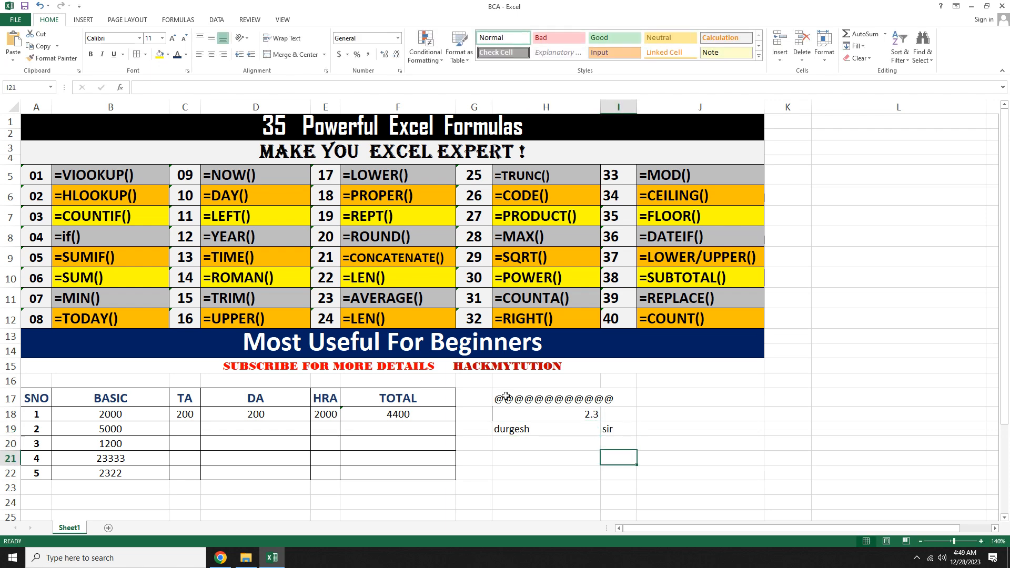
{"action": "key", "text": "Left"}
{"action": "type", "text": "="}
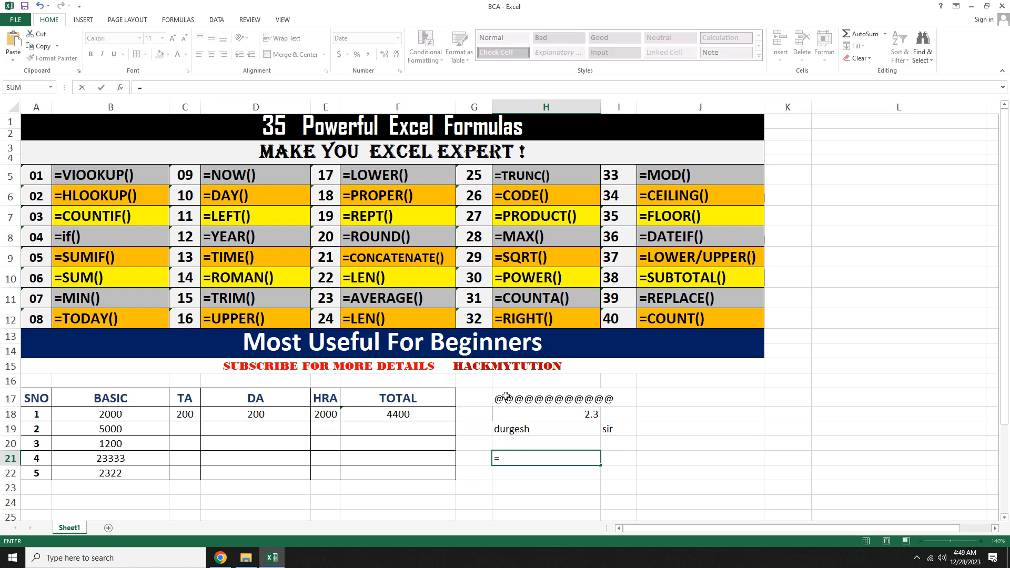
{"action": "type", "text": "conca"}
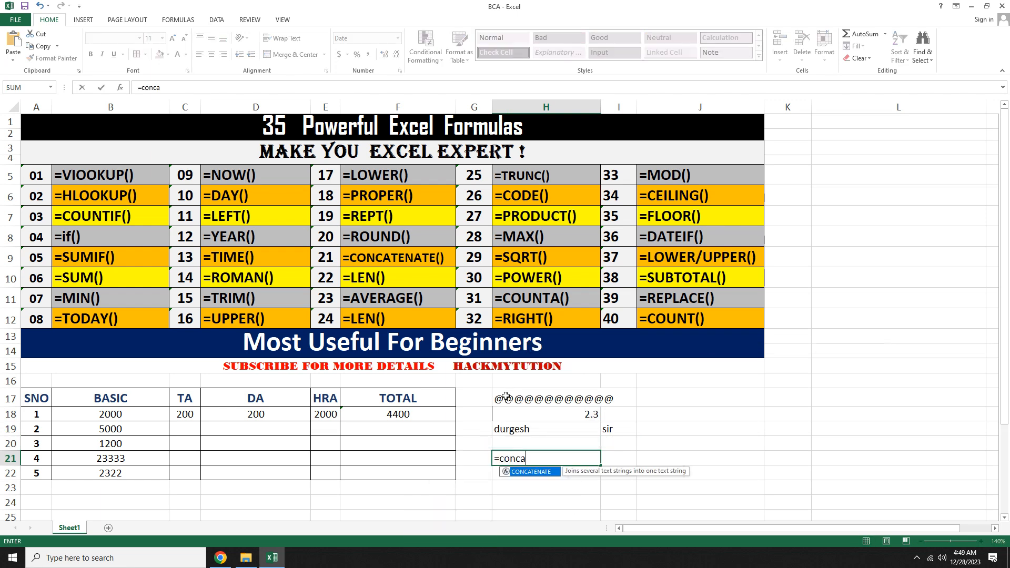
{"action": "type", "text": "tename"}
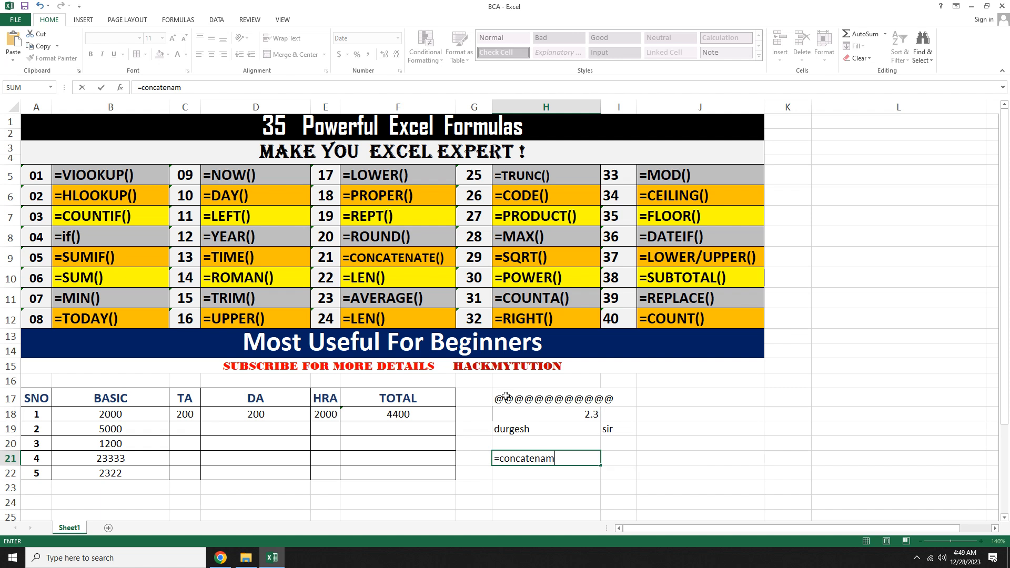
{"action": "key", "text": "BackSpace"}
{"action": "key", "text": "BackSpace"}
{"action": "key", "text": "BackSpace"}
{"action": "key", "text": "BackSpace"}
{"action": "key", "text": "BackSpace"}
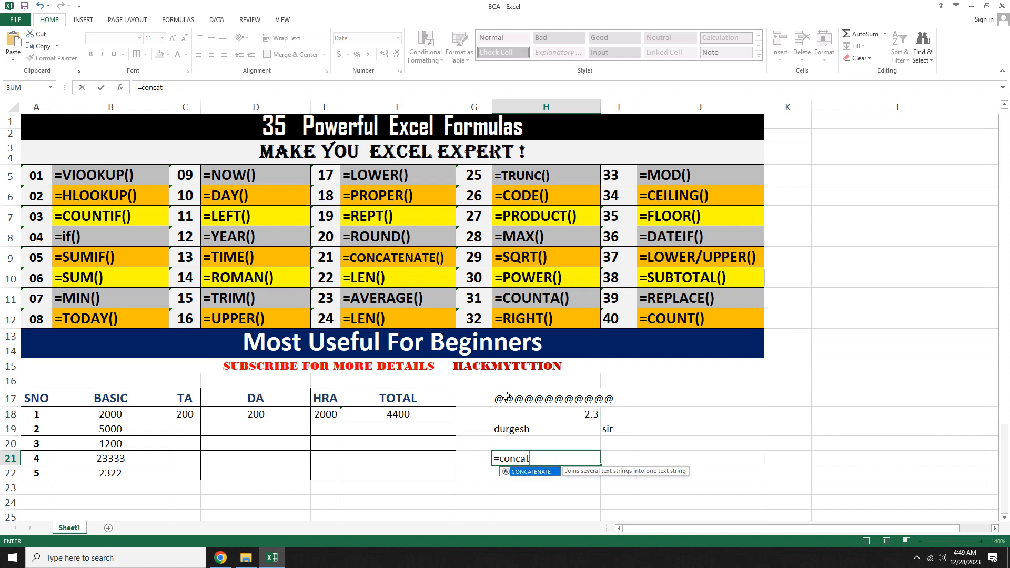
{"action": "type", "text": "enate("}
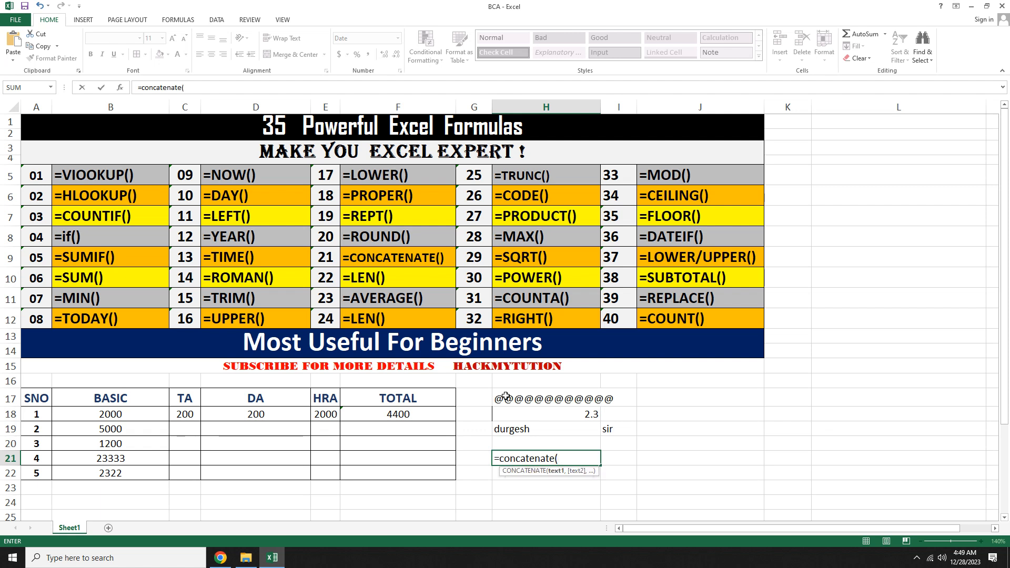
{"action": "key", "text": "Up"}
{"action": "key", "text": "Up"}
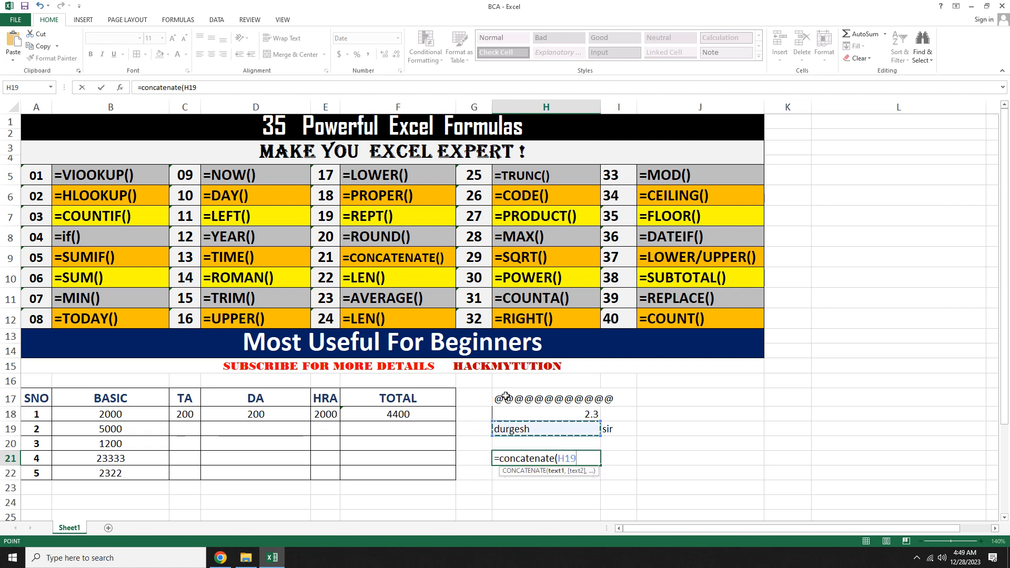
{"action": "type", "text": ","}
{"action": "key", "text": "Right"}
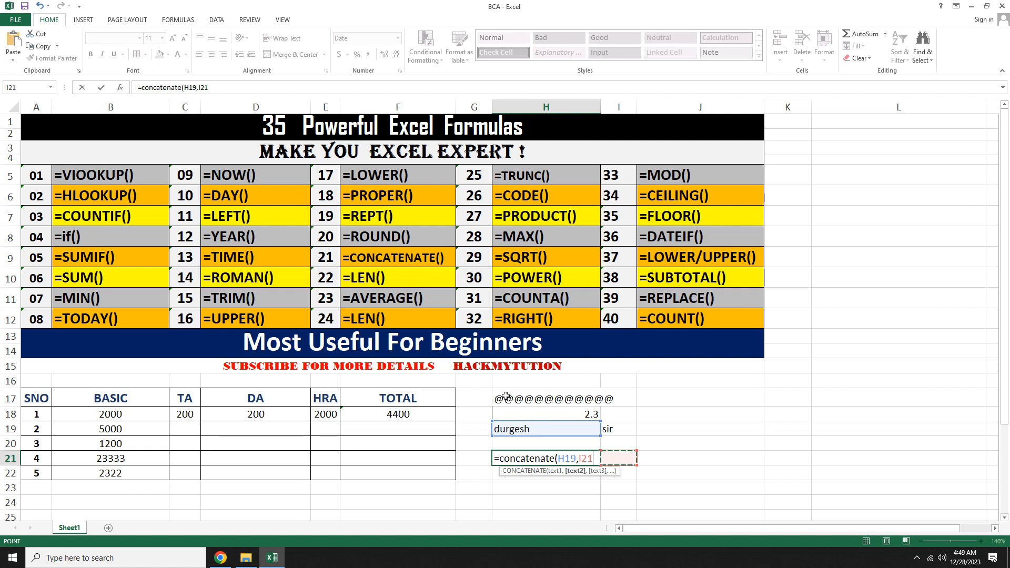
{"action": "key", "text": "Up"}
{"action": "key", "text": "Up"}
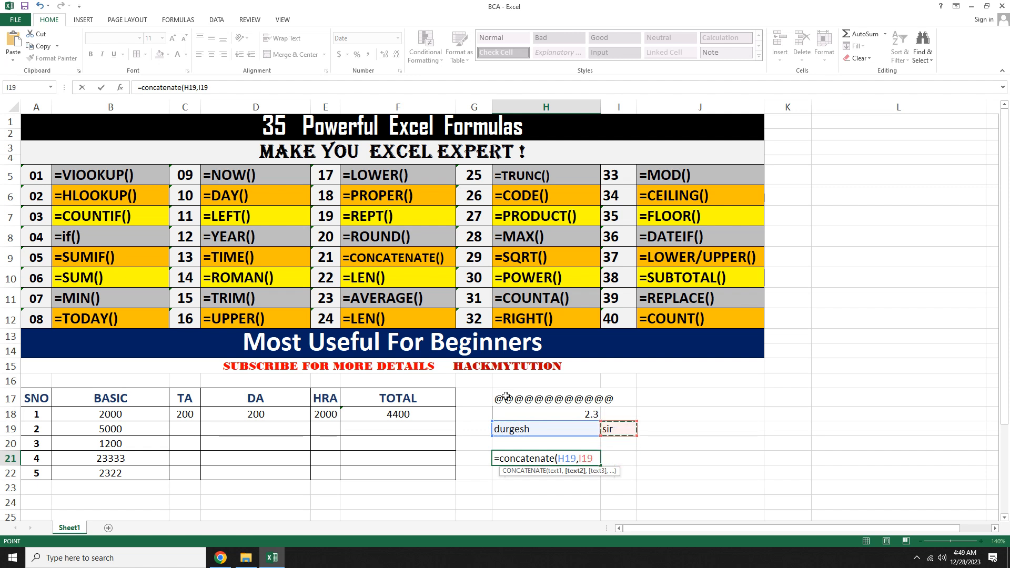
{"action": "key", "text": "Return"}
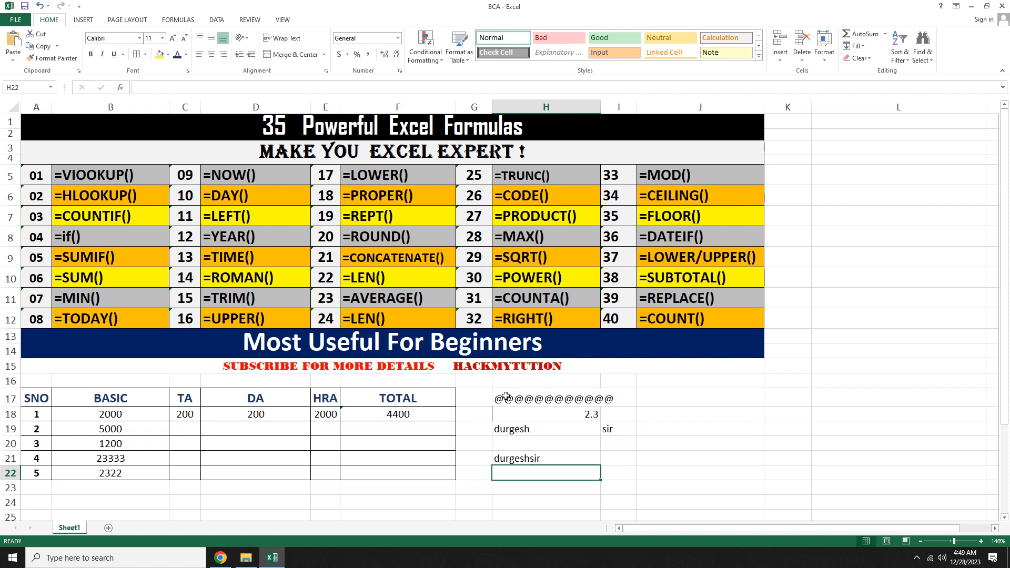
Step: Edit the CONCATENATE formula in H21 to insert an "@" separator between H19 and I19
{"action": "key", "text": "Up"}
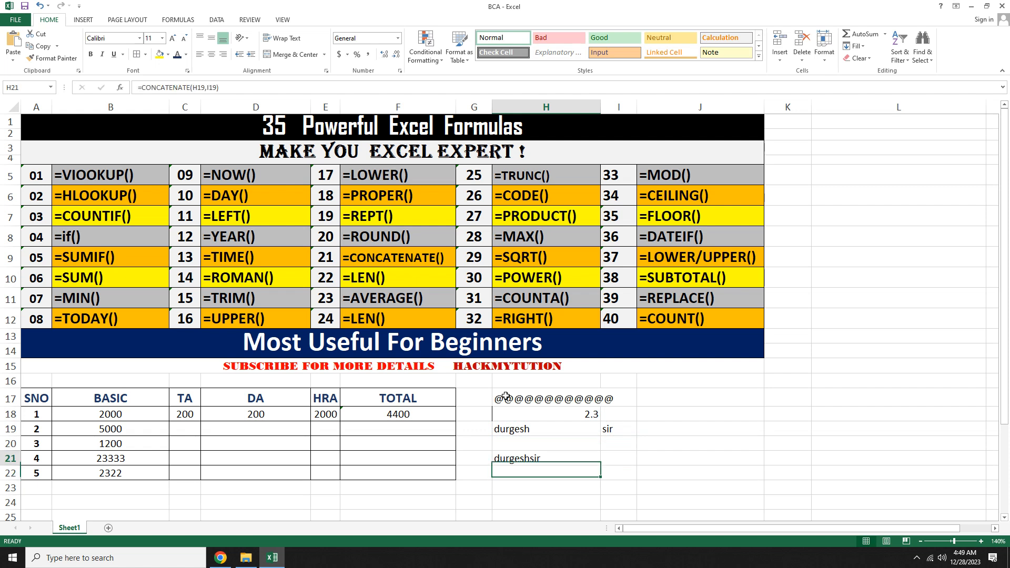
{"action": "key", "text": "F2"}
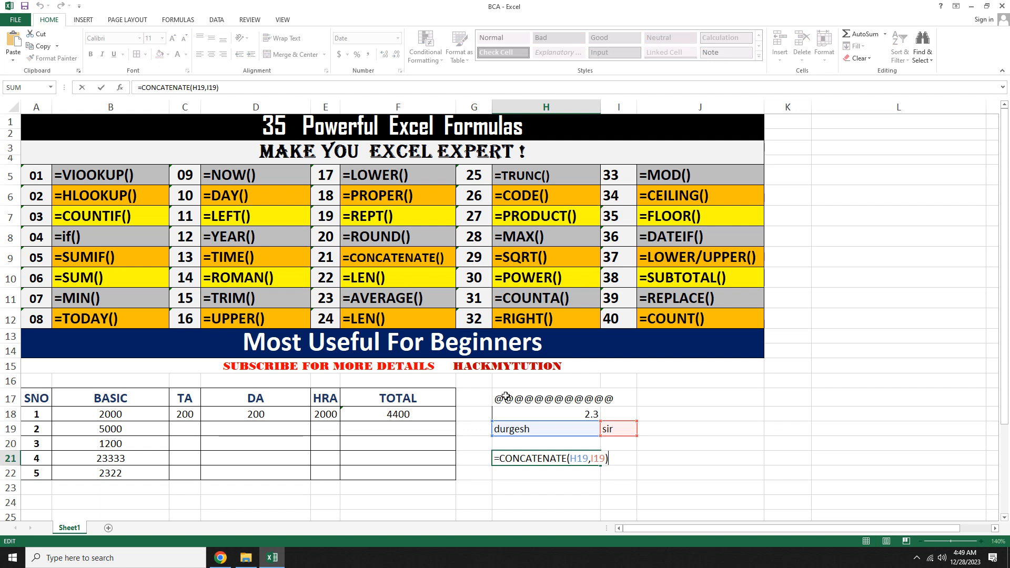
{"action": "key", "text": "Left"}
{"action": "key", "text": "Left"}
{"action": "key", "text": "Left"}
{"action": "key", "text": "Left"}
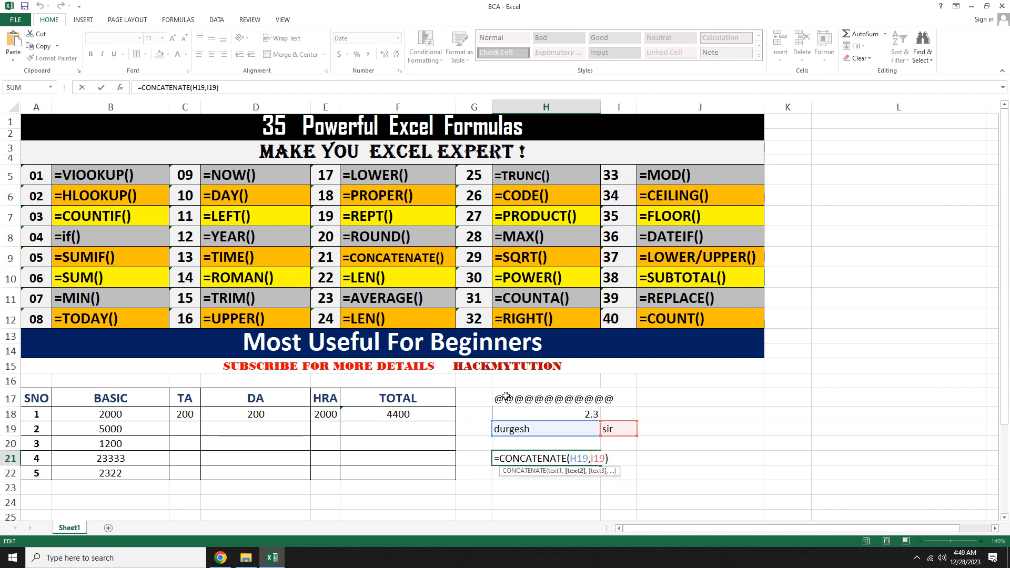
{"action": "type", "text": "\"@"}
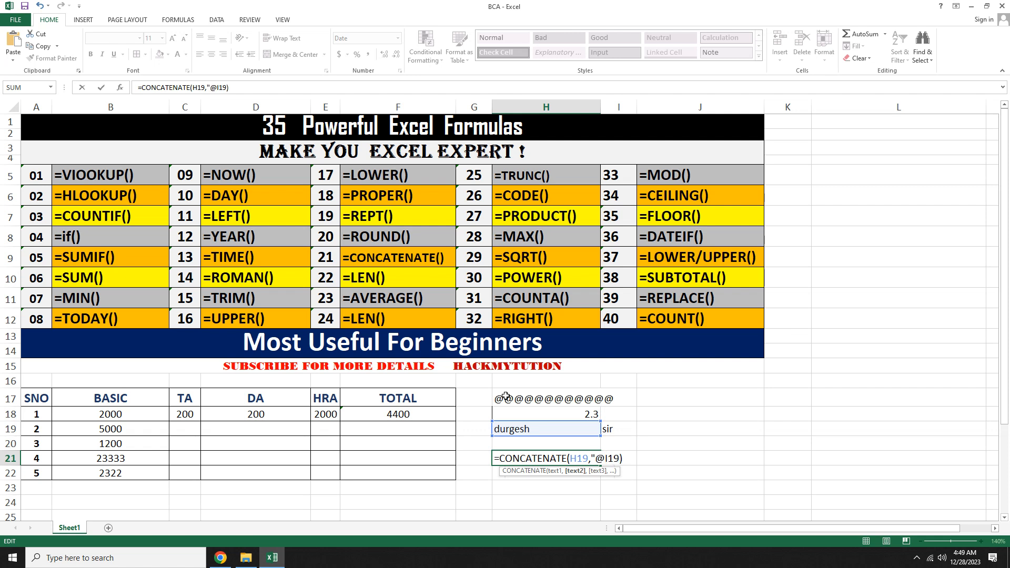
{"action": "type", "text": "\","}
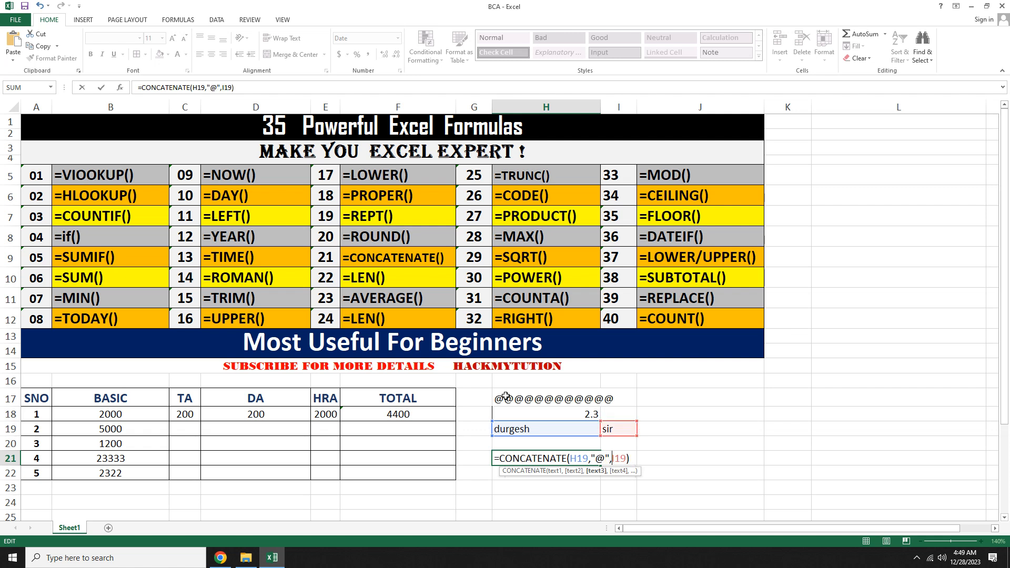
{"action": "key", "text": "Return"}
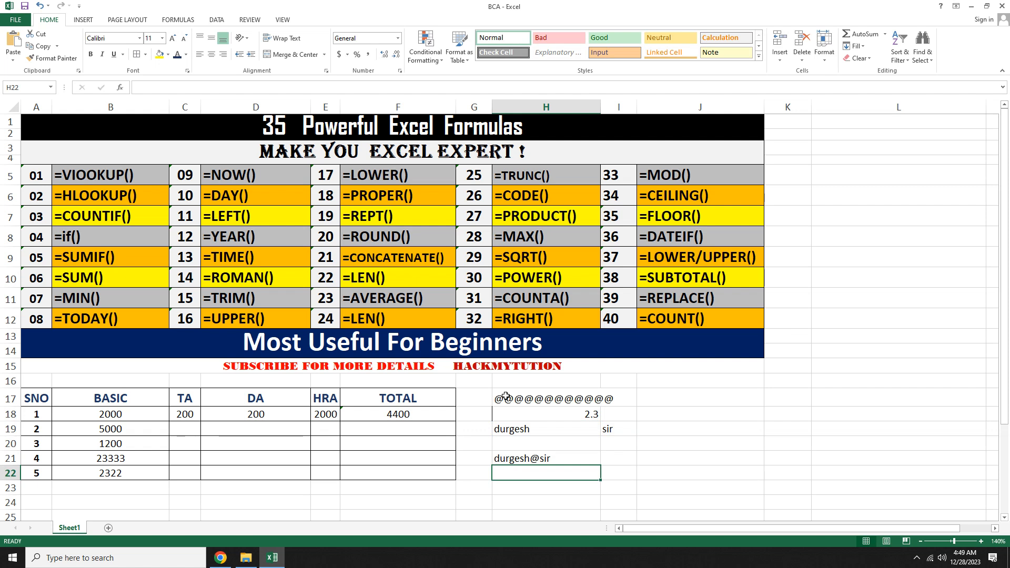
Step: Enter a LEN formula in I21 counting the characters of H21
{"action": "key", "text": "Up"}
{"action": "key", "text": "Right"}
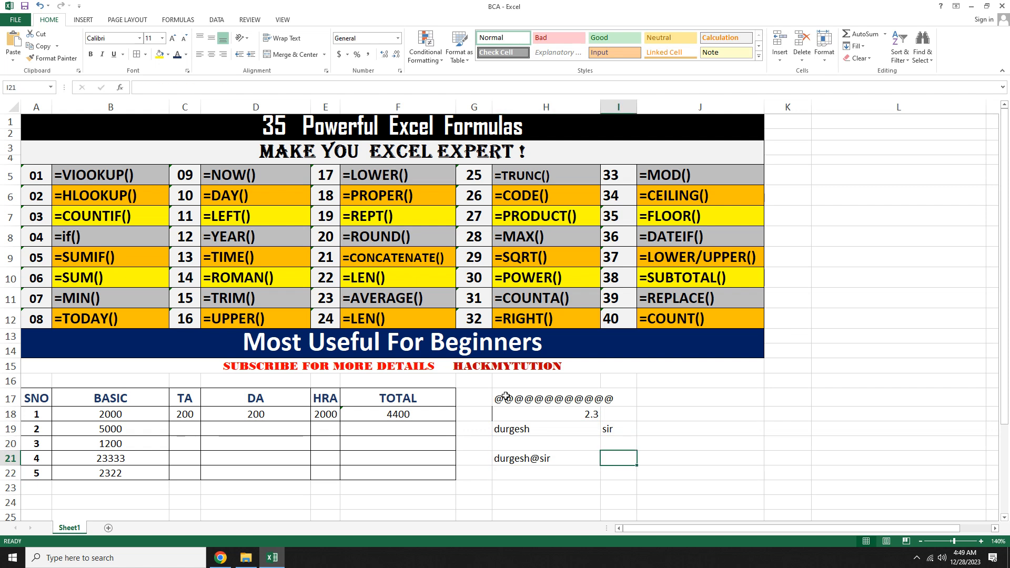
{"action": "type", "text": "=len"}
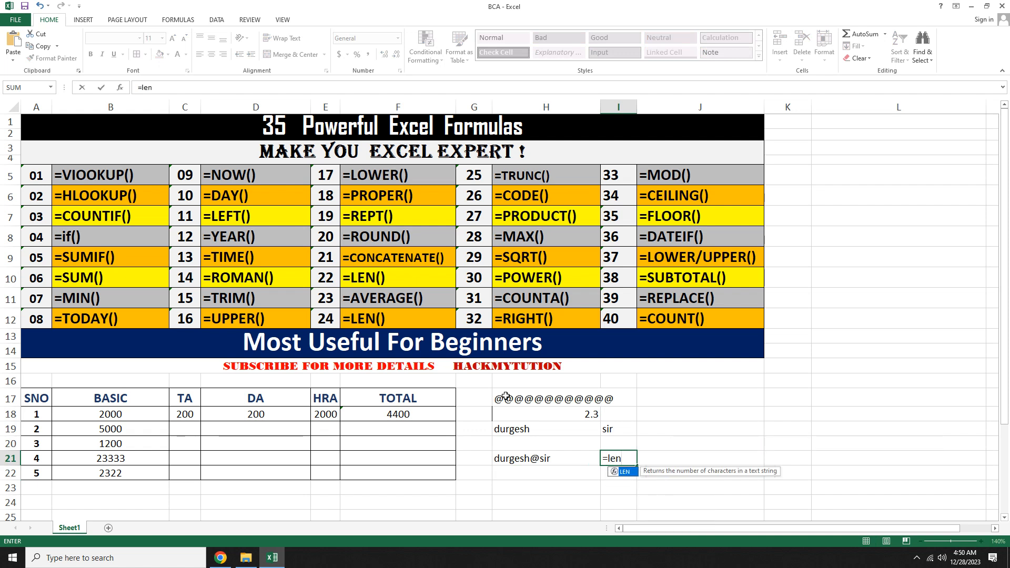
{"action": "type", "text": "("}
{"action": "key", "text": "Left"}
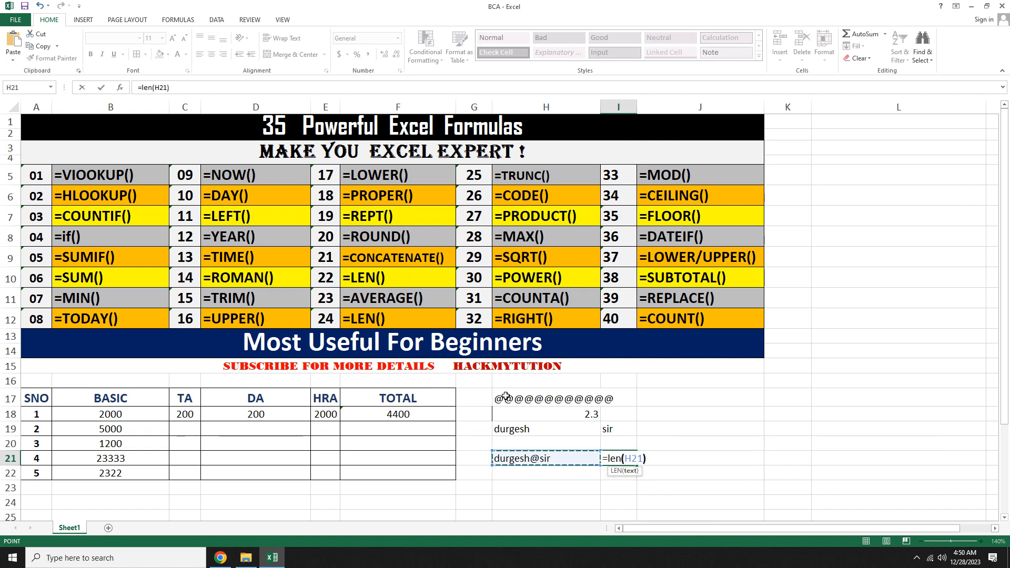
{"action": "type", "text": ")"}
{"action": "key", "text": "Return"}
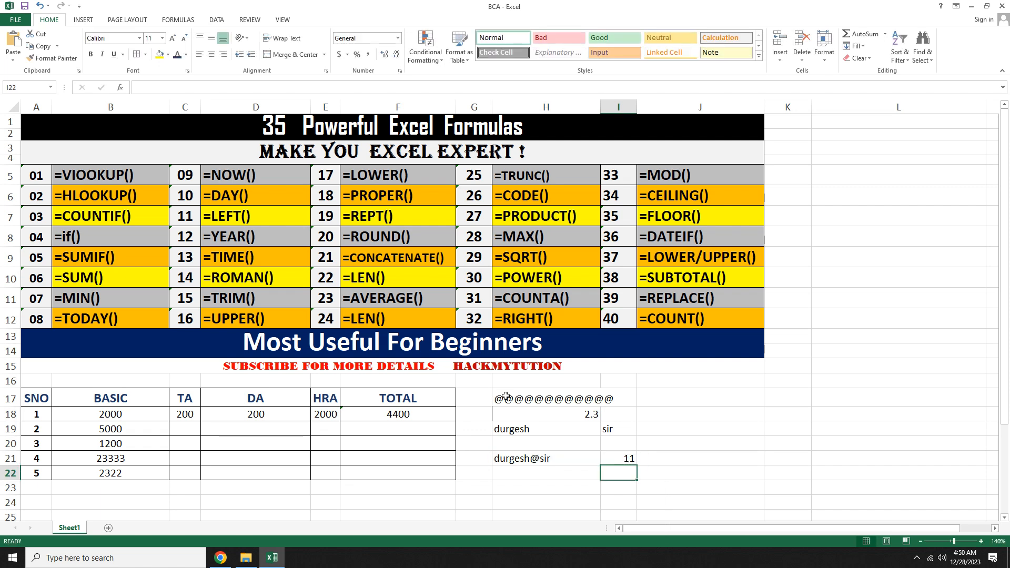
Step: Clear the demo cells H17 through J21
{"action": "key", "text": "Up"}
{"action": "key", "text": "Up"}
{"action": "key", "text": "Up"}
{"action": "key", "text": "Up"}
{"action": "key", "text": "Up"}
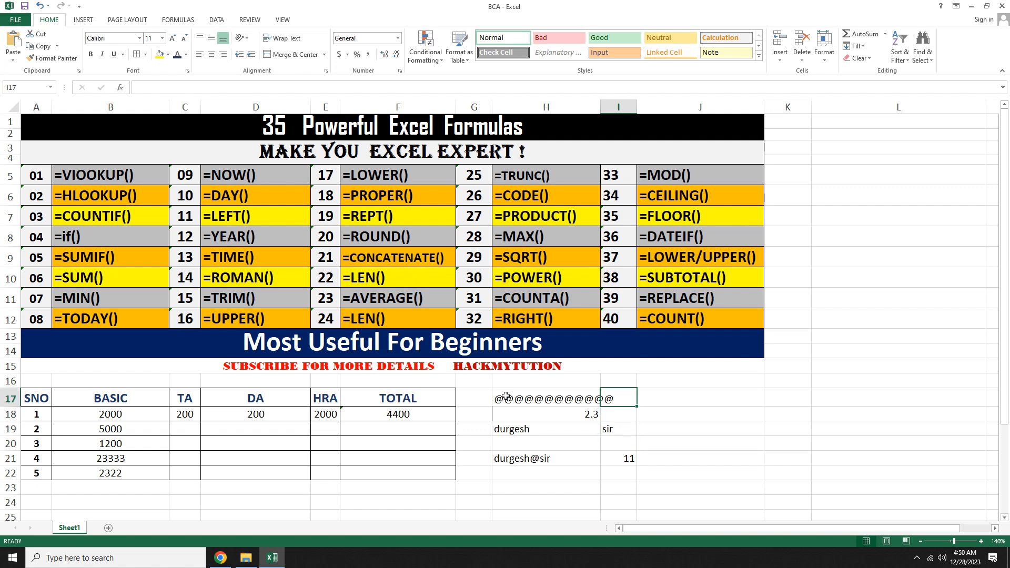
{"action": "key", "text": "Left"}
{"action": "key", "text": "Left"}
{"action": "key", "text": "Right"}
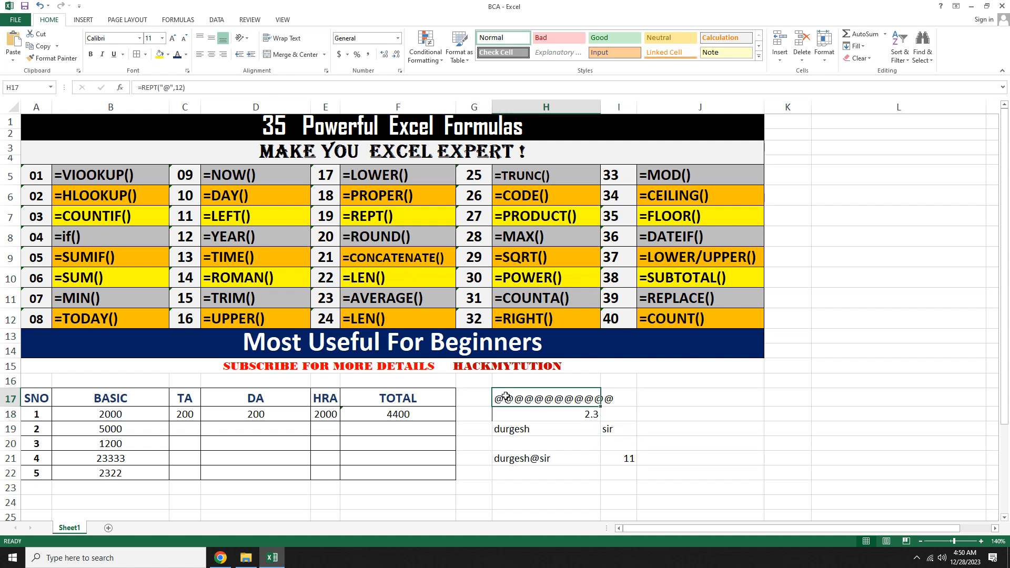
{"action": "key", "text": "shift+Down"}
{"action": "key", "text": "shift+Down"}
{"action": "key", "text": "shift+Down"}
{"action": "key", "text": "shift+Down"}
{"action": "key", "text": "shift+Right"}
{"action": "key", "text": "shift+Right"}
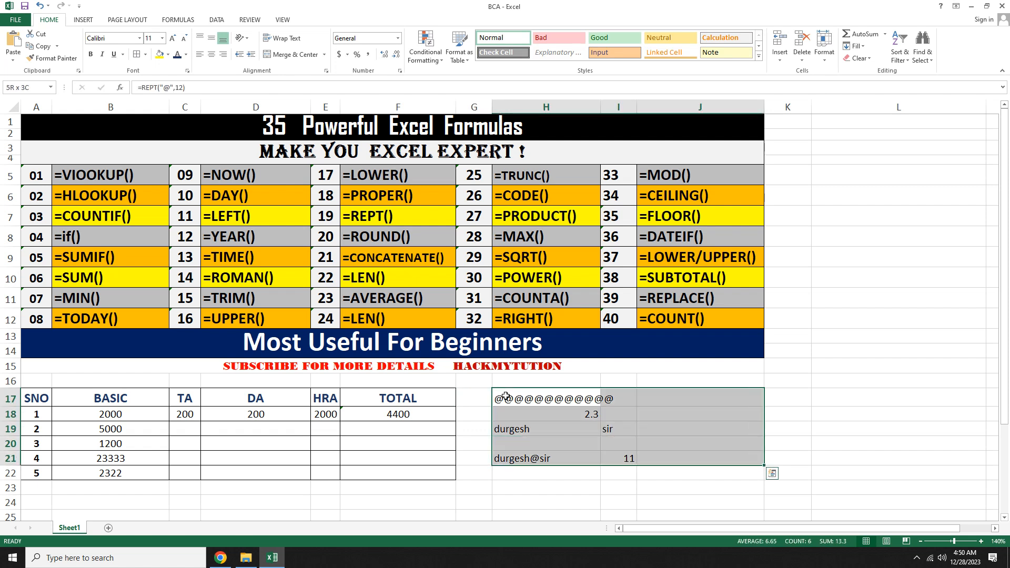
{"action": "key", "text": "Delete"}
Step: Enter a COUNT formula in H18 counting the numeric cells in B18:G18
{"action": "key", "text": "Down"}
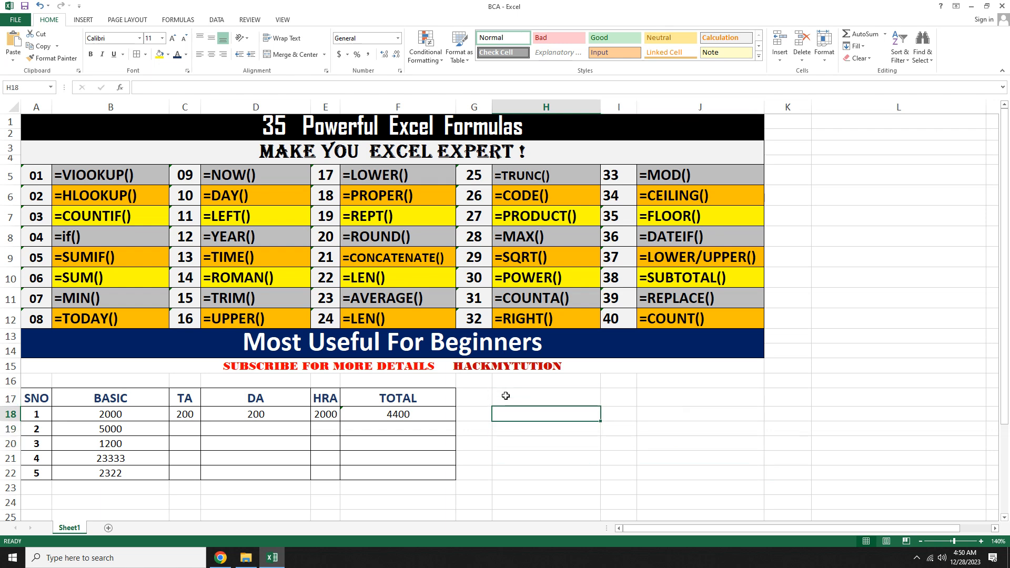
{"action": "type", "text": "="}
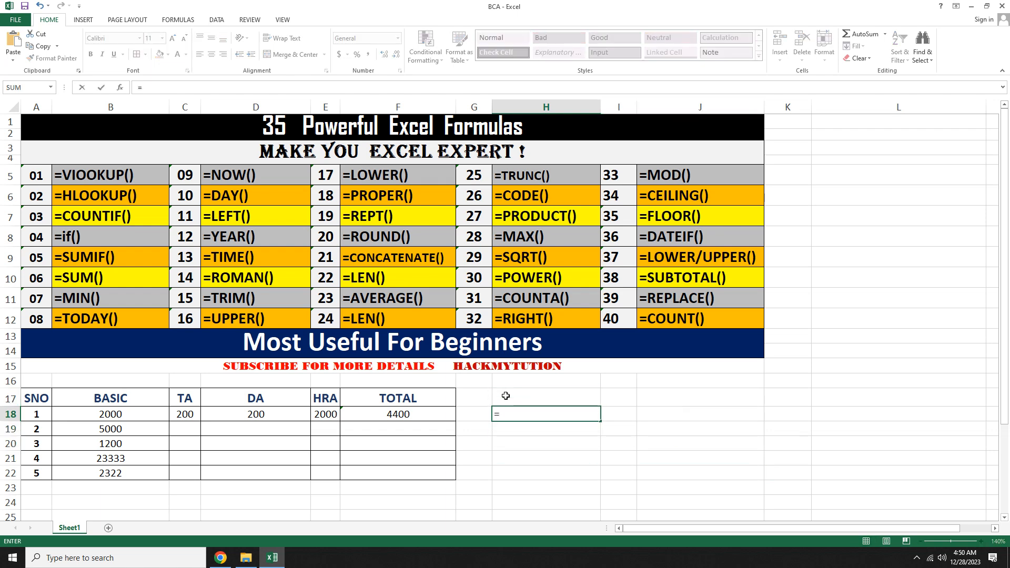
{"action": "type", "text": "count"}
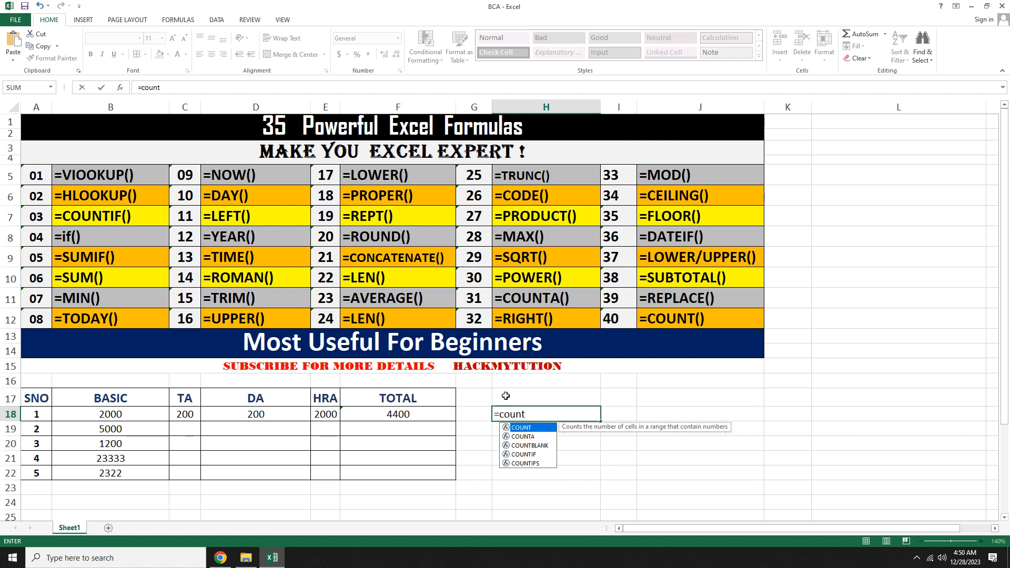
{"action": "type", "text": "("}
{"action": "key", "text": "Left"}
{"action": "key", "text": "Left"}
{"action": "key", "text": "Left"}
{"action": "key", "text": "Left"}
{"action": "key", "text": "Left"}
{"action": "key", "text": "Left"}
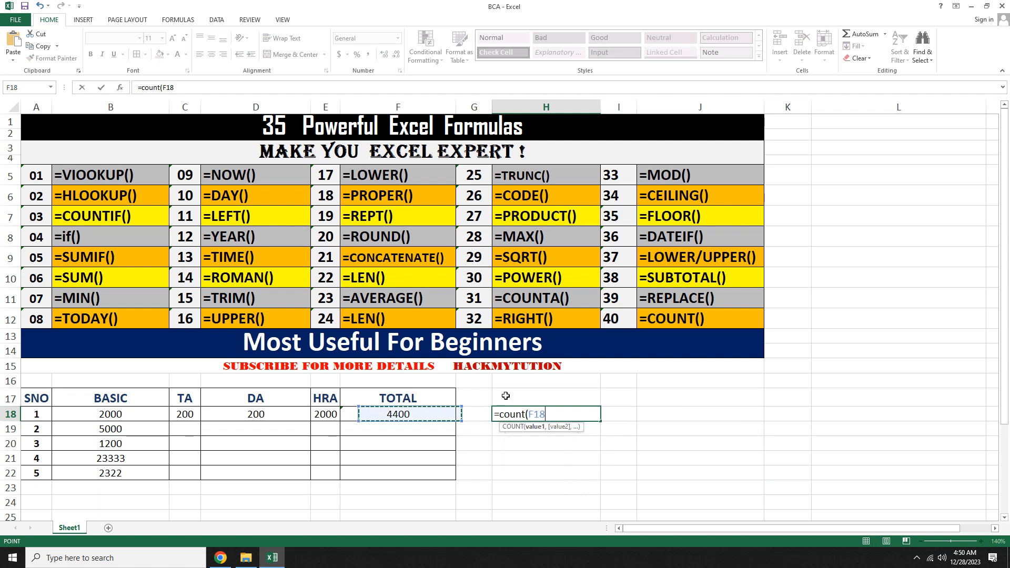
{"action": "key", "text": "shift+Right"}
{"action": "key", "text": "shift+Right"}
{"action": "key", "text": "shift+Right"}
{"action": "key", "text": "shift+Right"}
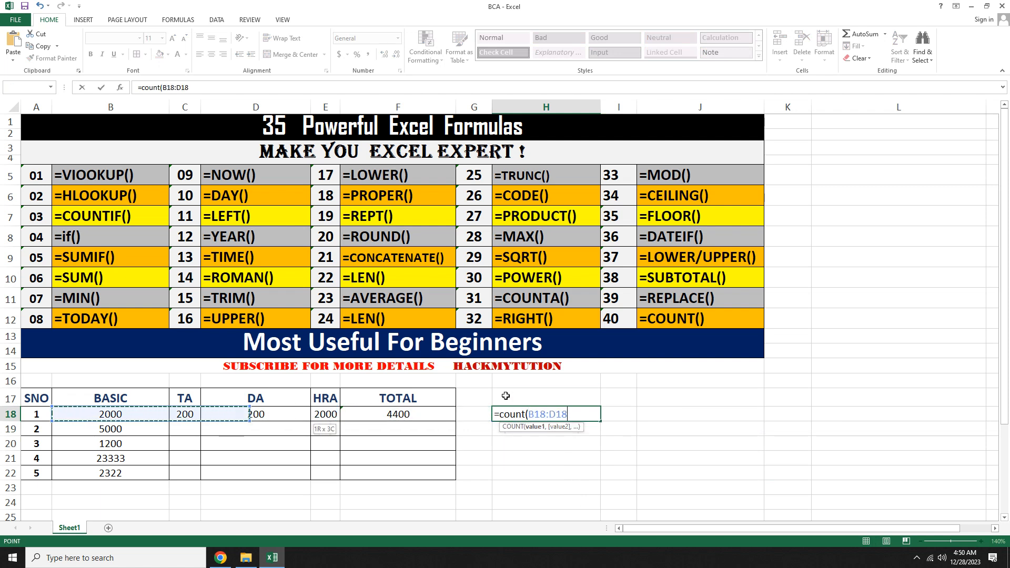
{"action": "key", "text": "shift+Right"}
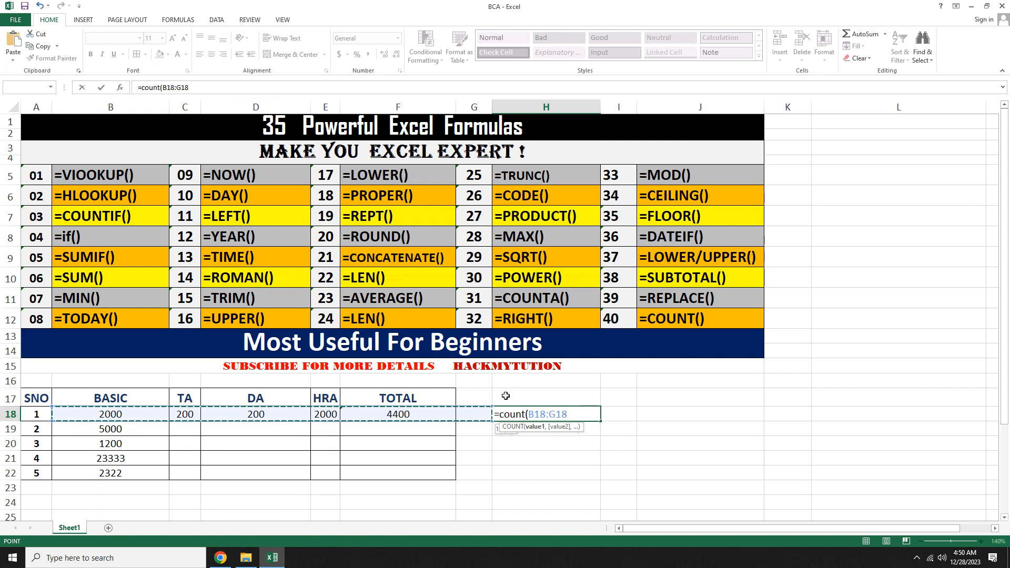
{"action": "type", "text": ")"}
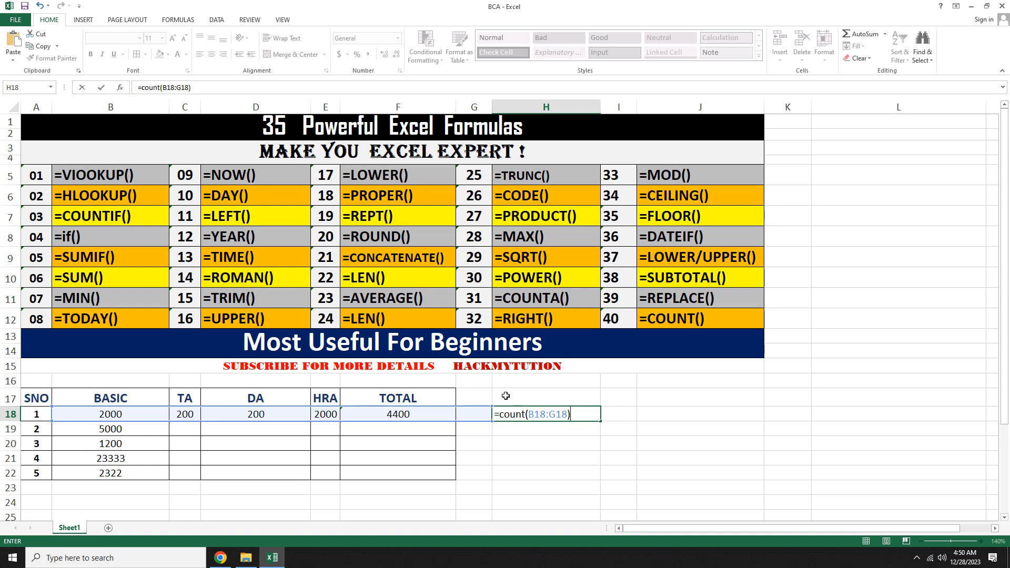
{"action": "key", "text": "Return"}
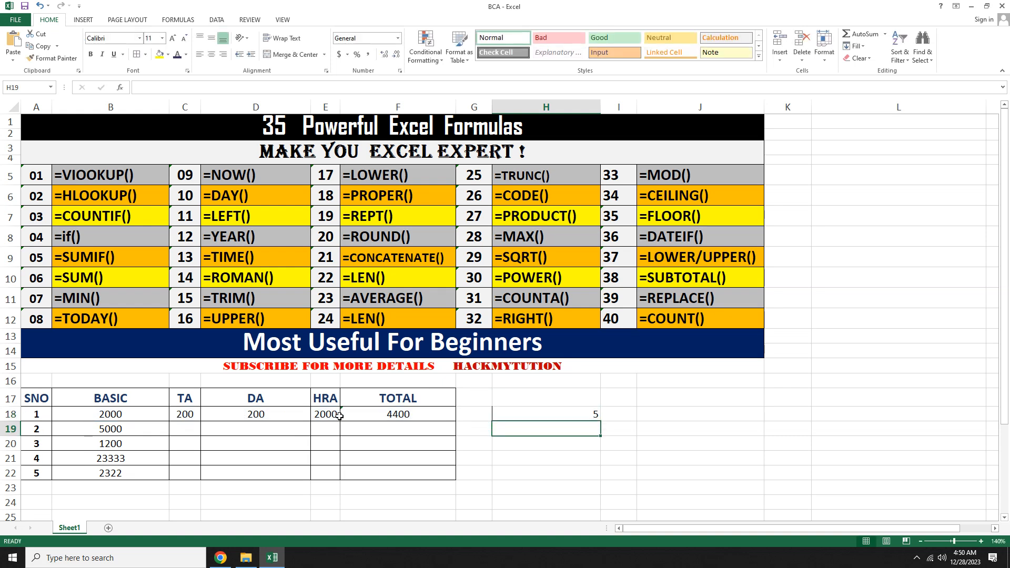
Step: Enter the number 2 in G18
{"action": "left_click", "coordinate": [481, 415]}
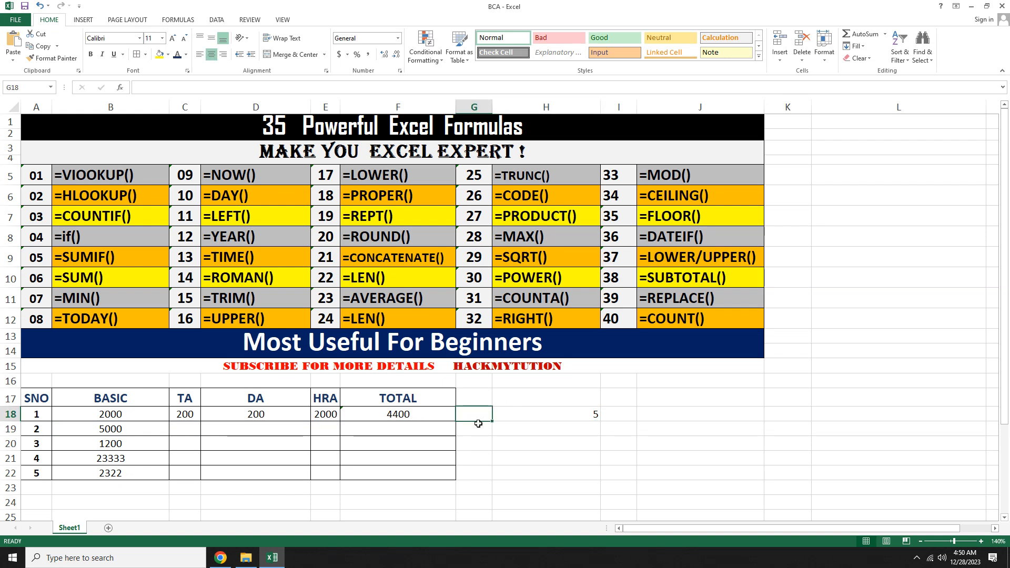
{"action": "type", "text": "2"}
{"action": "key", "text": "Return"}
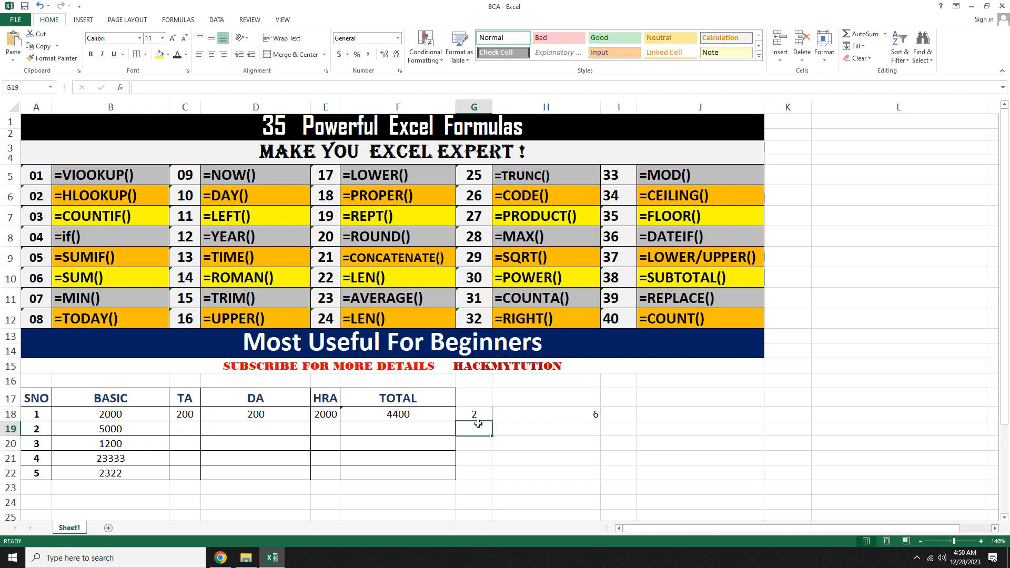
Step: Replace the entry in G18 with the text two
{"action": "key", "text": "Up"}
{"action": "type", "text": "t"}
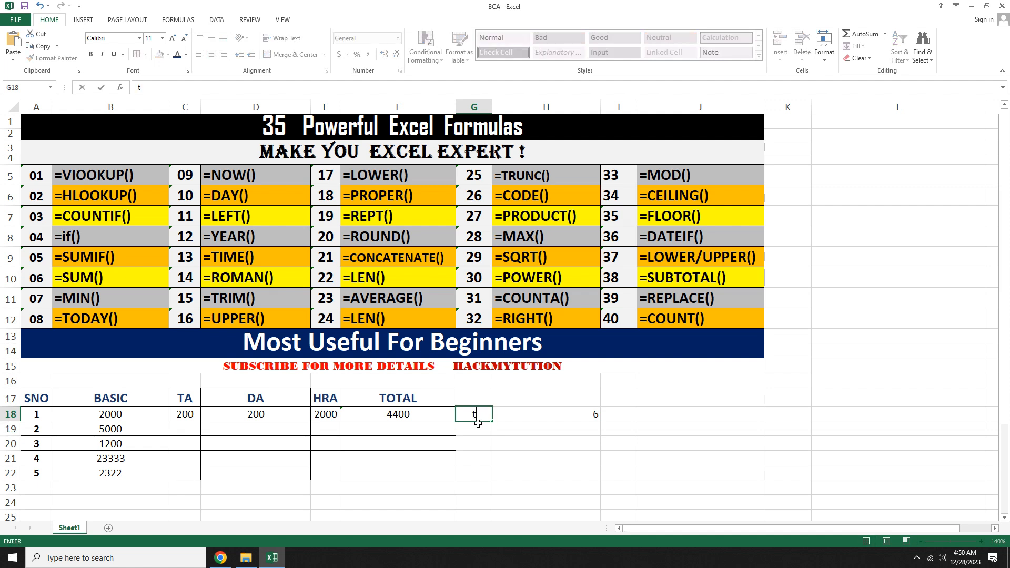
{"action": "type", "text": "wo"}
{"action": "key", "text": "Return"}
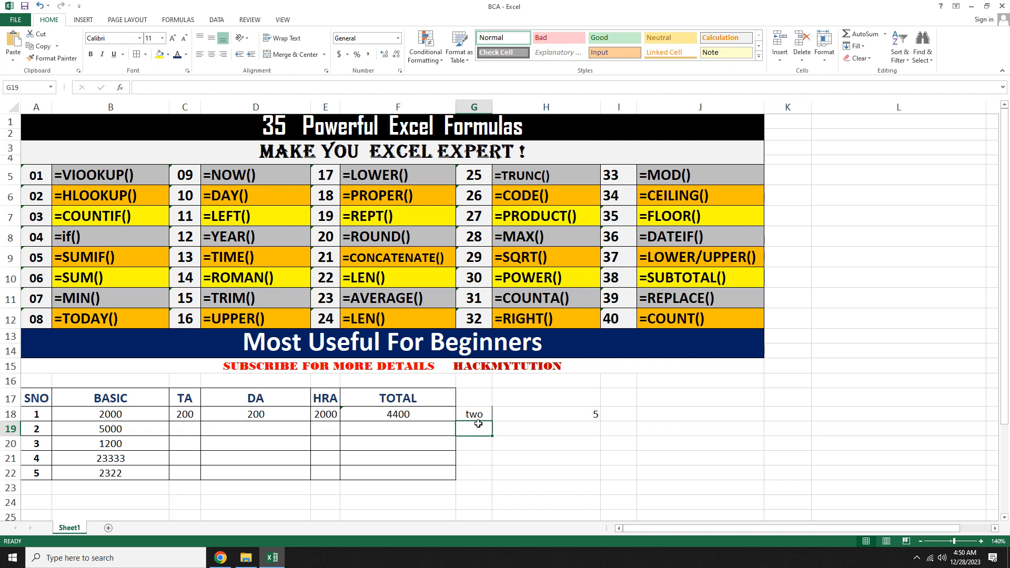
Step: Replace H18's formula with a COUNTA formula over B18:G18
{"action": "key", "text": "Up"}
{"action": "key", "text": "Right"}
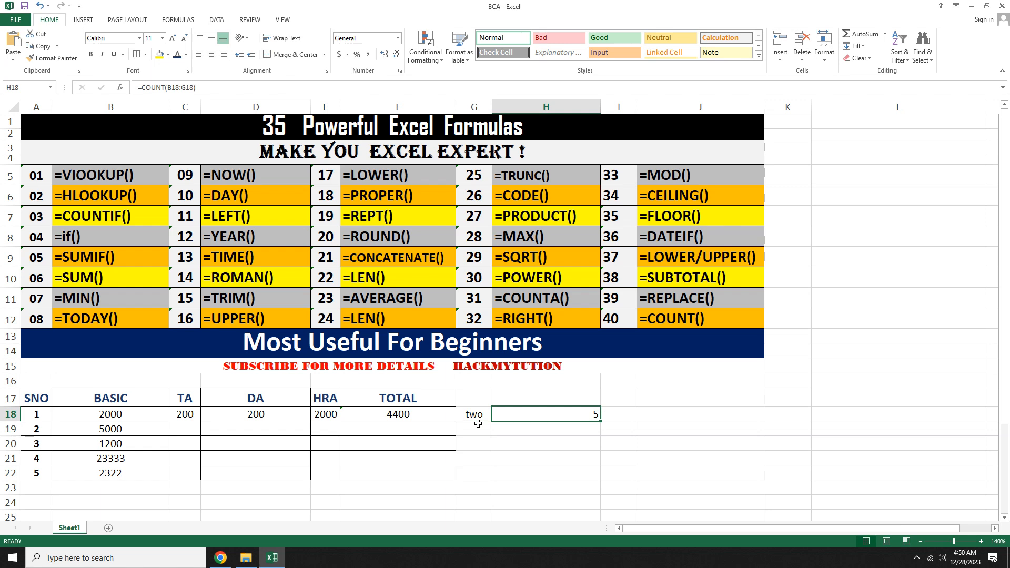
{"action": "type", "text": "="}
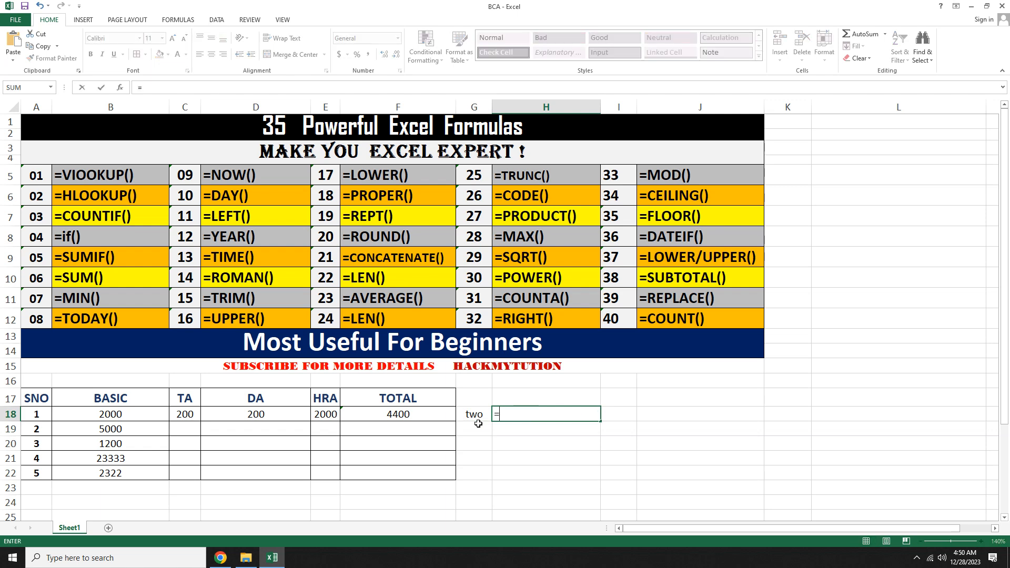
{"action": "type", "text": "counta"}
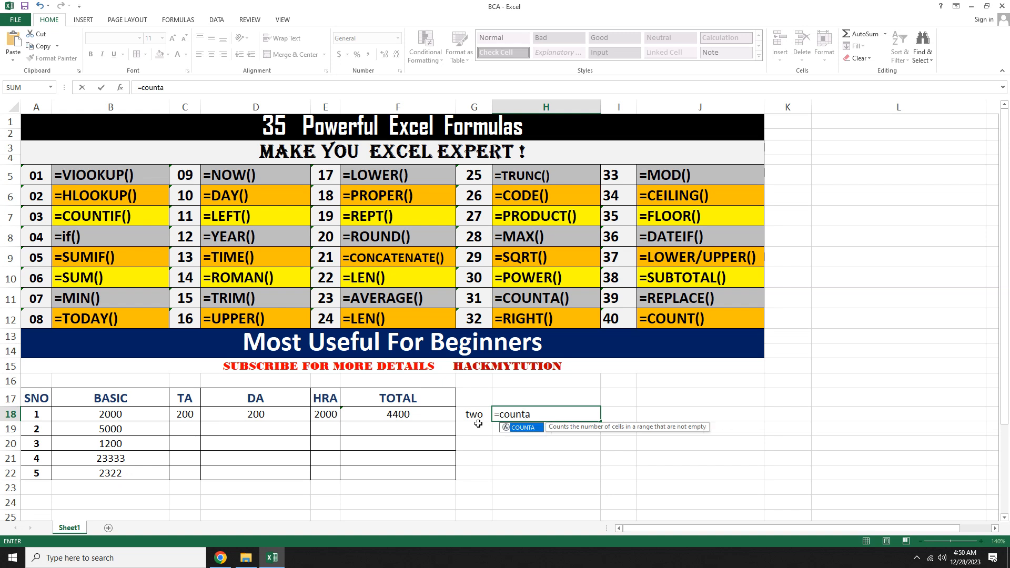
{"action": "type", "text": "("}
{"action": "key", "text": "Left"}
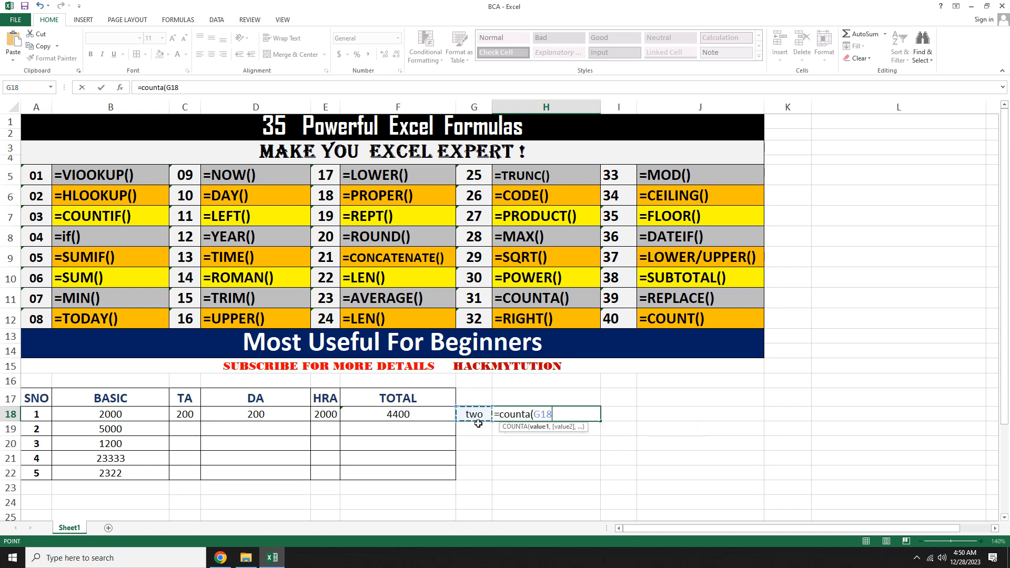
{"action": "key", "text": "shift+Left"}
{"action": "key", "text": "shift+Left"}
{"action": "key", "text": "shift+Left"}
{"action": "key", "text": "shift+Left"}
{"action": "key", "text": "shift+Left"}
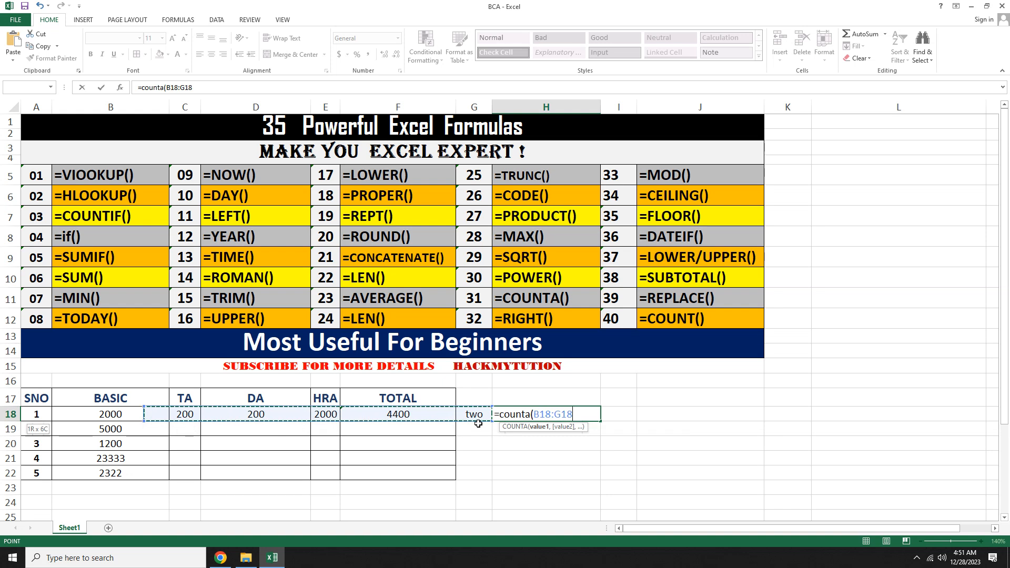
{"action": "type", "text": ")"}
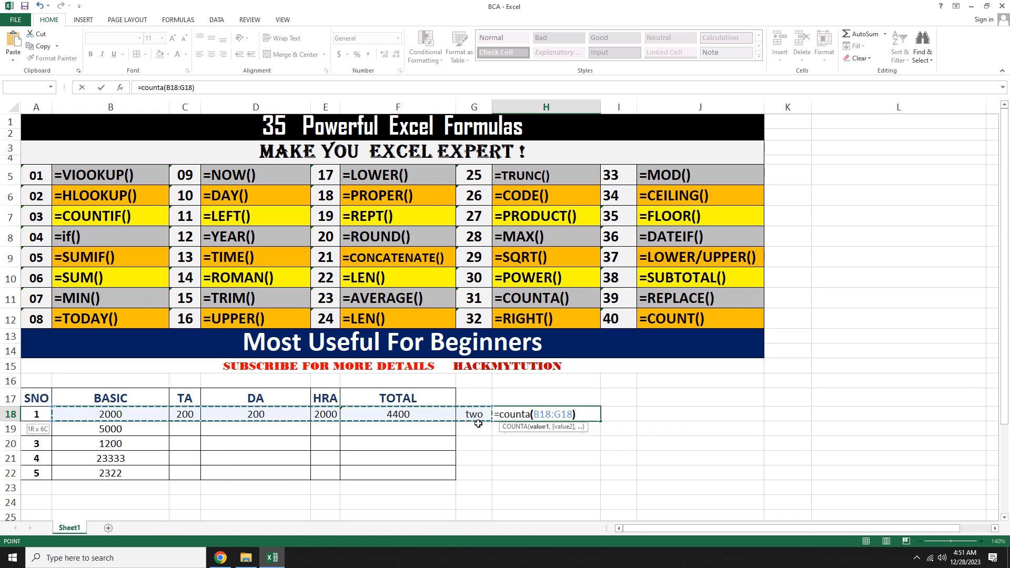
{"action": "key", "text": "Return"}
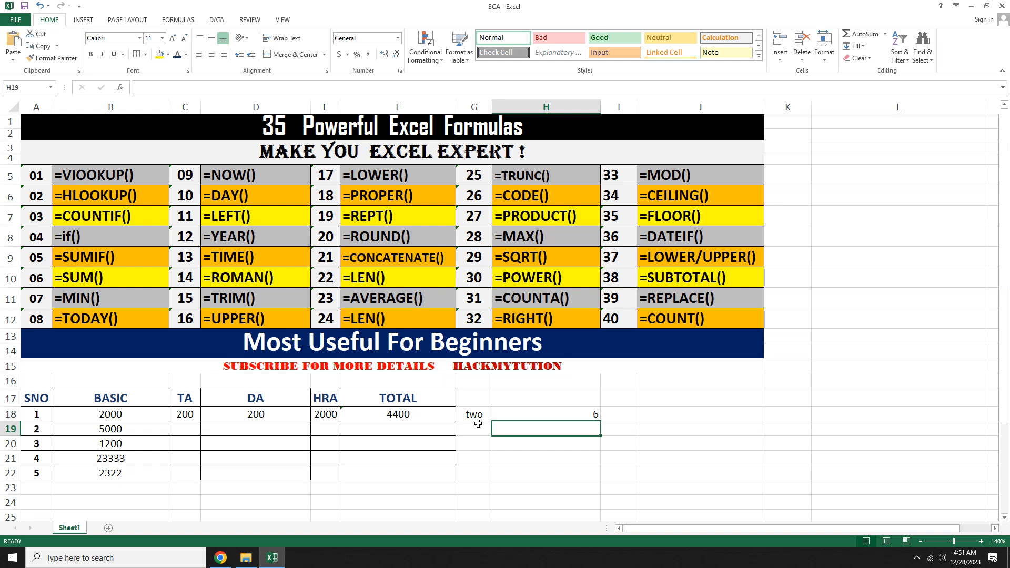
Step: Enter a SQRT formula in H19 returning the square root of 16
{"action": "type", "text": "=sqrt("}
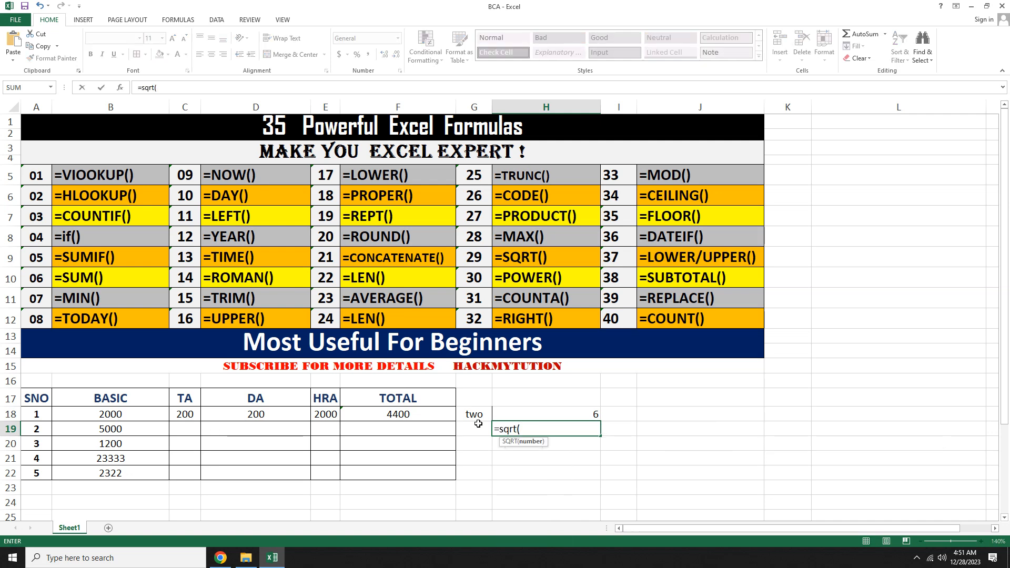
{"action": "type", "text": "16)"}
{"action": "key", "text": "Return"}
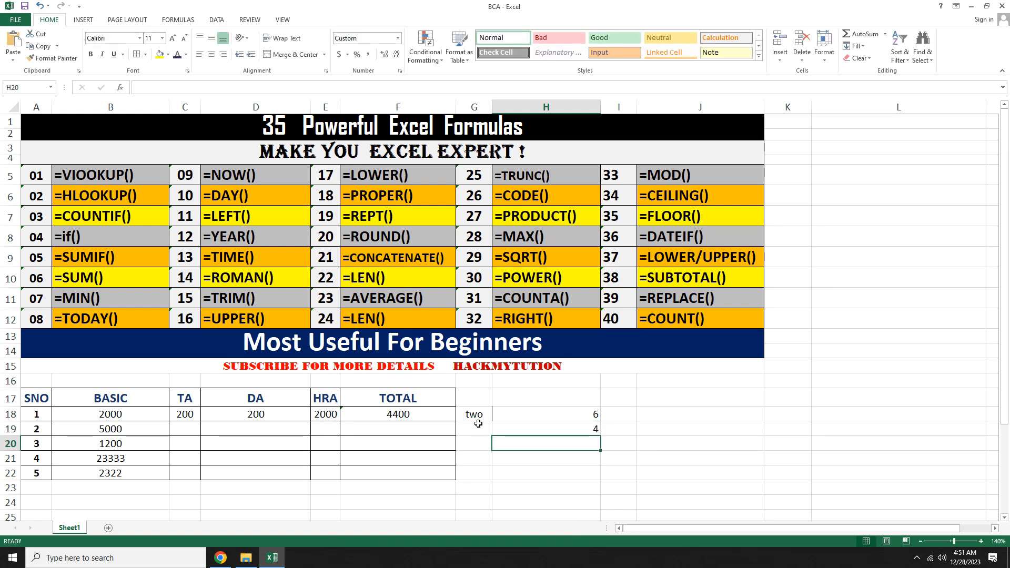
Step: Enter a POWER formula in H20 raising 2 to the power 4, then clear the cell again
{"action": "type", "text": "=power("}
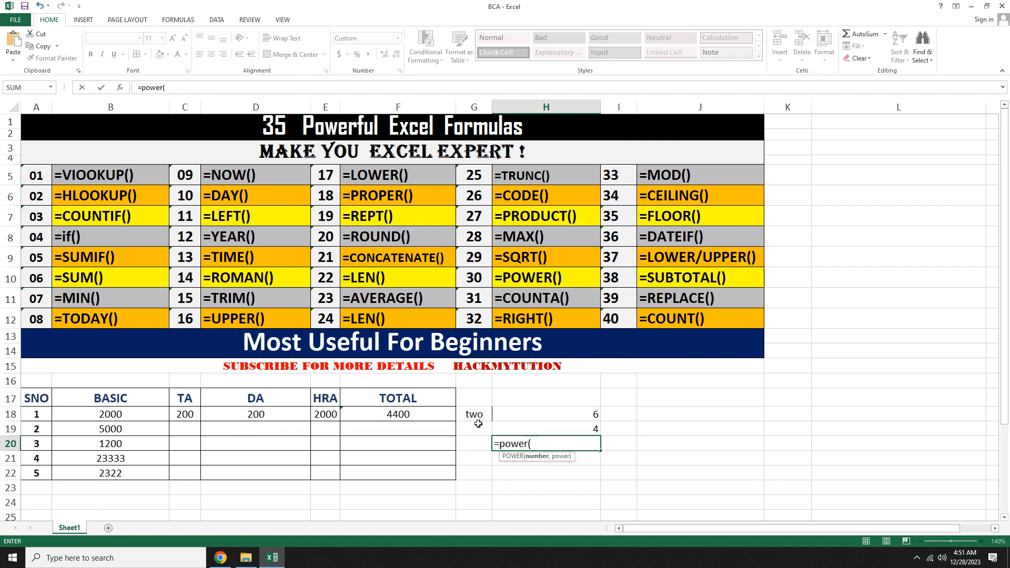
{"action": "type", "text": "2,4"}
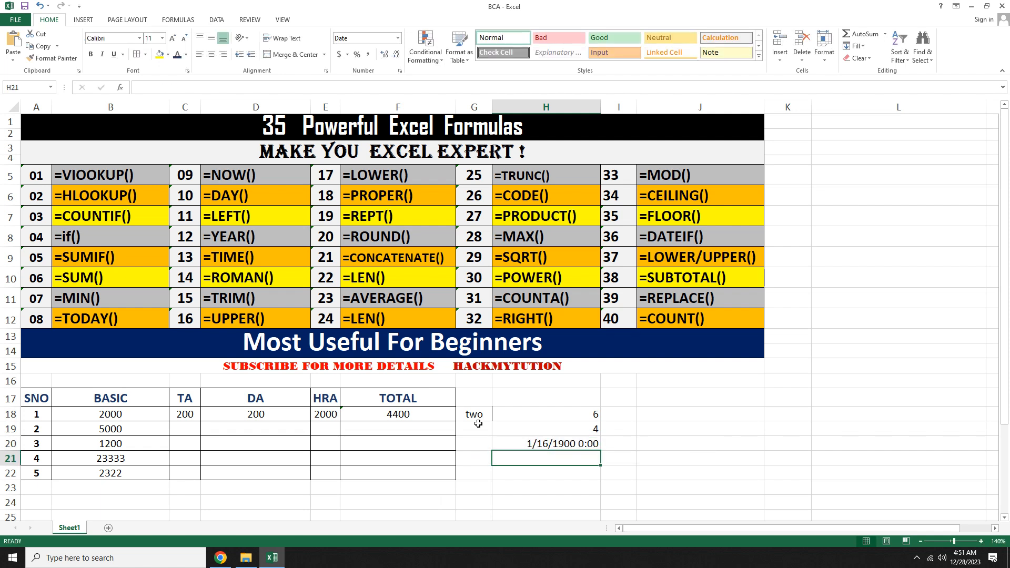
{"action": "key", "text": "Up"}
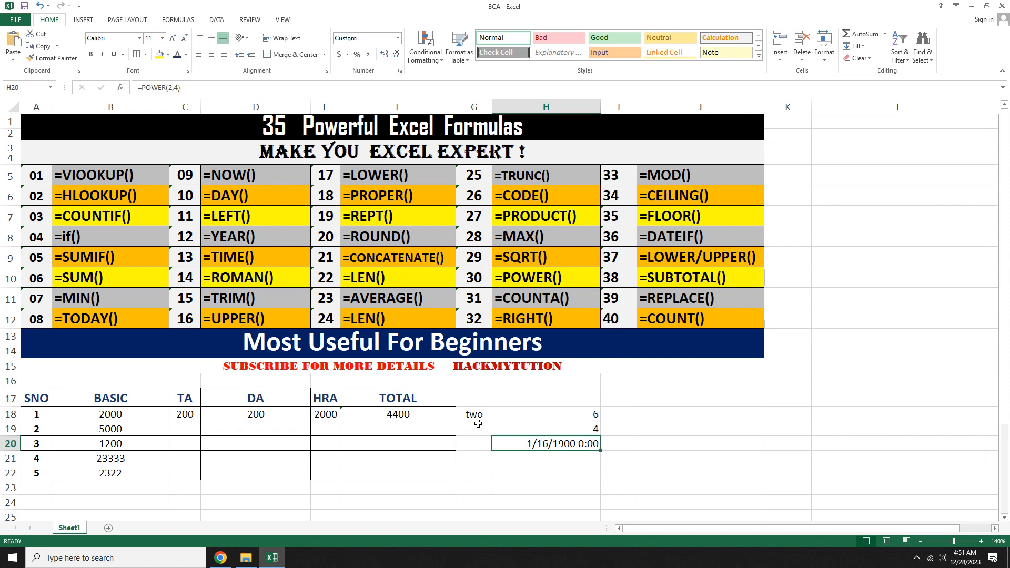
{"action": "key", "text": "Delete"}
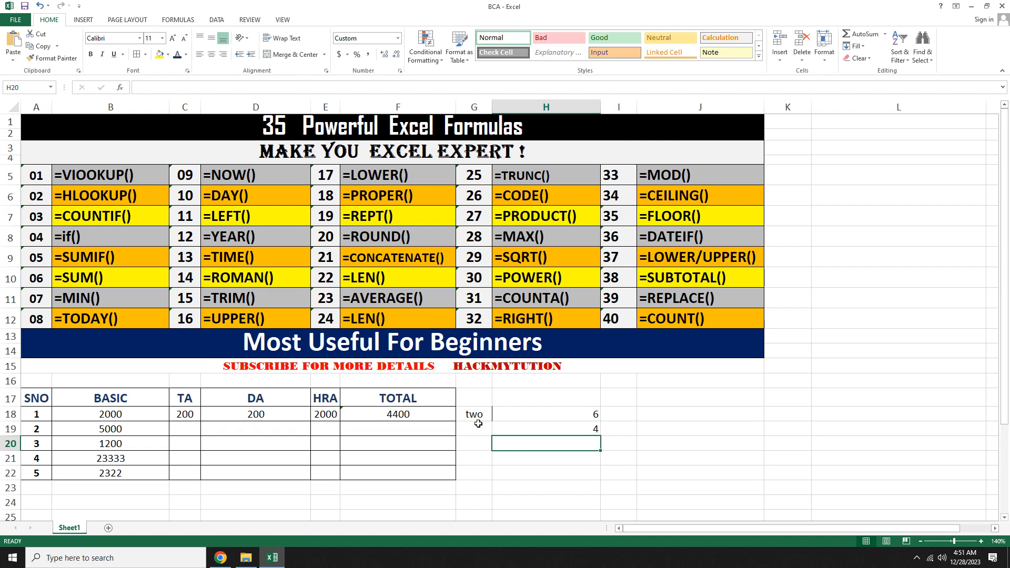
Step: Enter a POWER formula in H21 raising 3 to the power 3, then clear that cell again
{"action": "key", "text": "Down"}
{"action": "key", "text": "Up"}
{"action": "key", "text": "Down"}
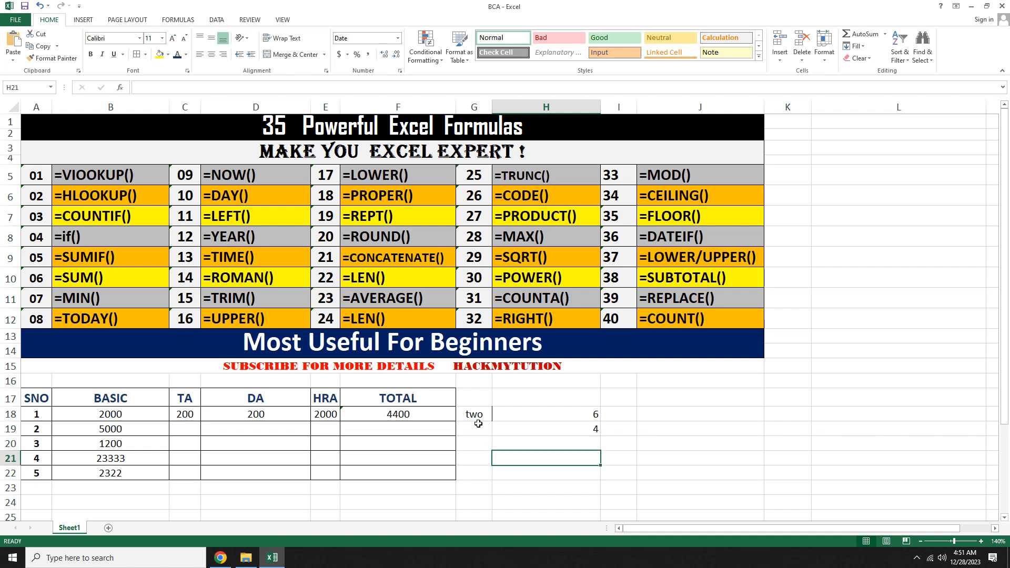
{"action": "type", "text": "="}
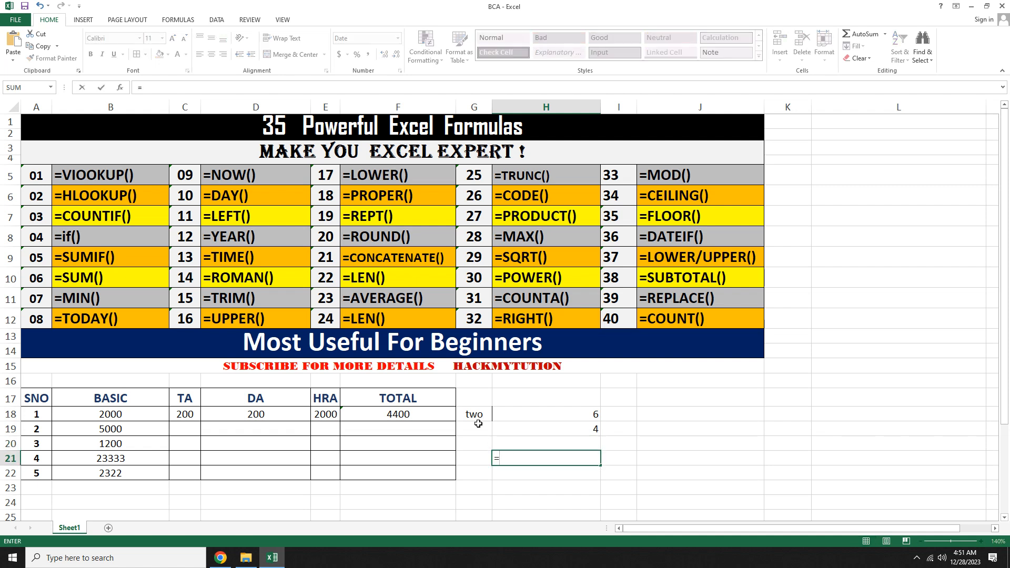
{"action": "type", "text": "pow"}
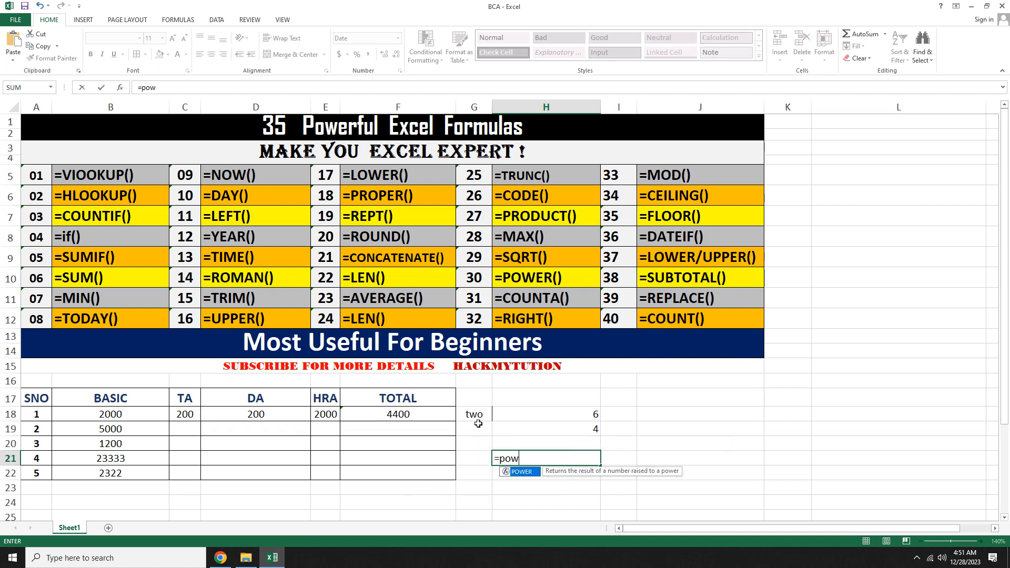
{"action": "type", "text": "er("}
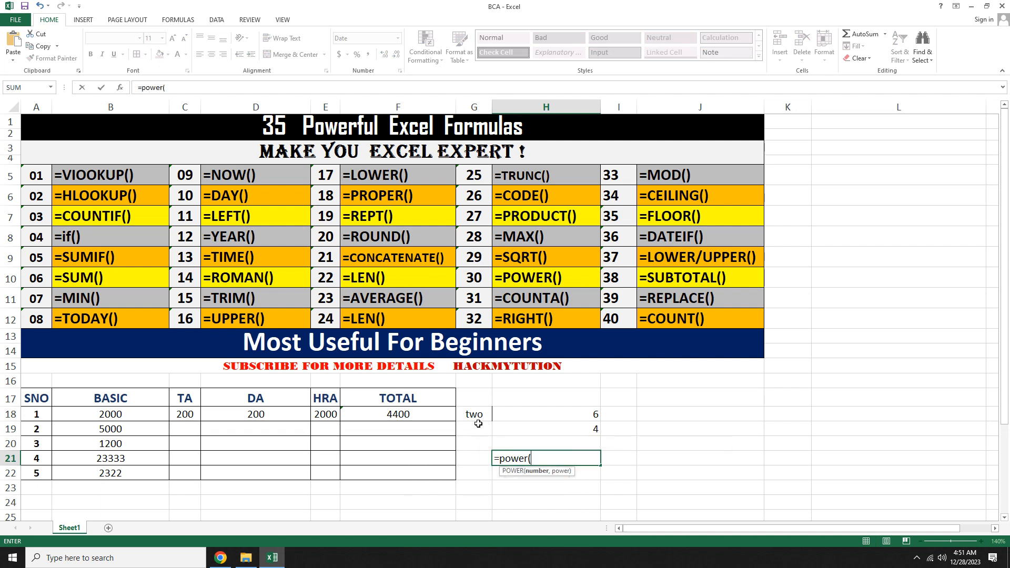
{"action": "type", "text": "3,3)"}
{"action": "key", "text": "Return"}
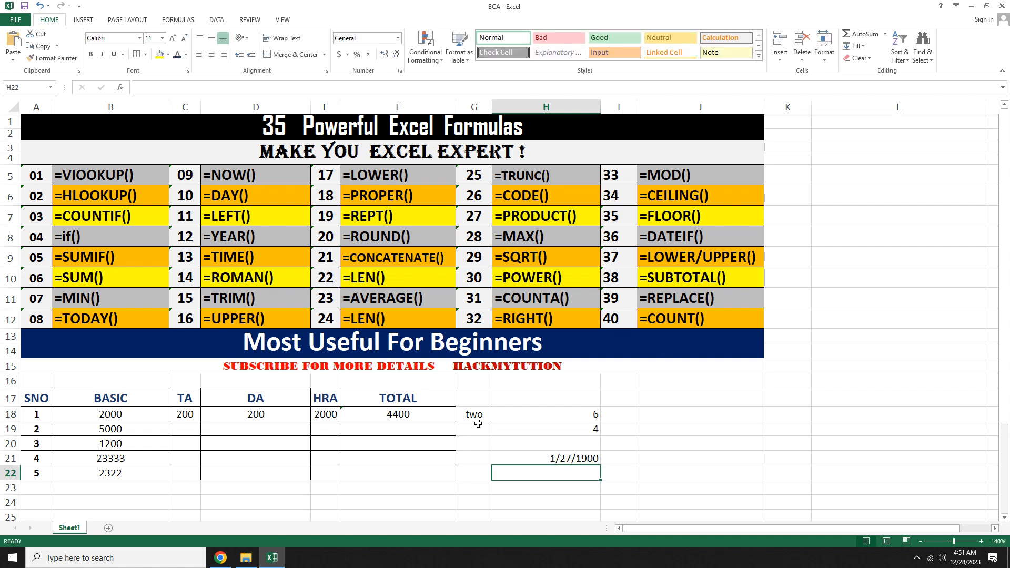
{"action": "key", "text": "Up"}
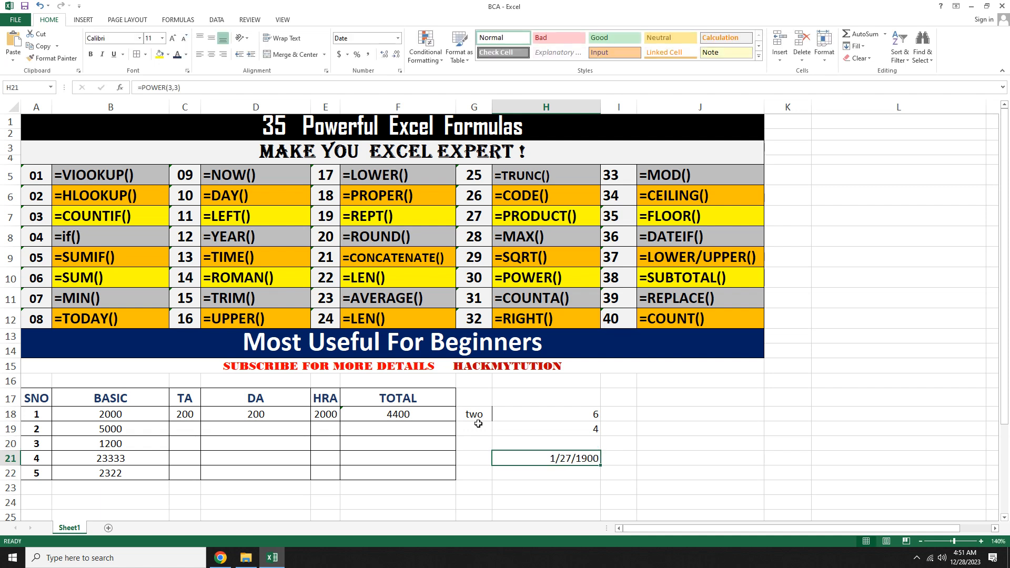
{"action": "key", "text": "Delete"}
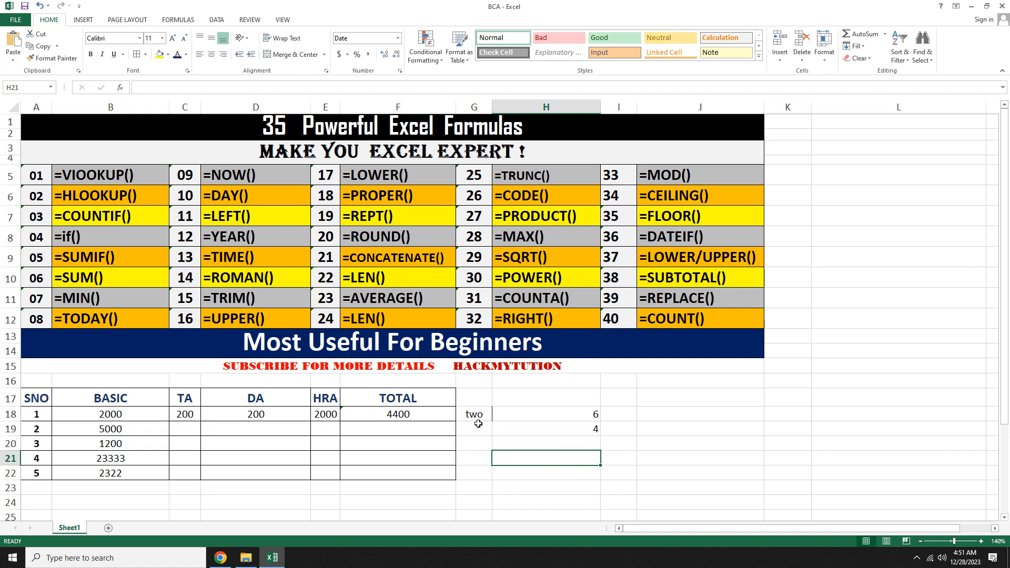